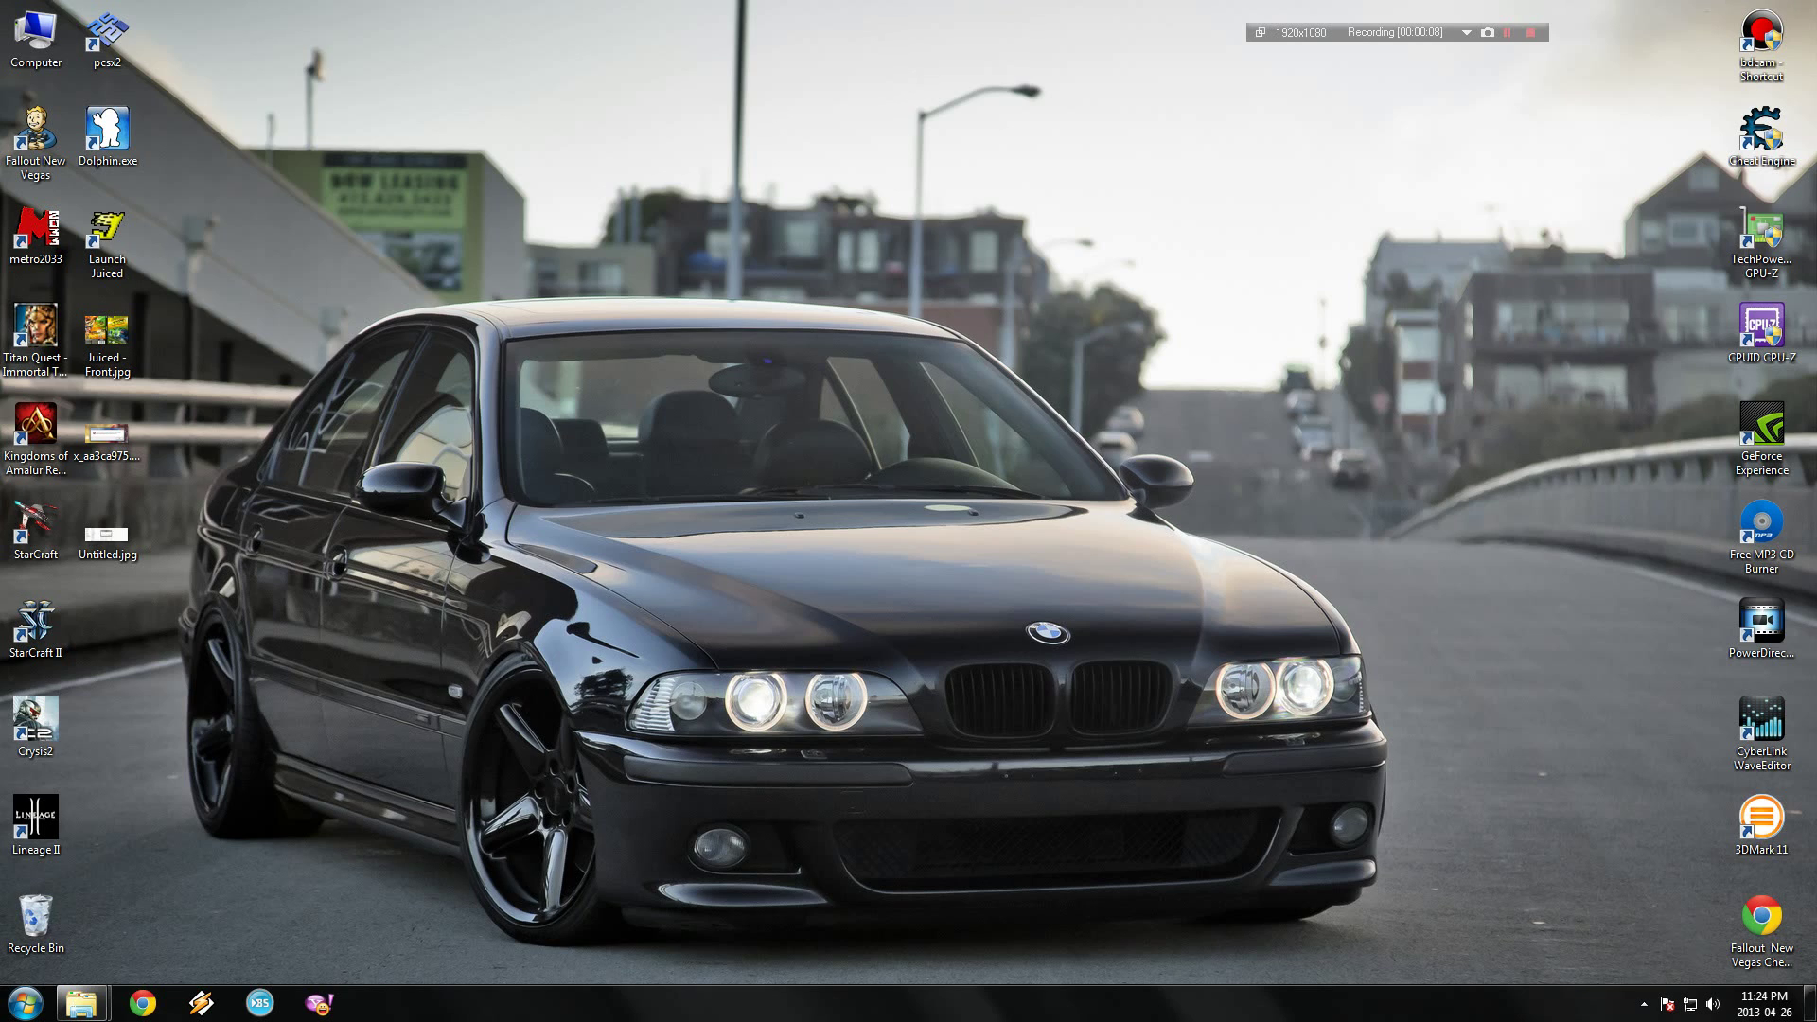
Refresh the desktop, then view the Juiced - Front.jpg cover image and close it
{"action": "right_click", "coordinate": [218, 397]}
{"action": "left_click", "coordinate": [265, 454]}
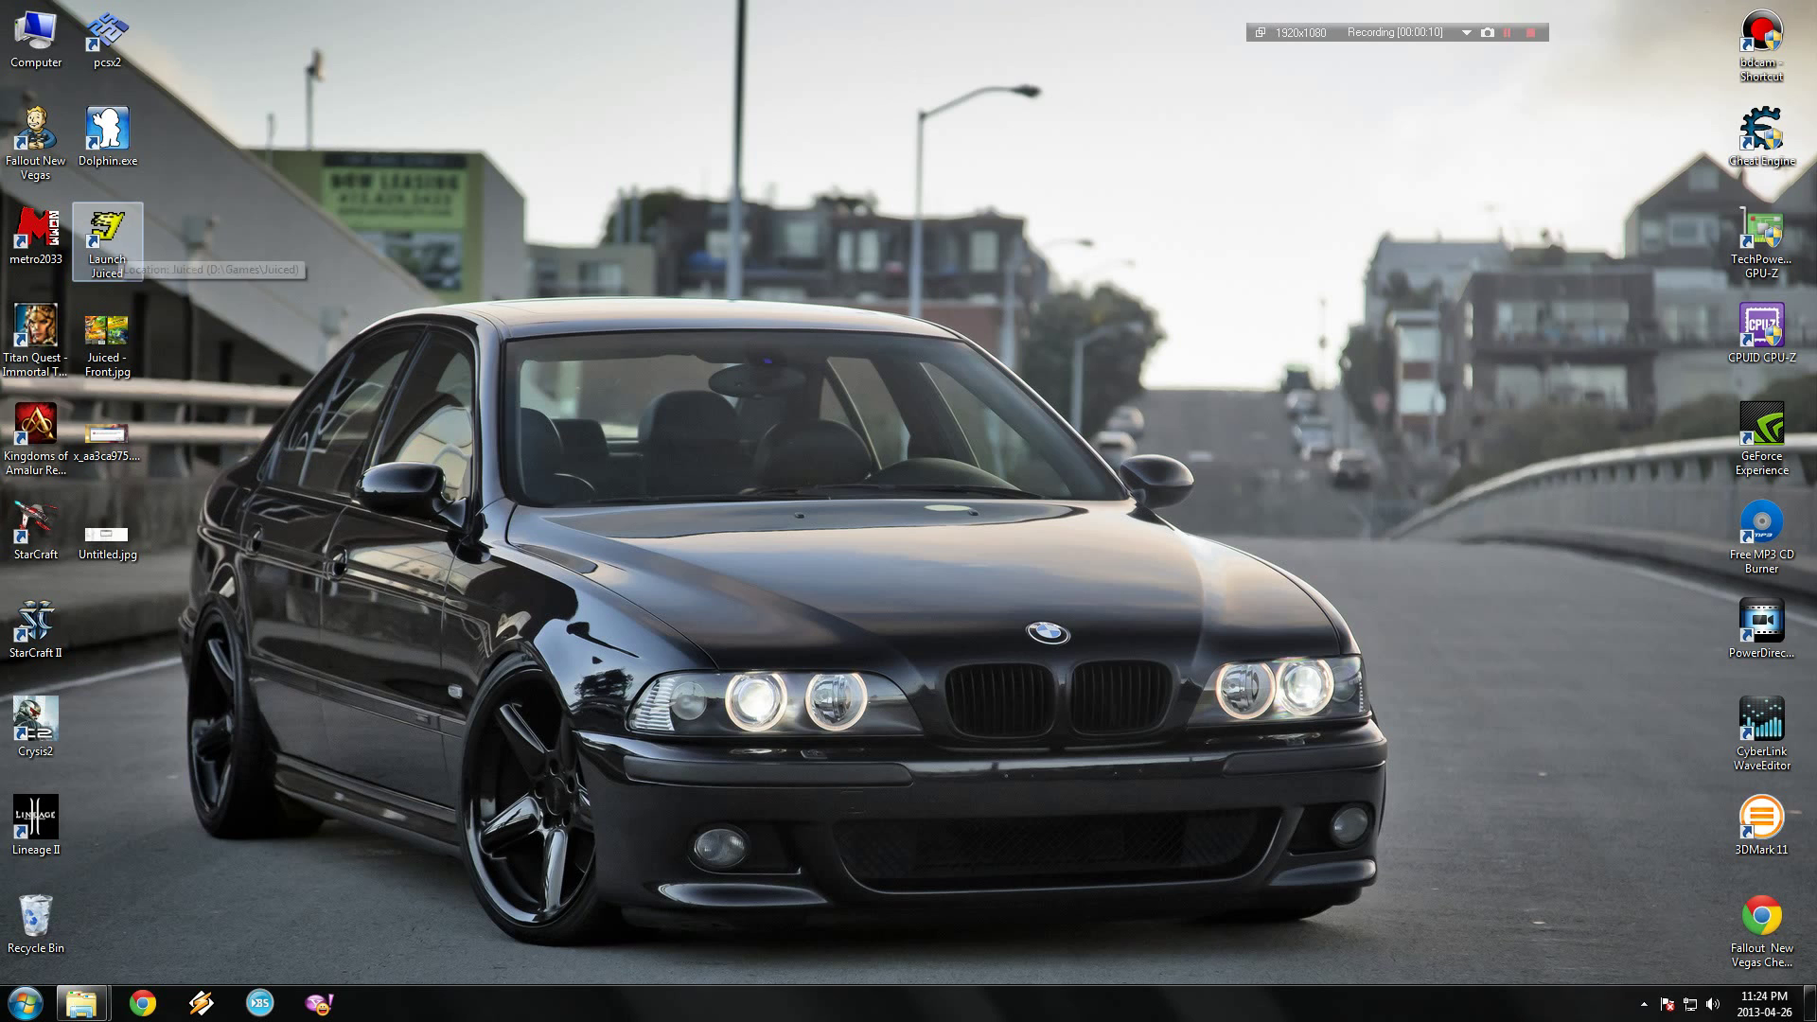
{"action": "left_click", "coordinate": [107, 241]}
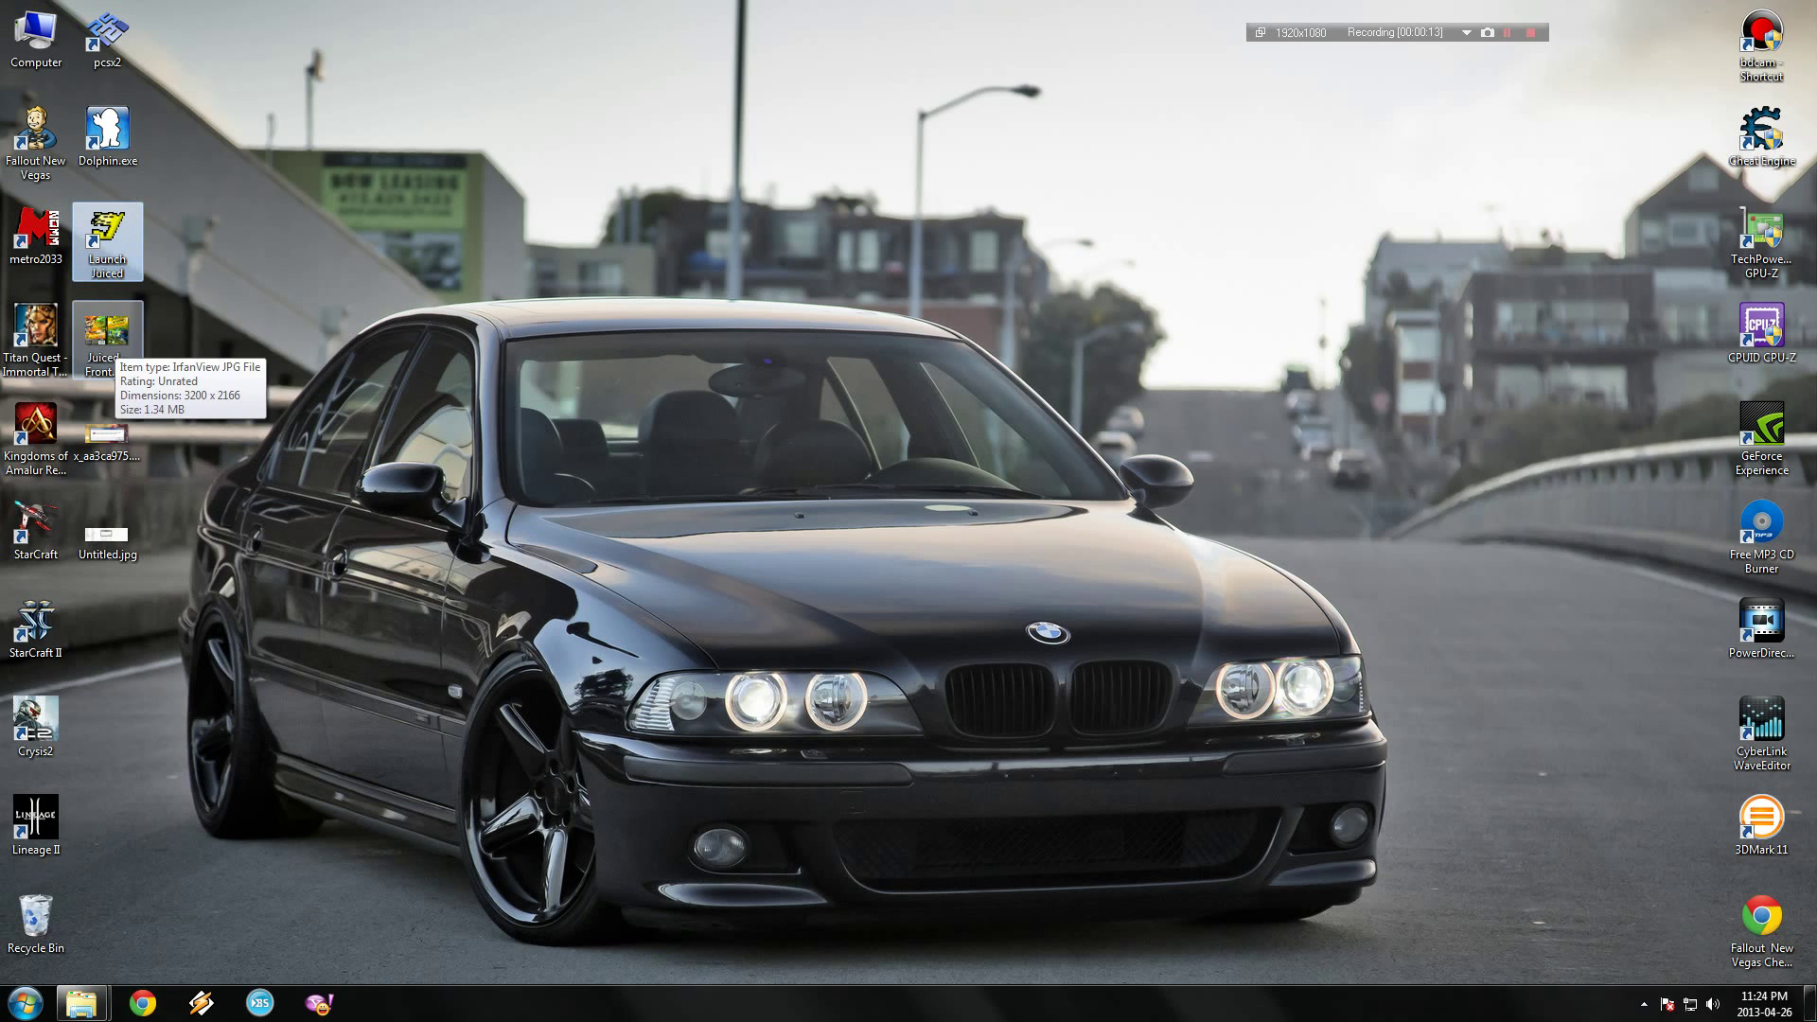
{"action": "double_click", "coordinate": [106, 336]}
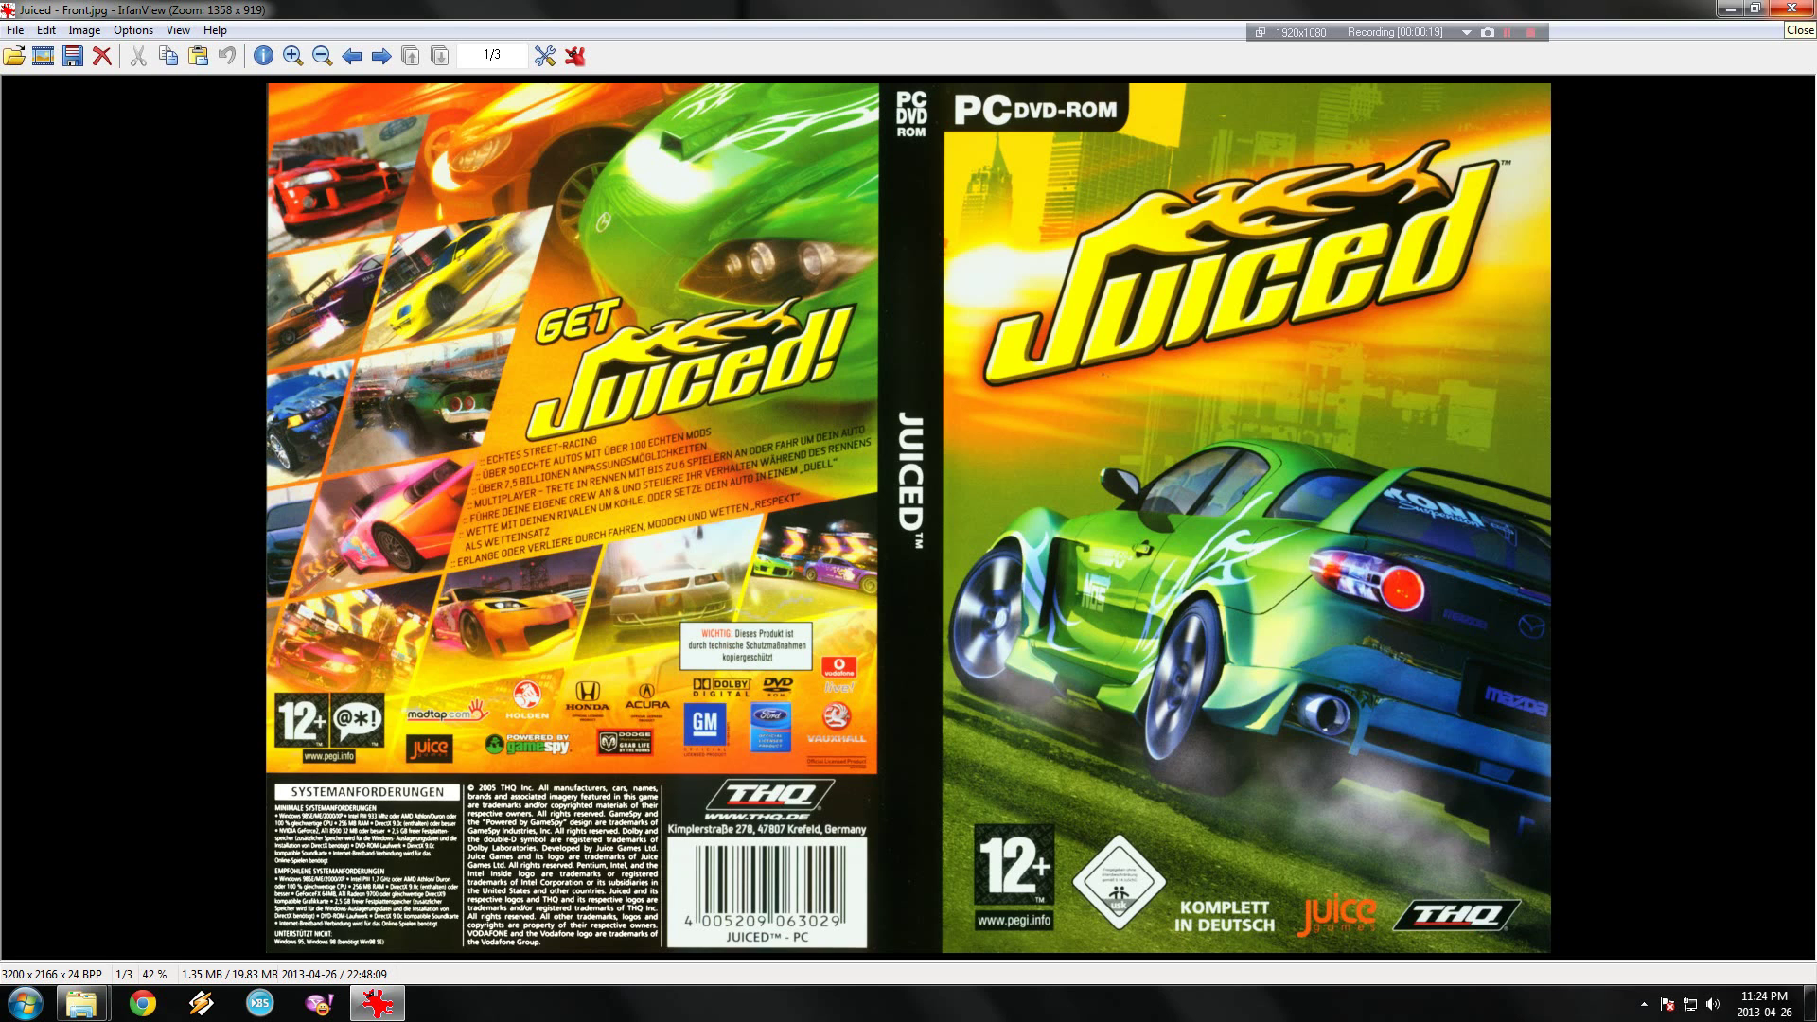
{"action": "left_click", "coordinate": [1791, 8]}
Refresh the desktop again and briefly open and close the Computer window
{"action": "right_click", "coordinate": [395, 558]}
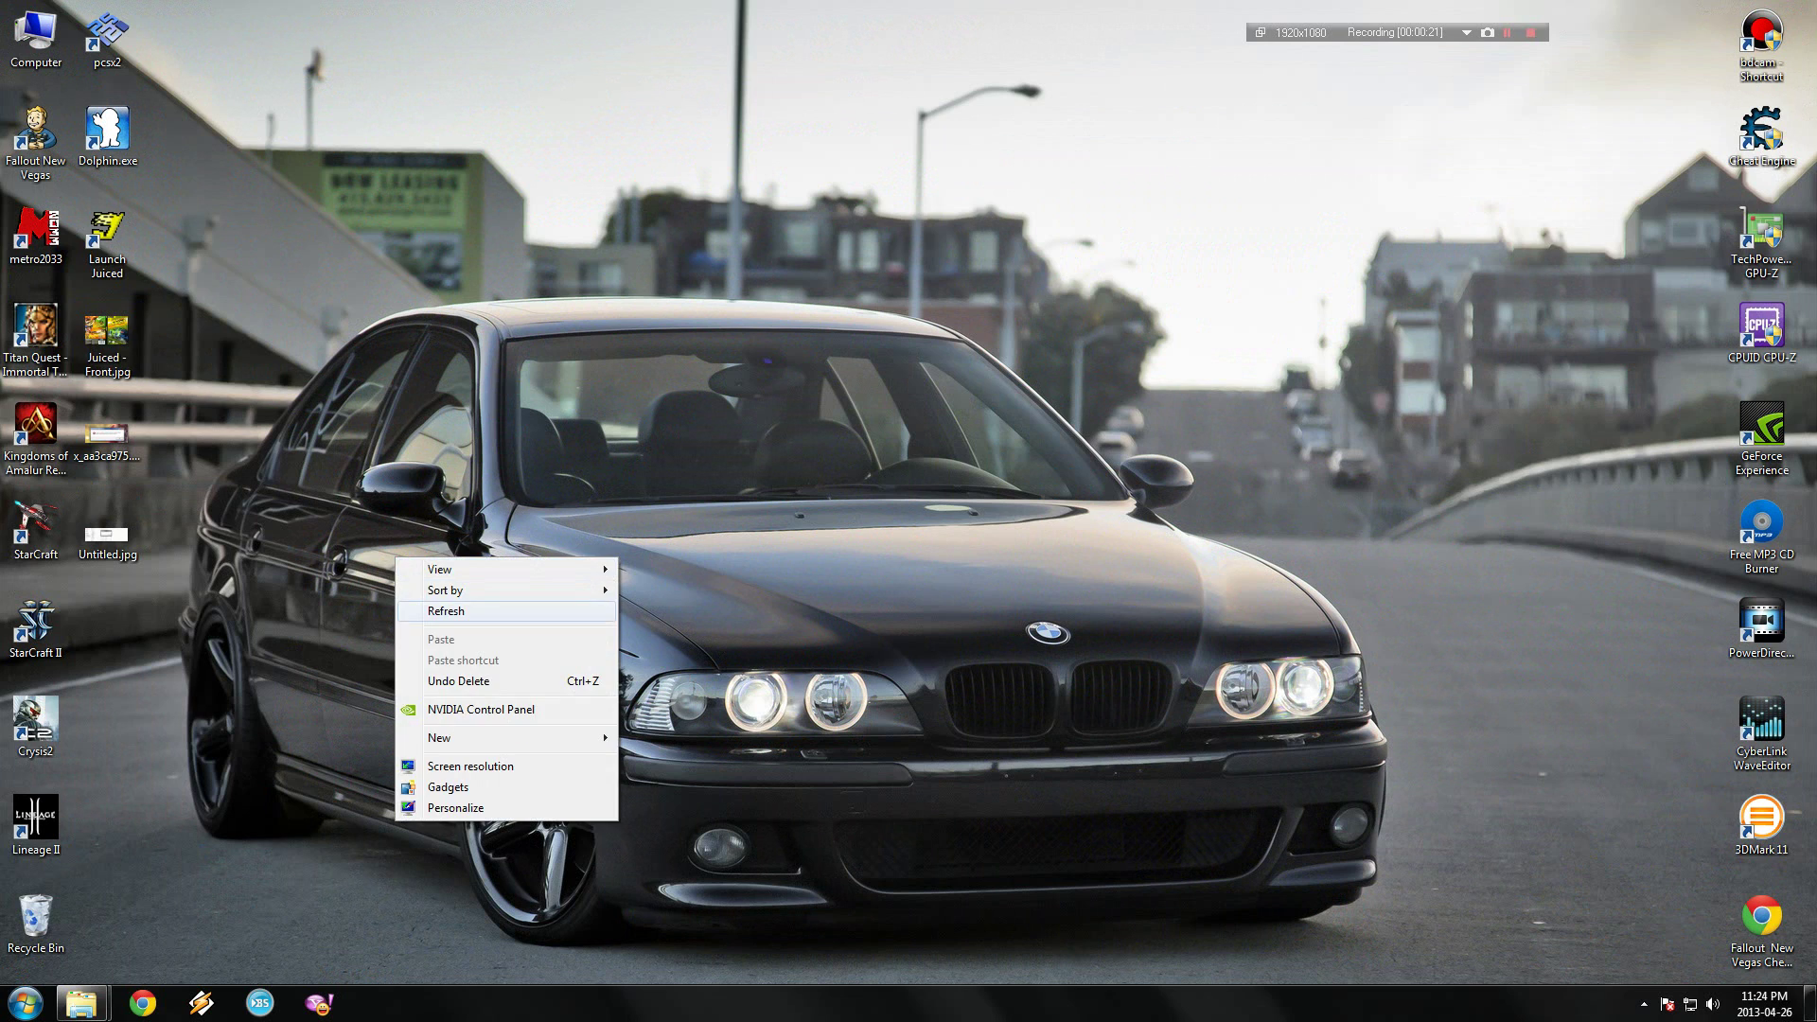
{"action": "left_click", "coordinate": [445, 610]}
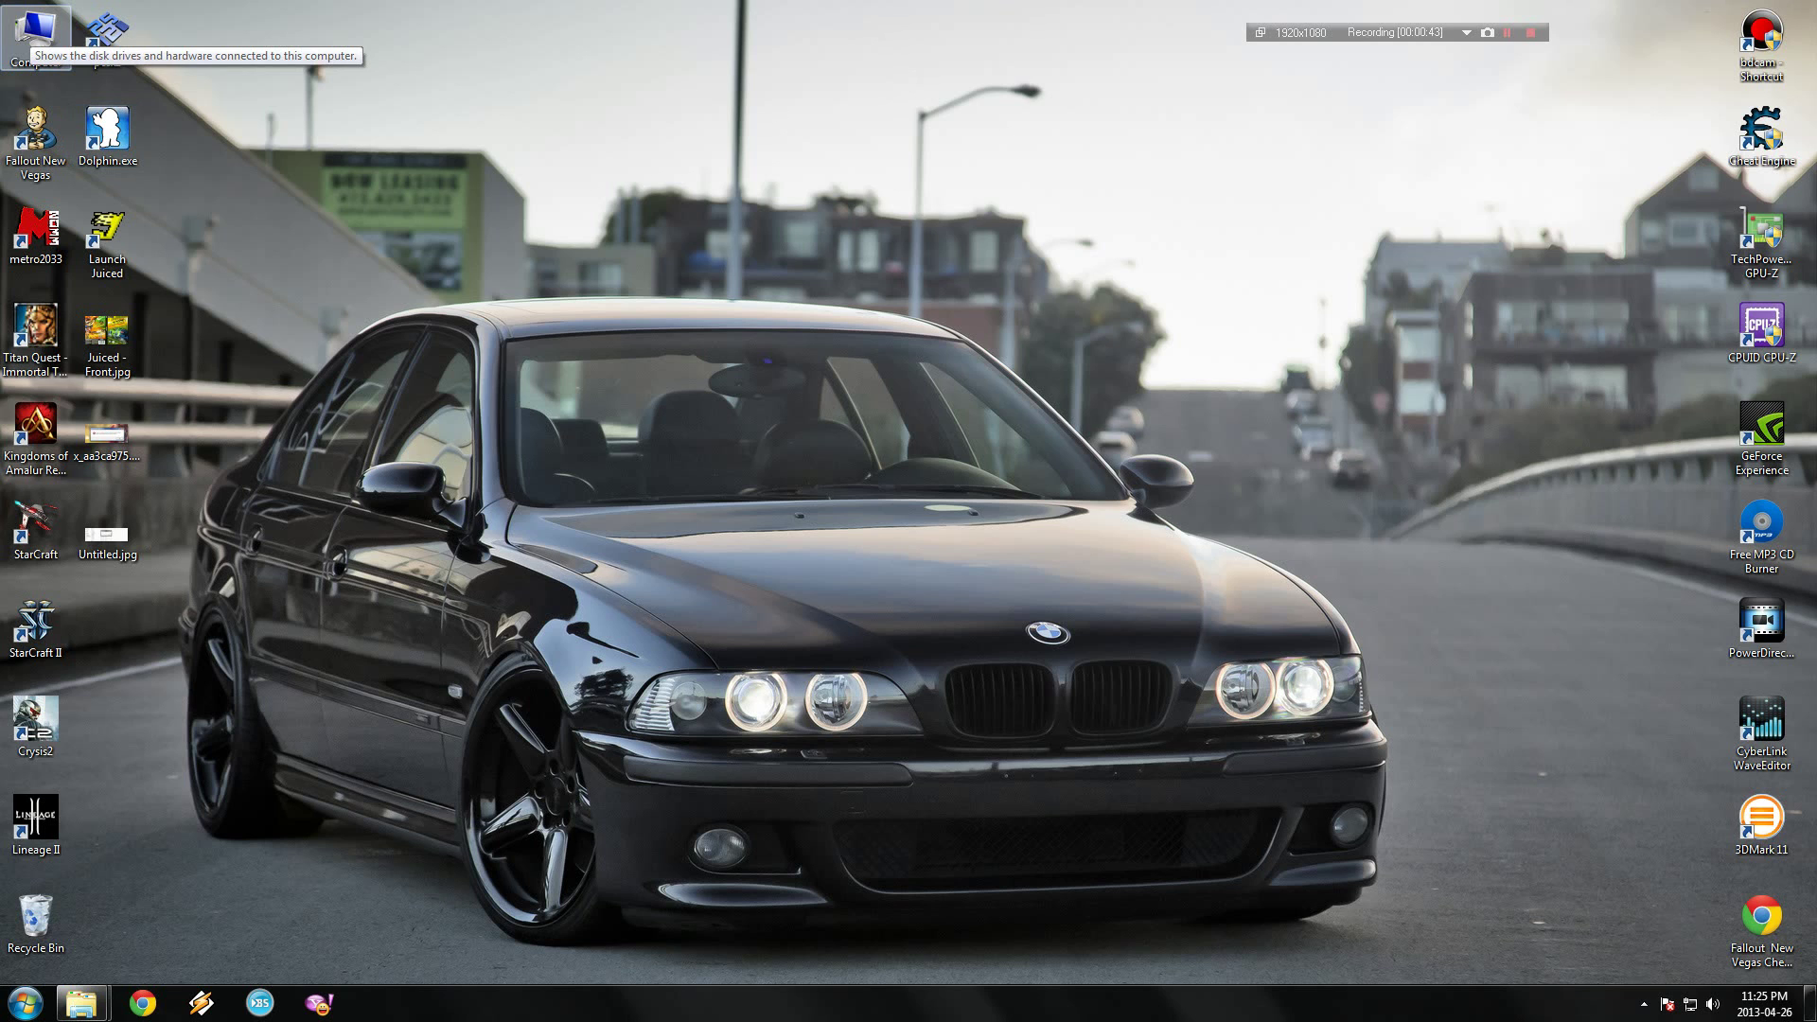
{"action": "double_click", "coordinate": [36, 30]}
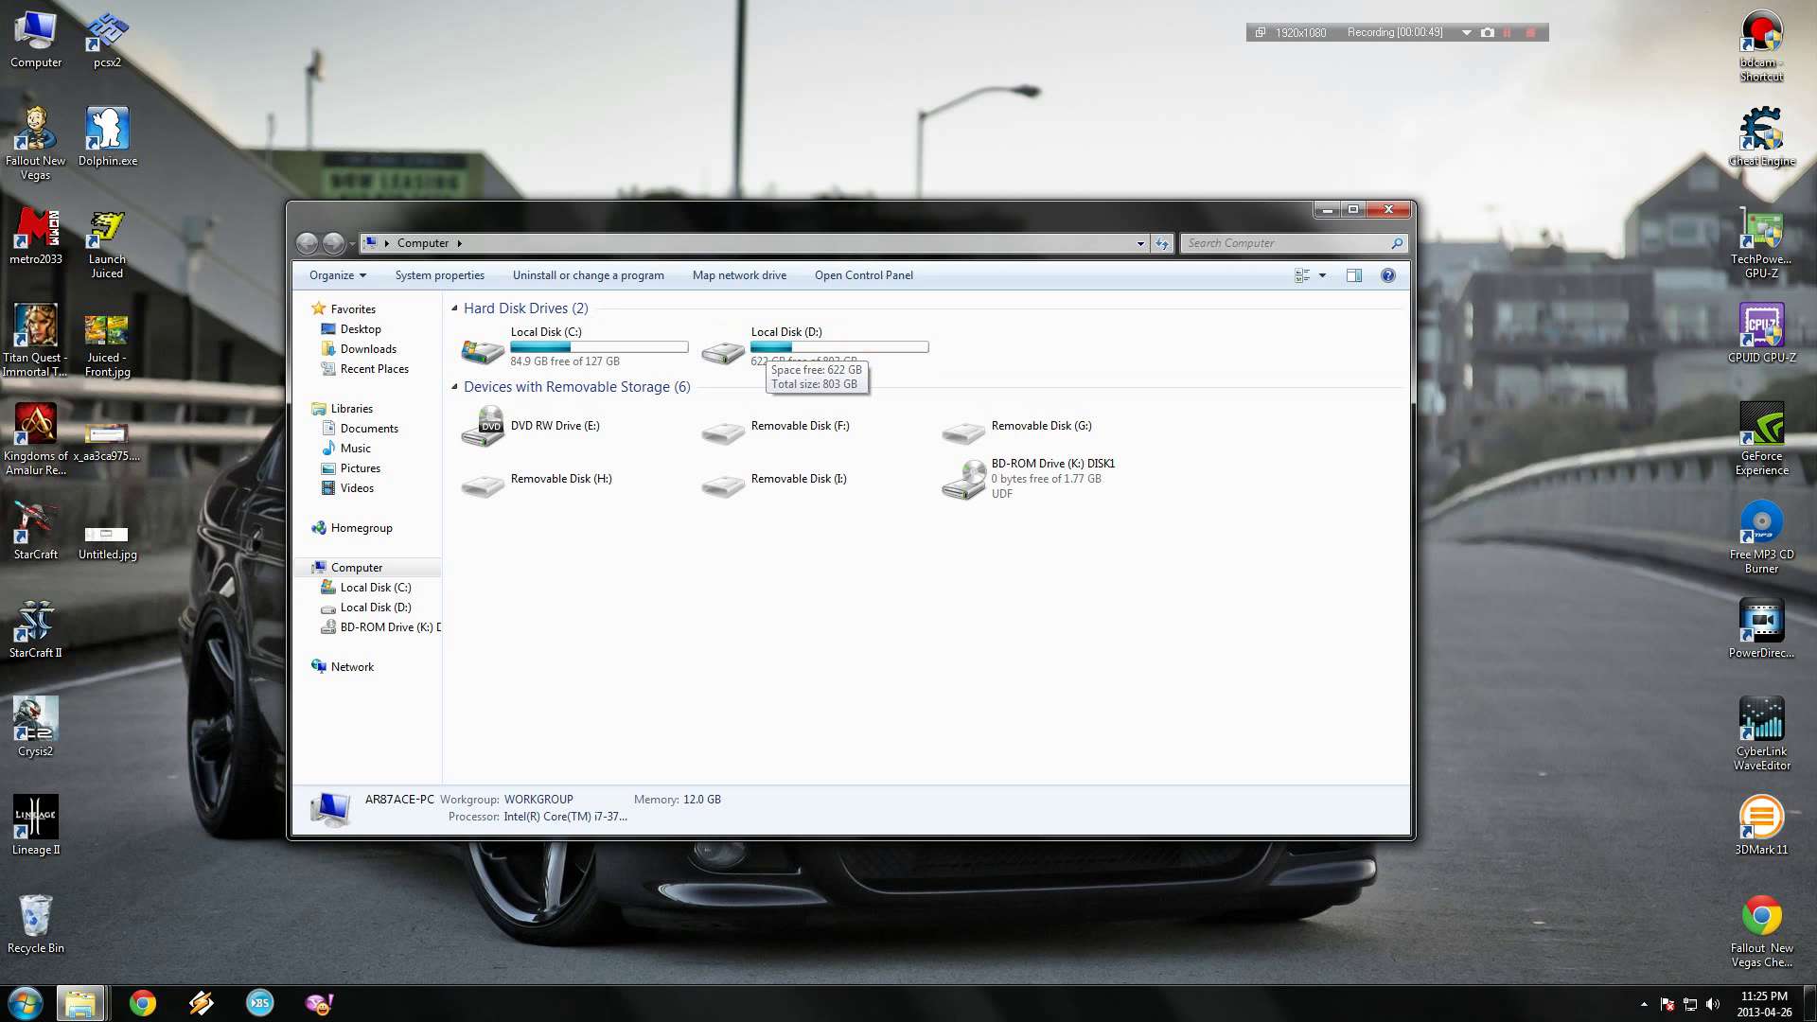
{"action": "left_click", "coordinate": [1387, 209]}
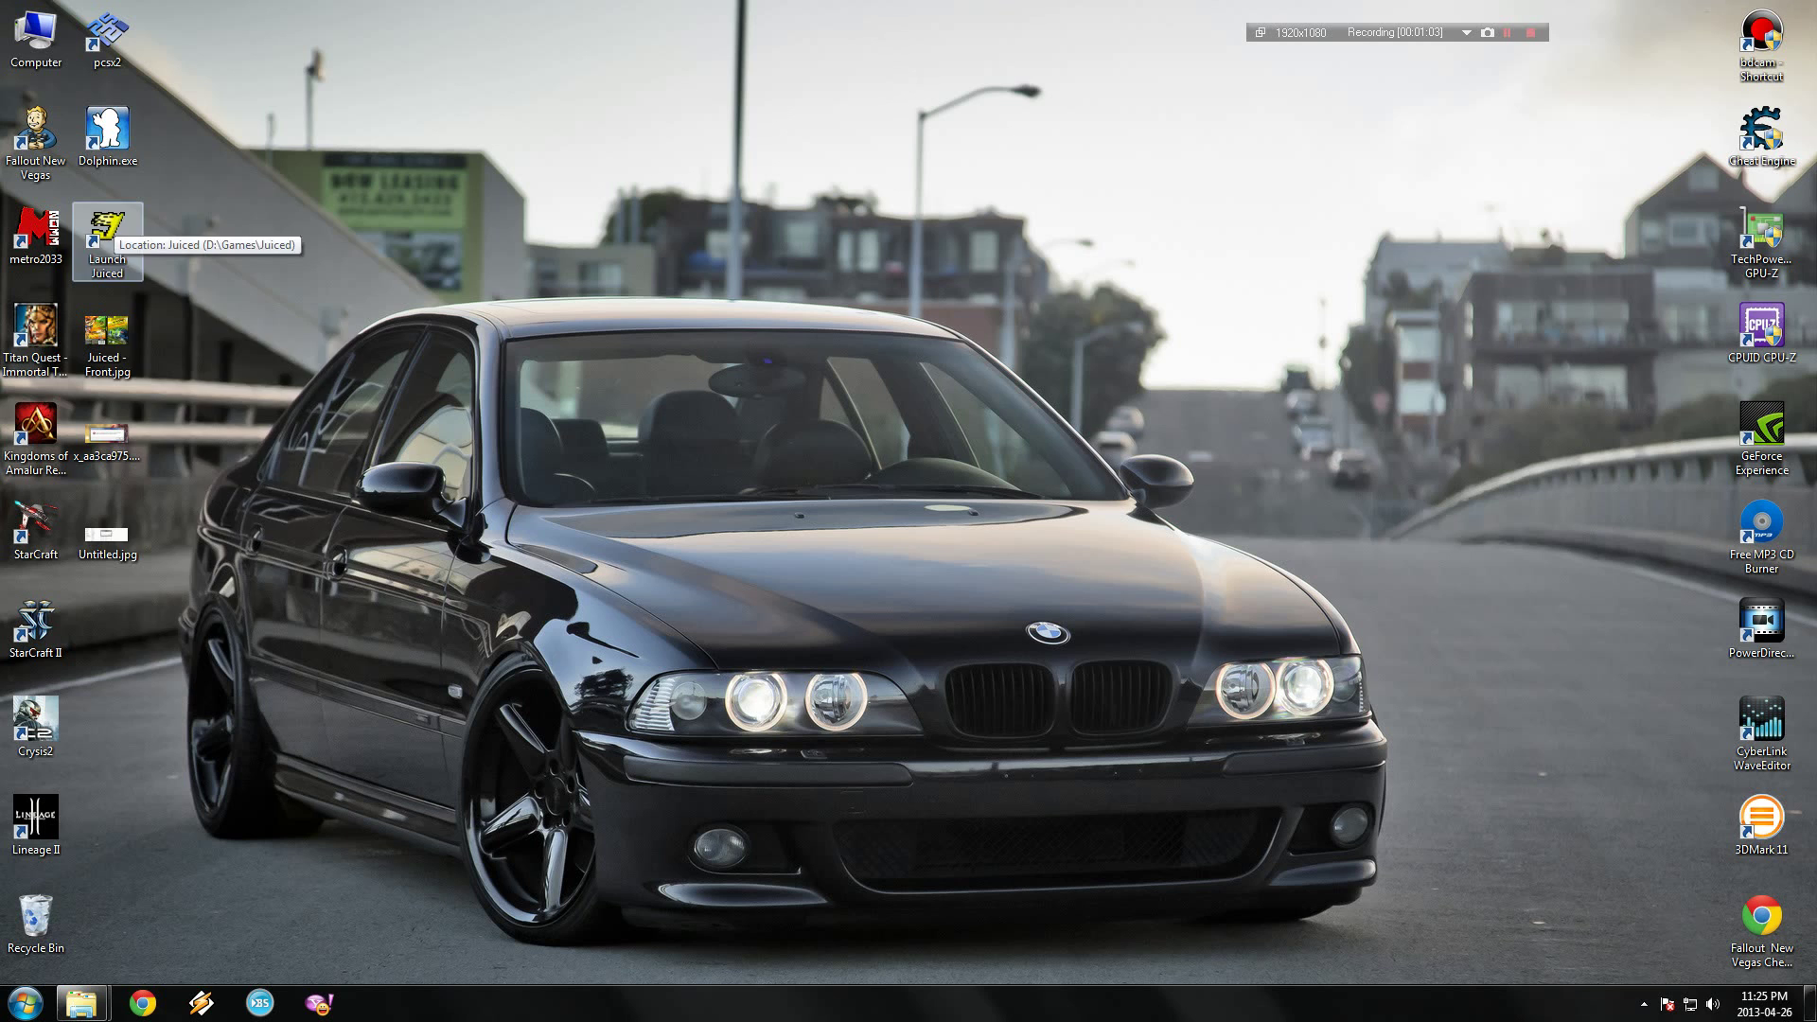
Go to the Launch Juiced shortcut's file location, D:\Games\Juiced
{"action": "right_click", "coordinate": [95, 217]}
{"action": "left_click", "coordinate": [152, 272]}
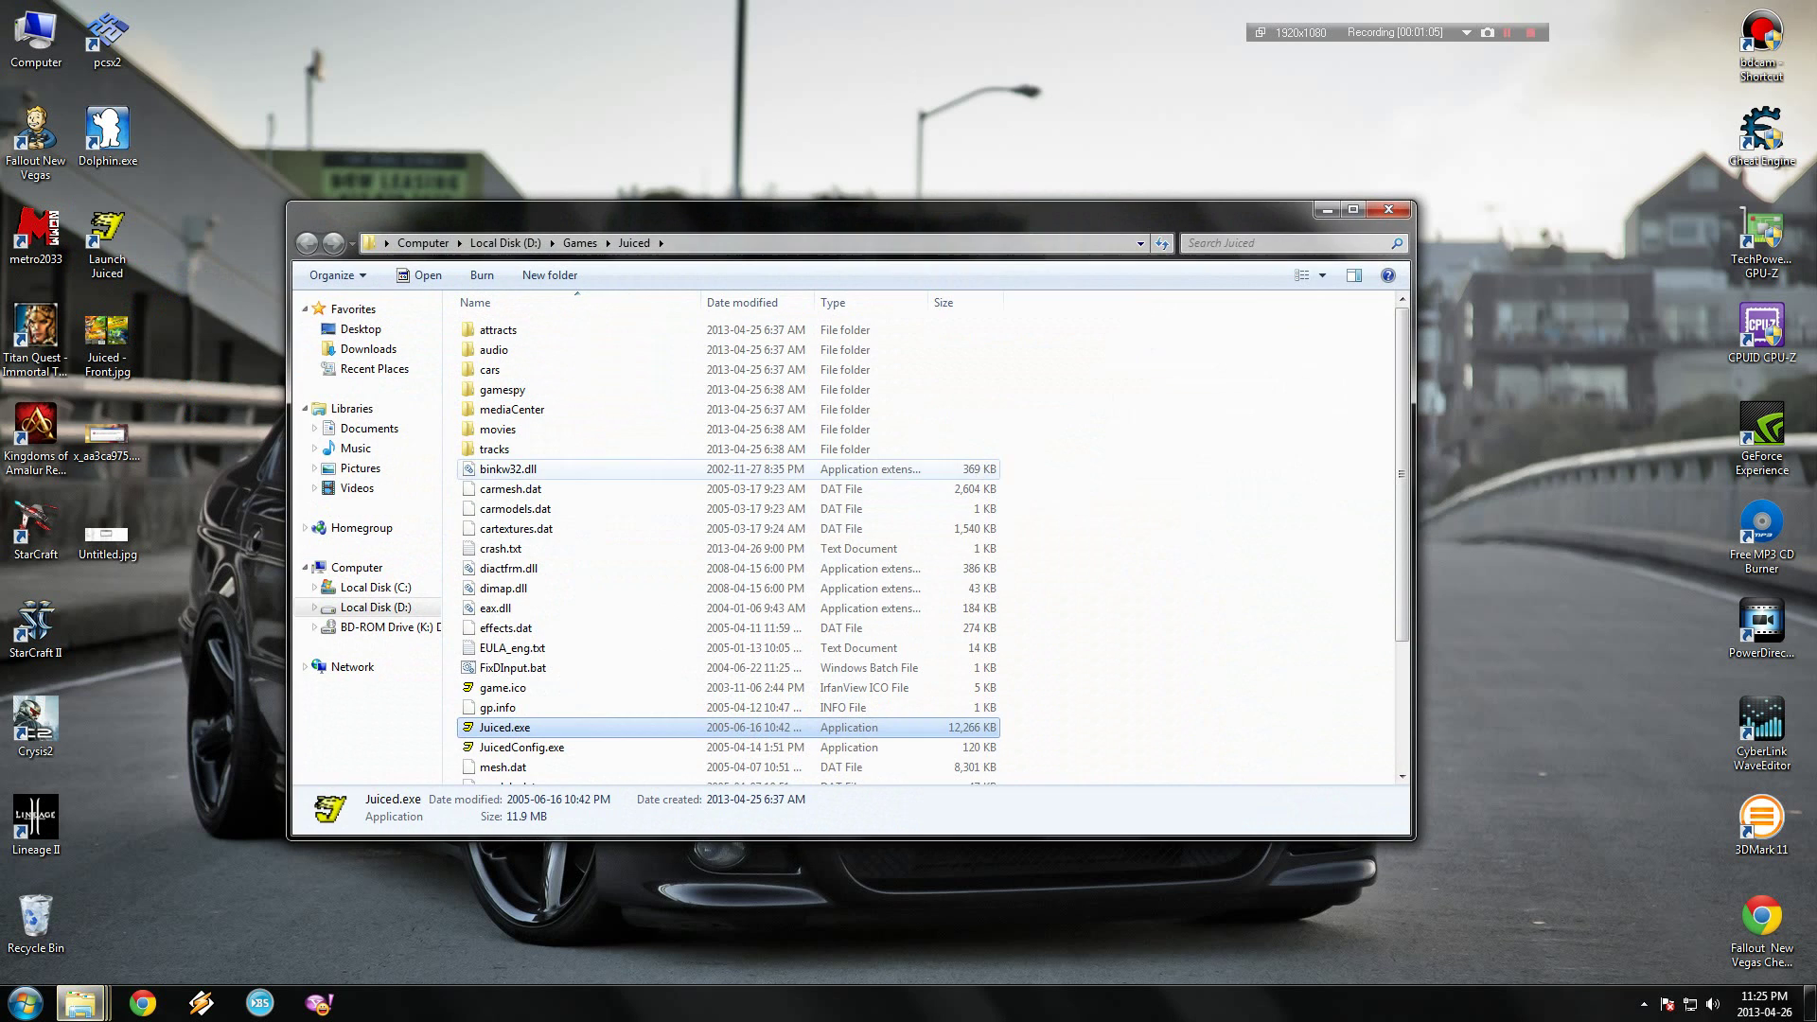
{"action": "left_click", "coordinate": [520, 746]}
{"action": "scroll", "coordinate": [520, 753], "scroll_direction": "down", "scroll_amount": 3}
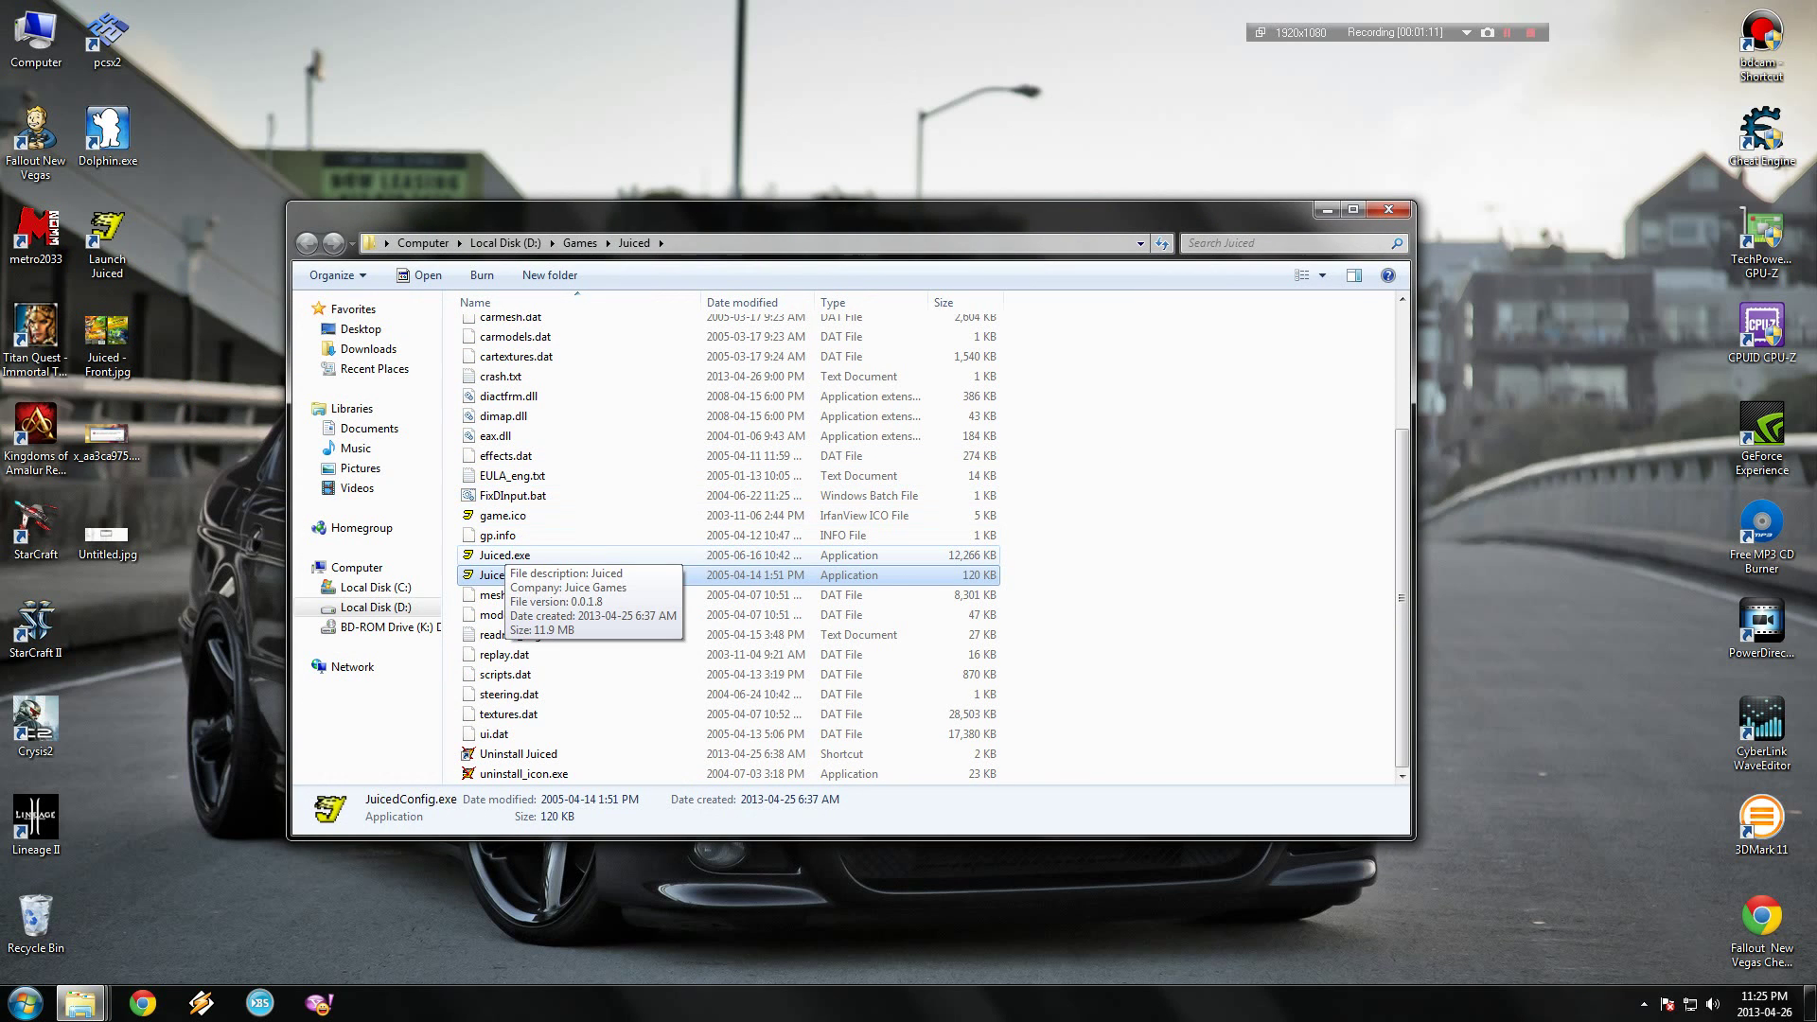
After a test launch, set Juiced.exe to Windows XP (Service Pack 3) compatibility mode
{"action": "double_click", "coordinate": [501, 555]}
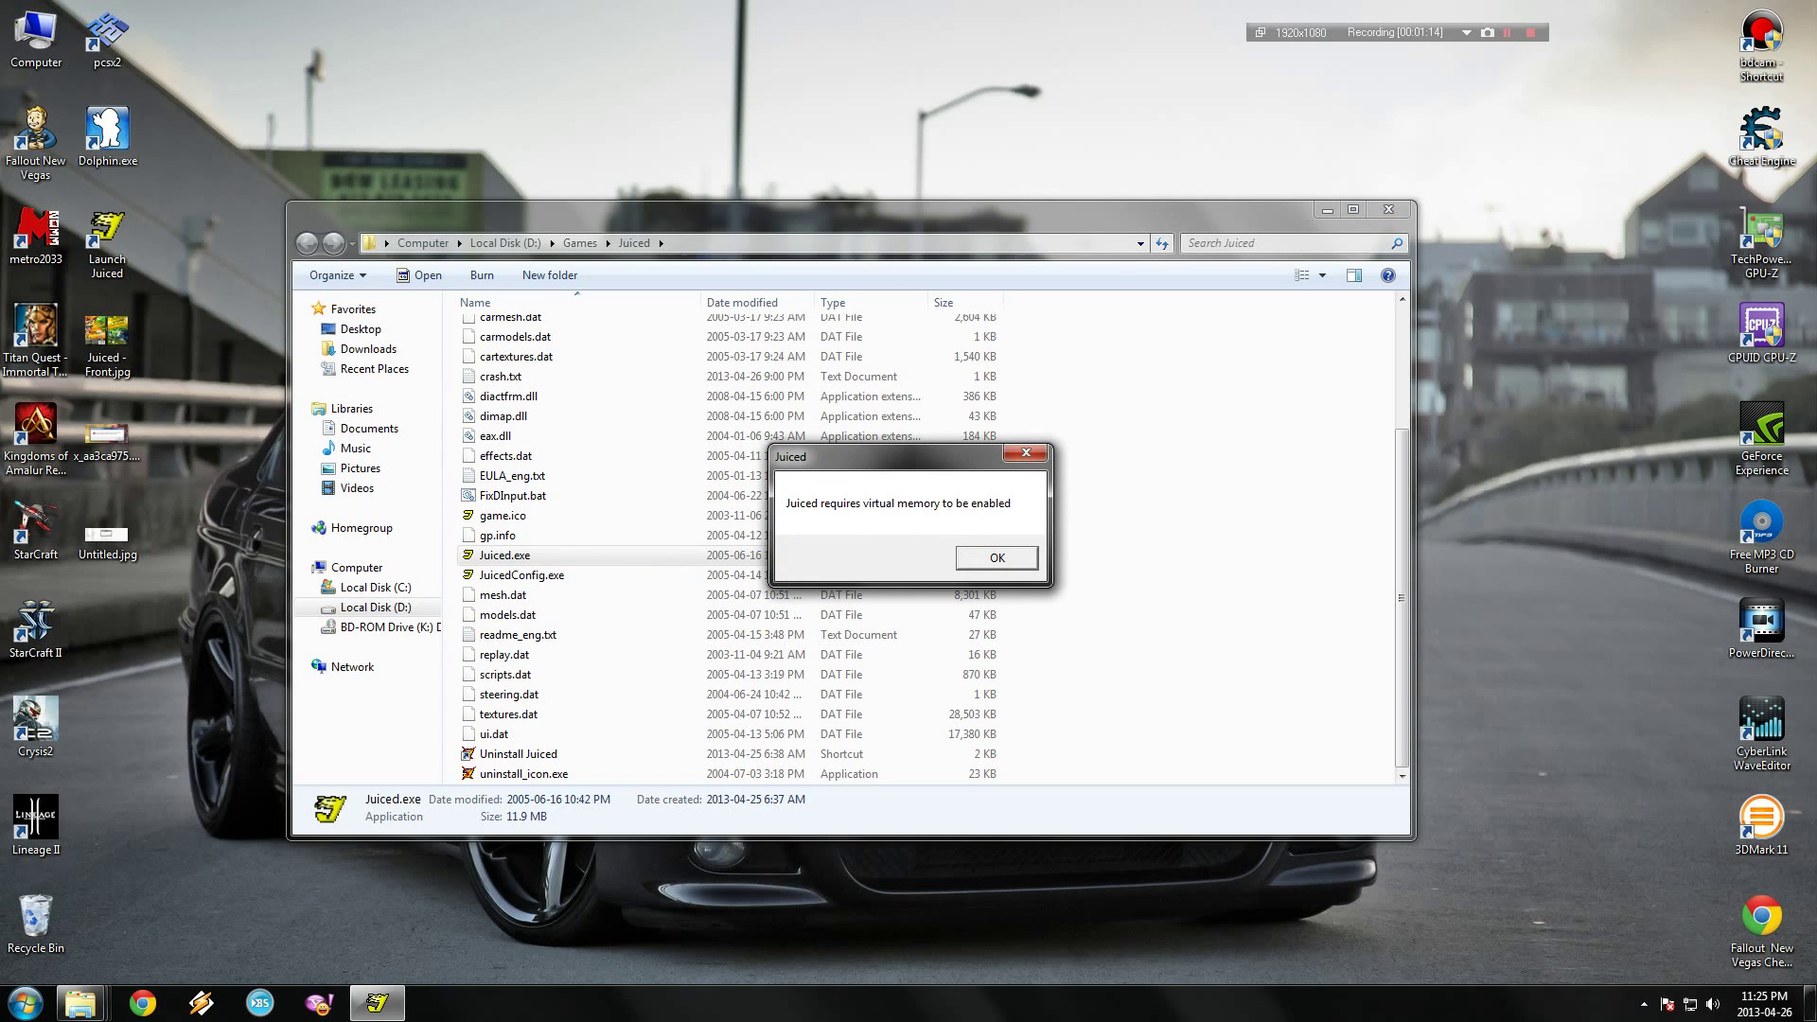
{"action": "key", "text": "Return"}
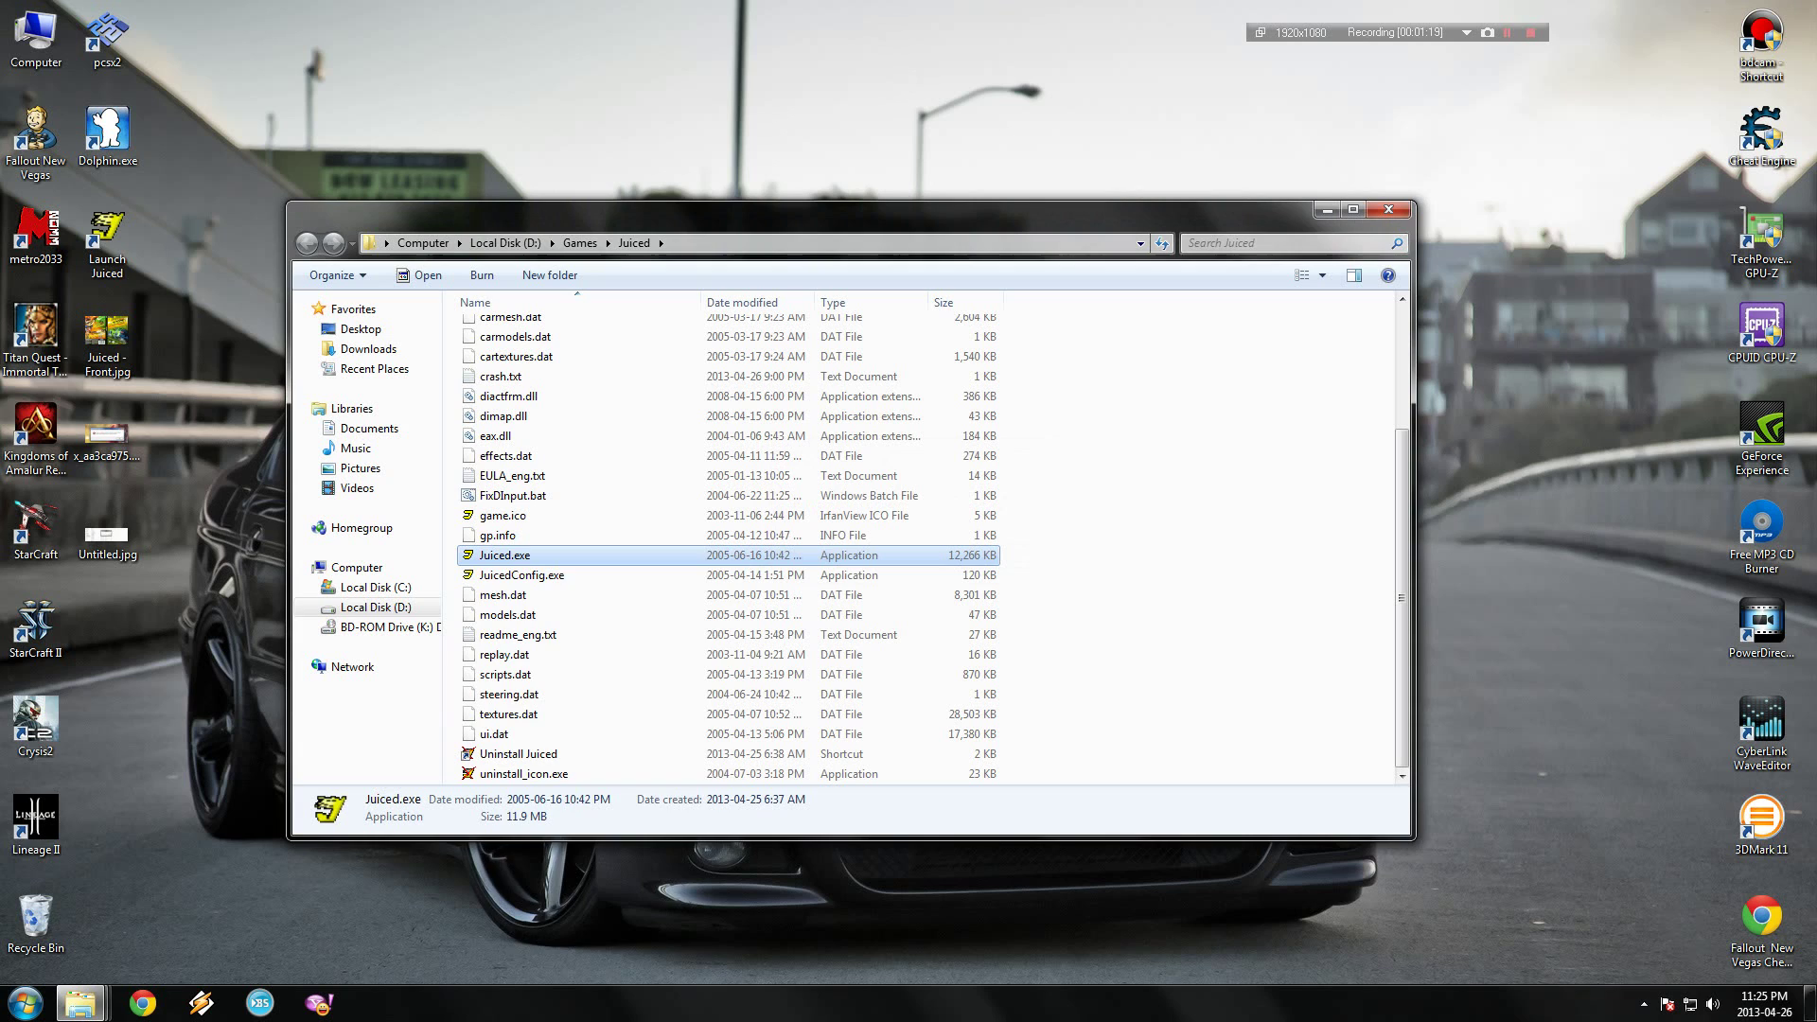
{"action": "right_click", "coordinate": [479, 556]}
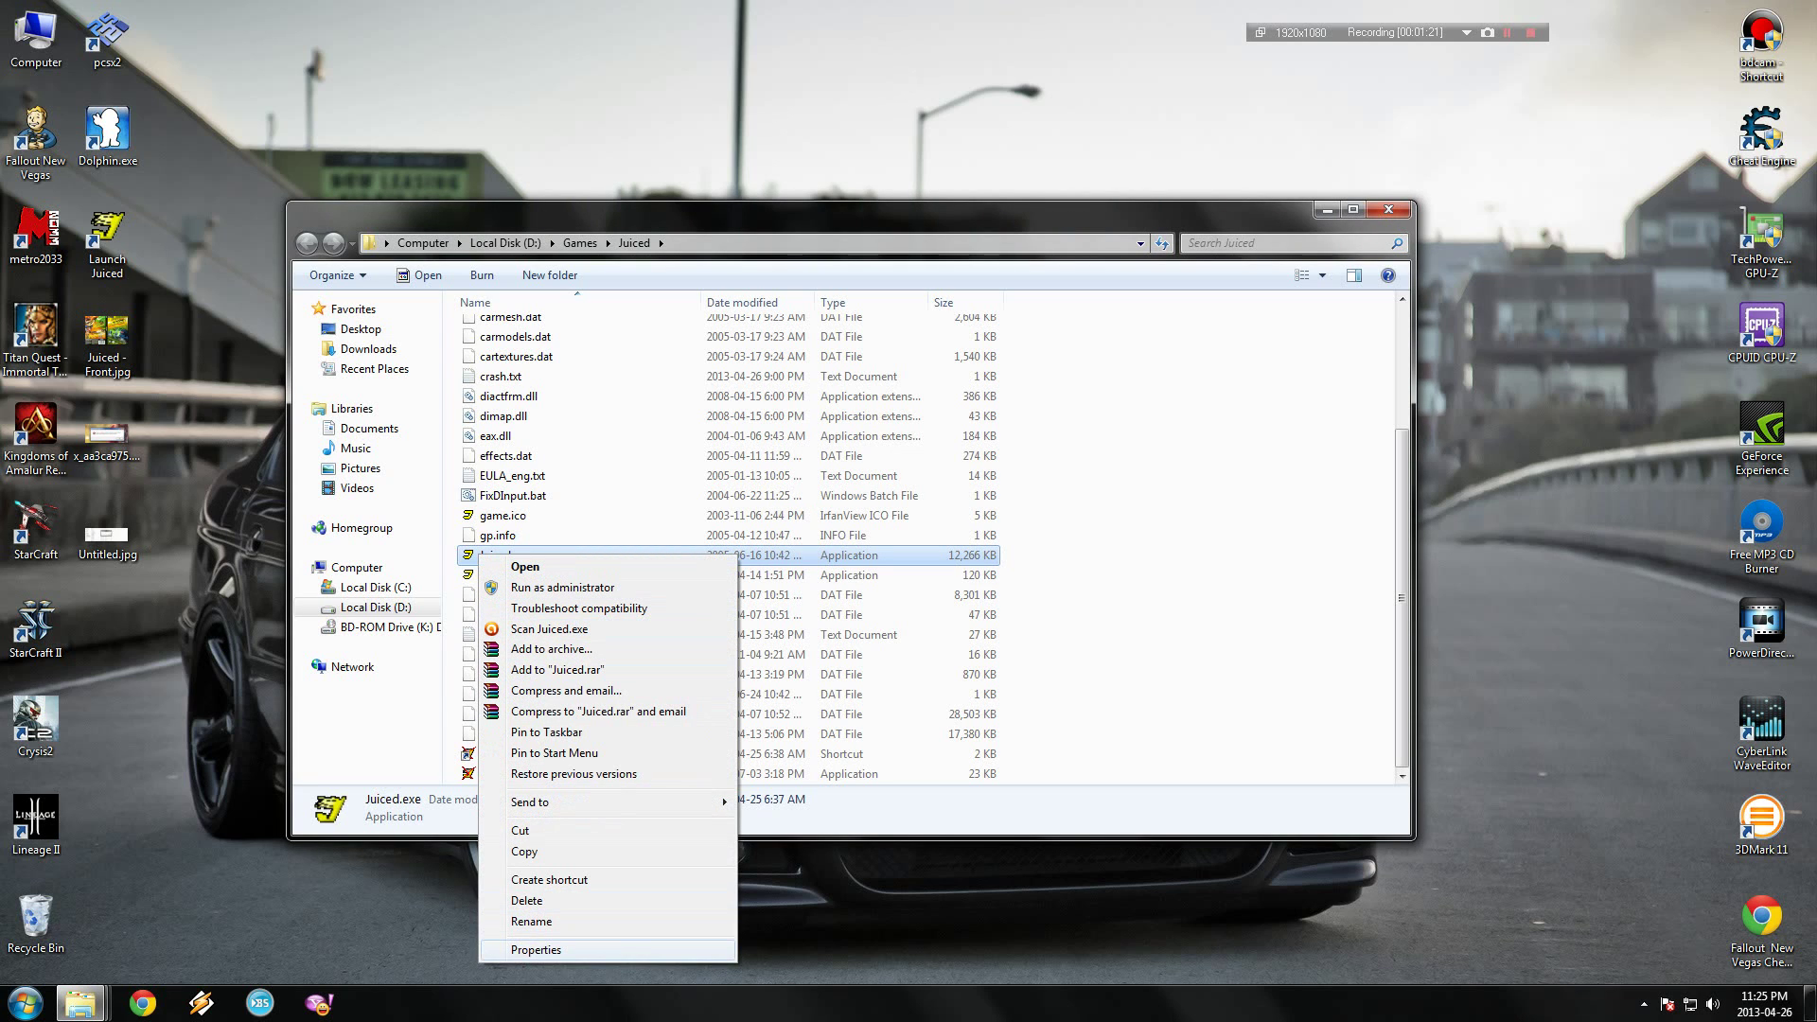
{"action": "left_click", "coordinate": [536, 949]}
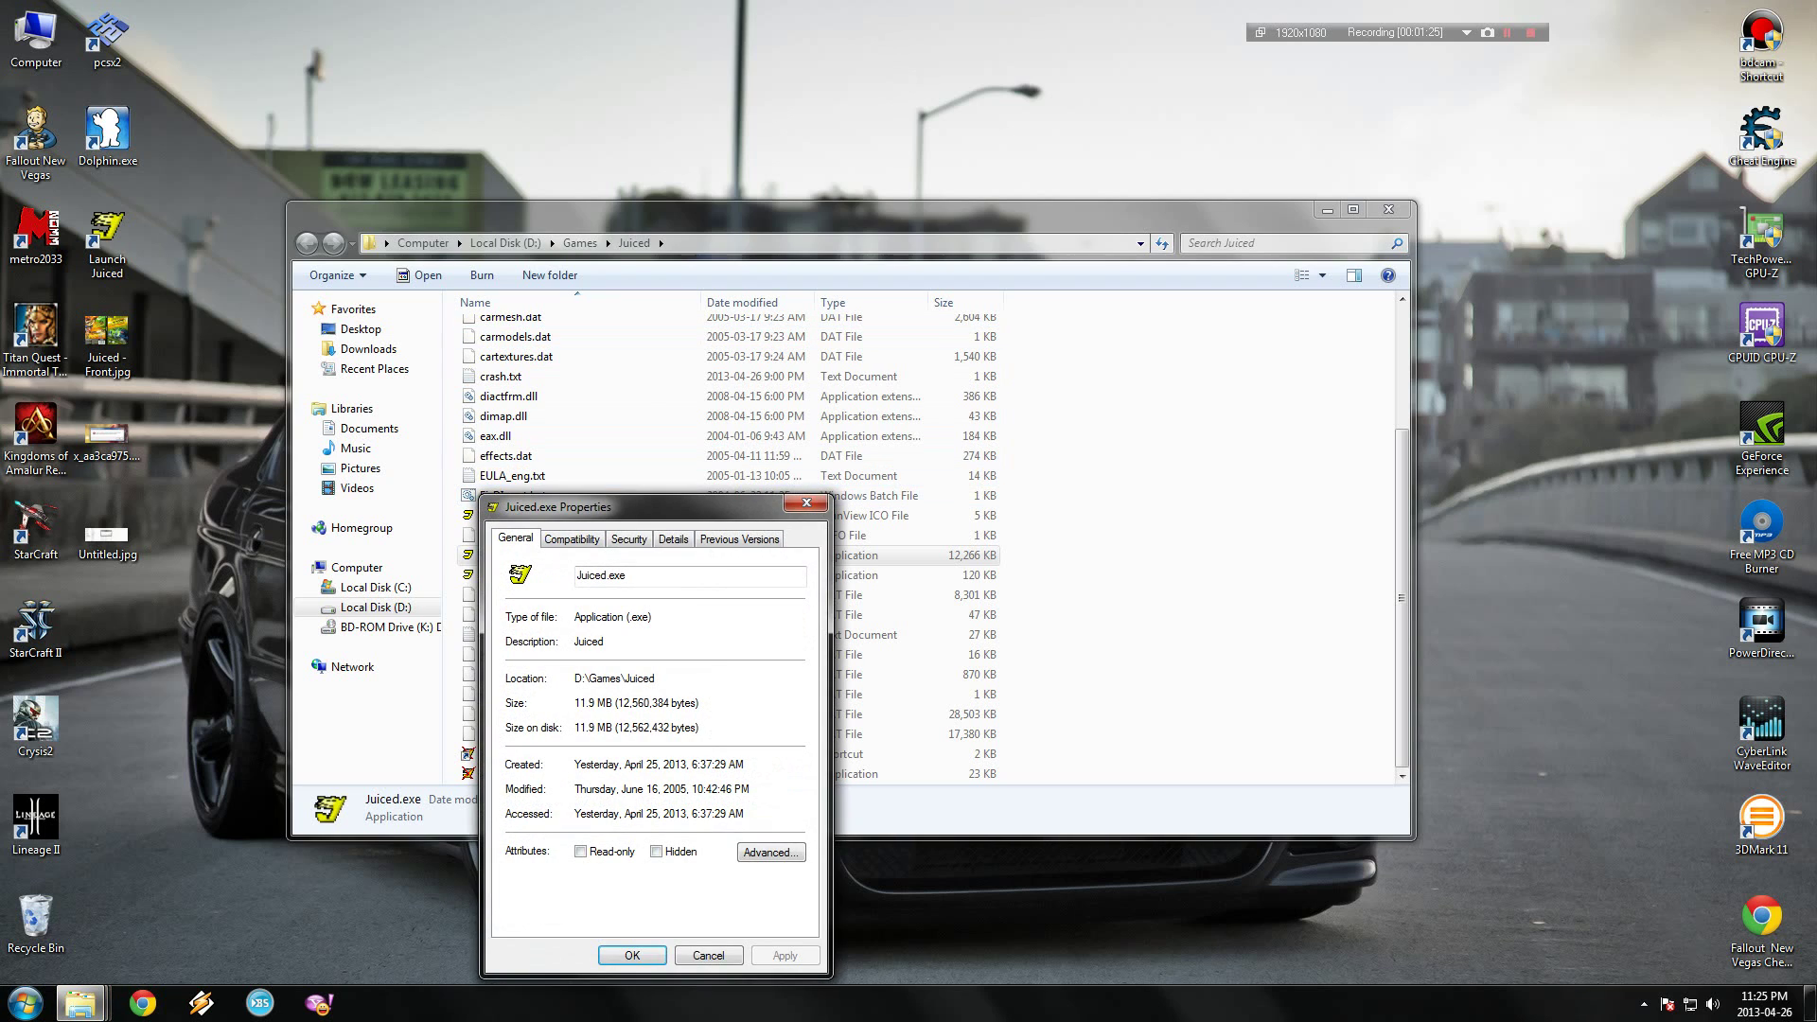
{"action": "left_click", "coordinate": [572, 539]}
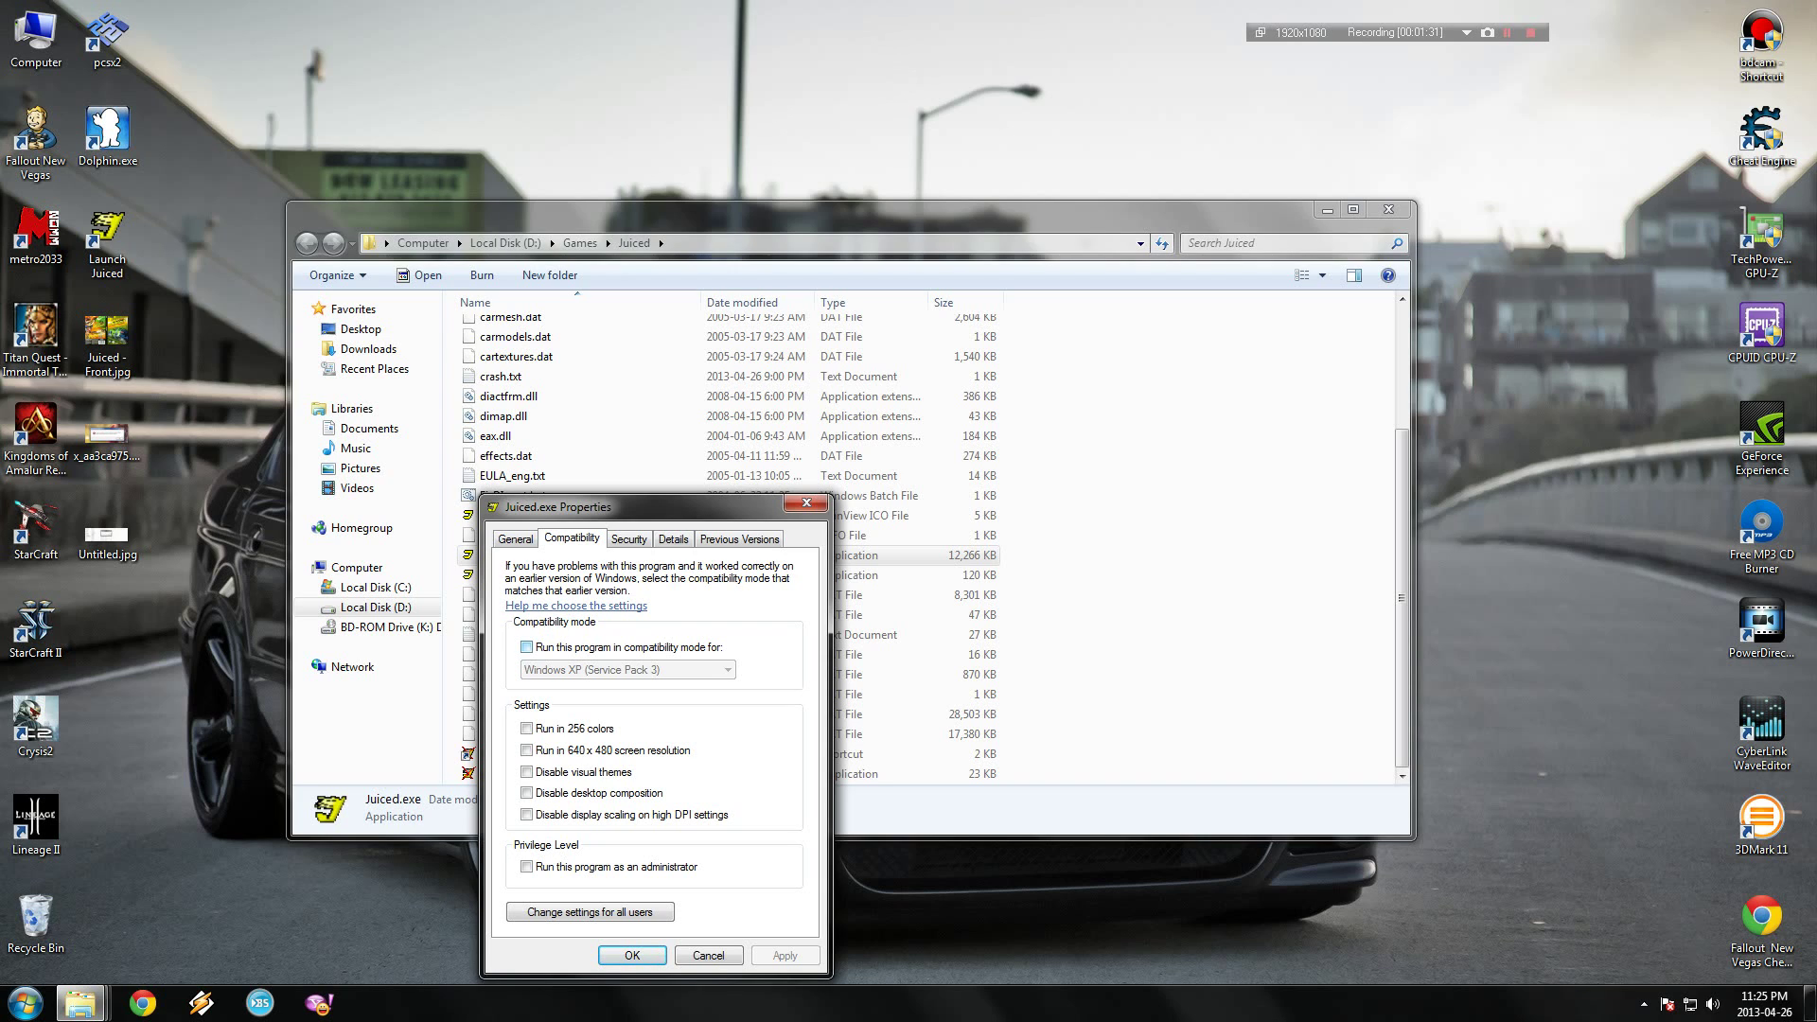
{"action": "left_click", "coordinate": [527, 647]}
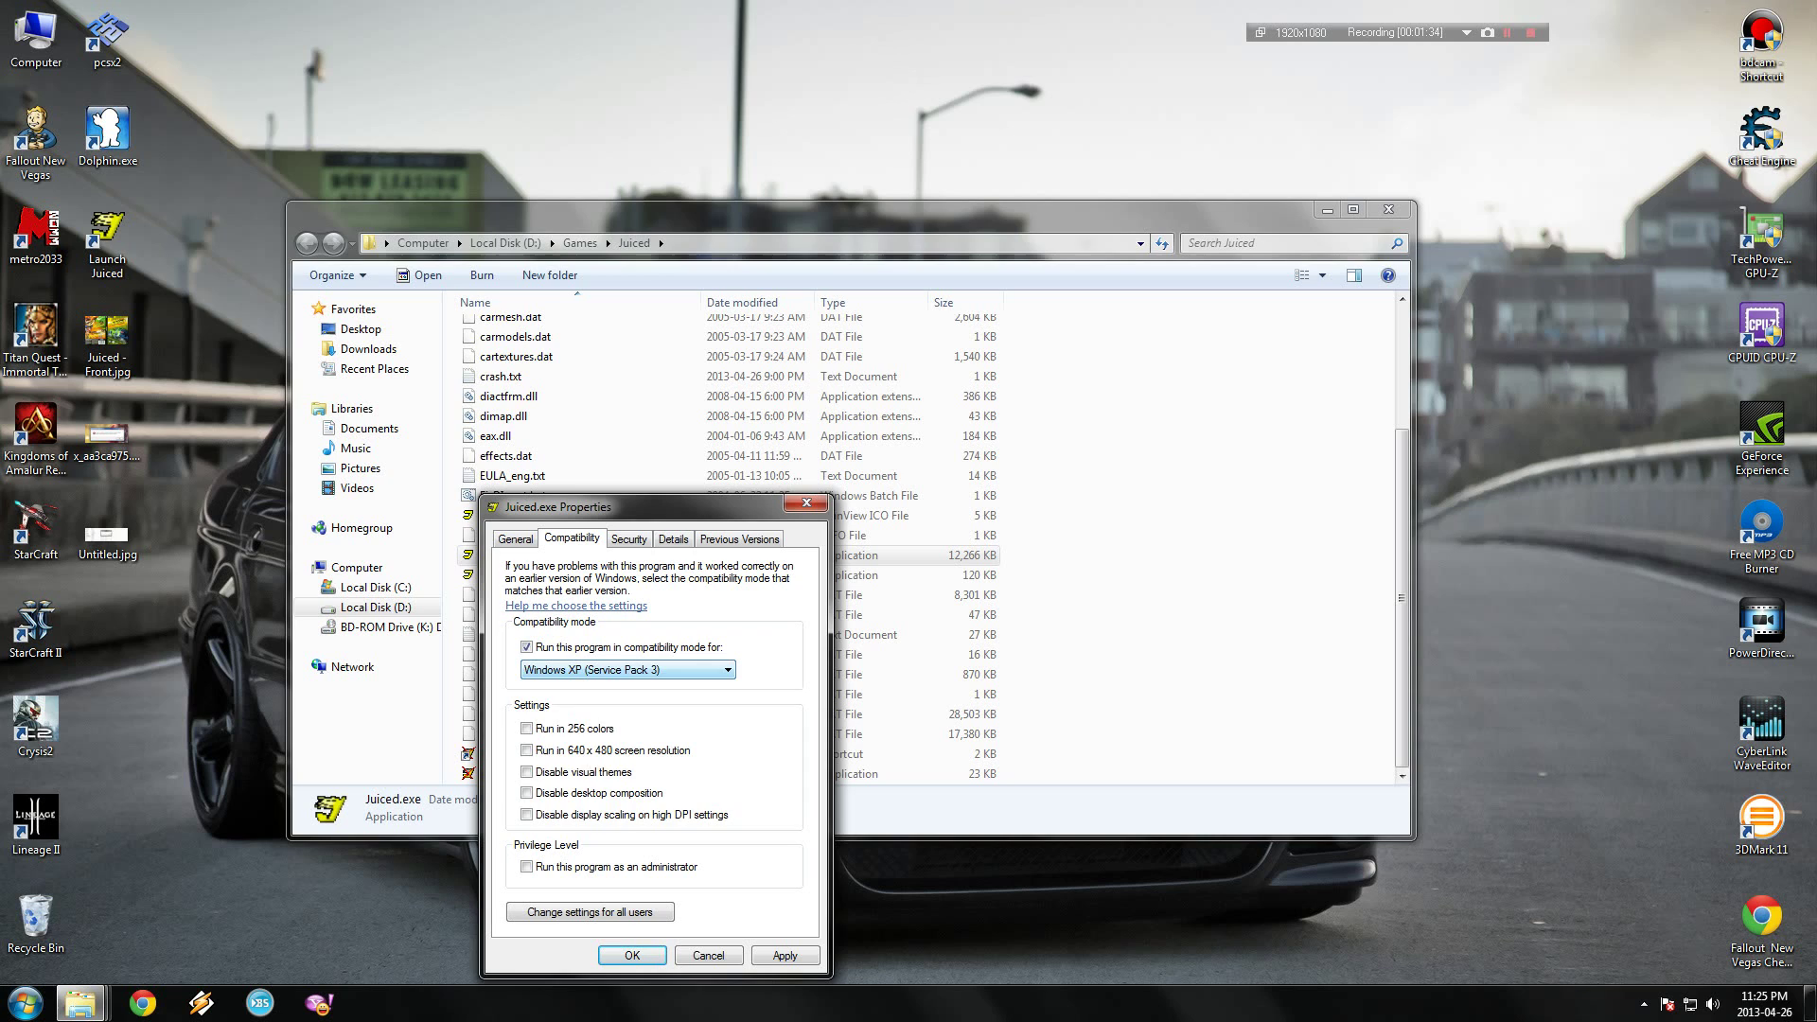
{"action": "left_click", "coordinate": [663, 670]}
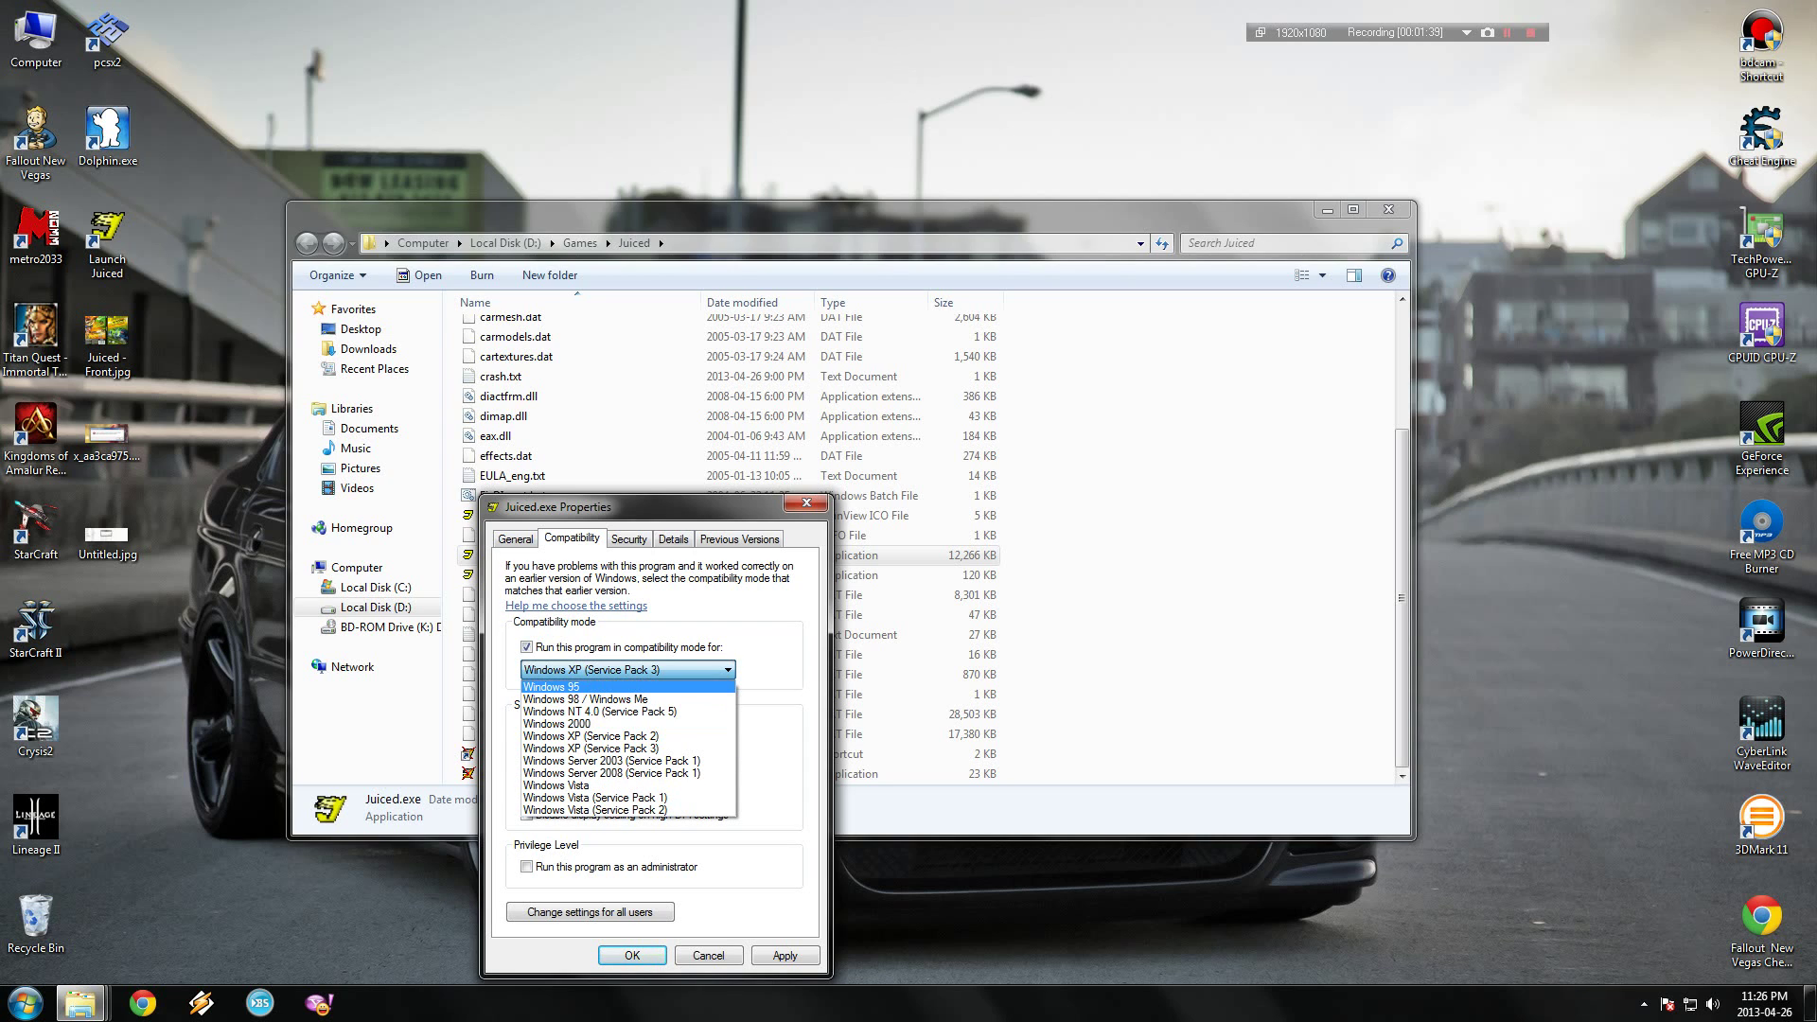
{"action": "left_click", "coordinate": [528, 748]}
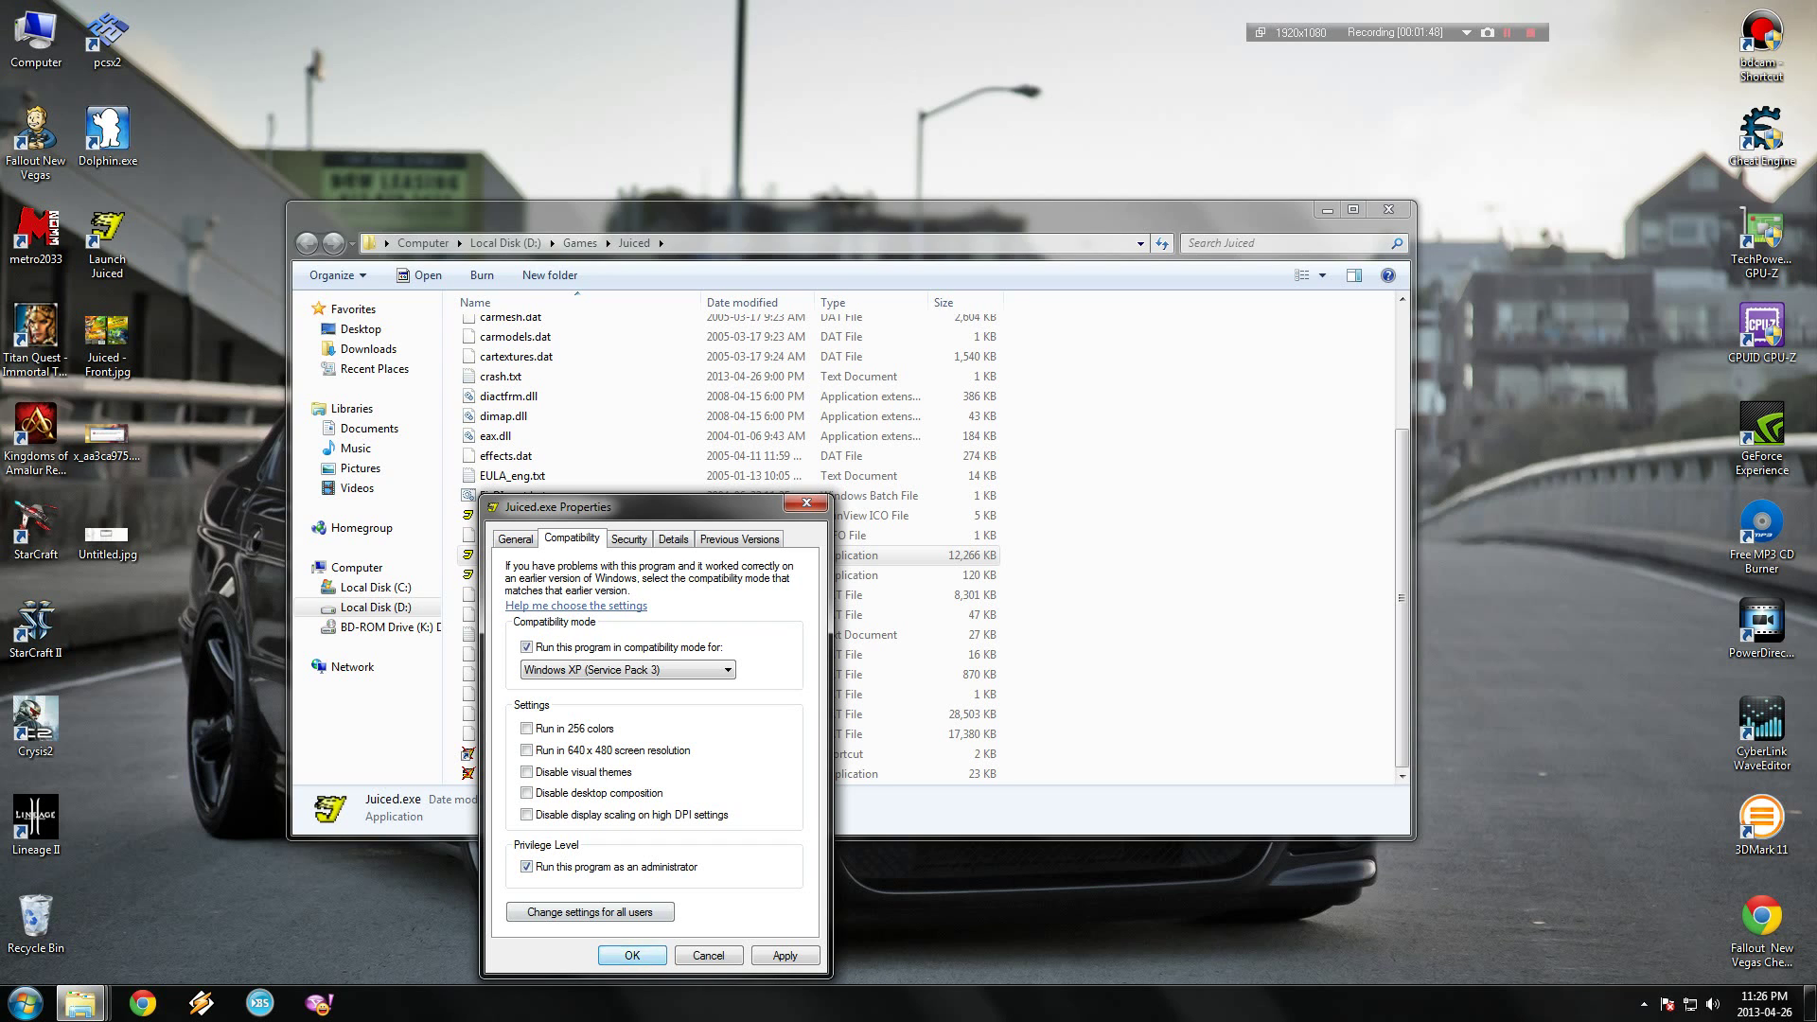
{"action": "left_click", "coordinate": [632, 955]}
{"action": "left_click", "coordinate": [520, 574]}
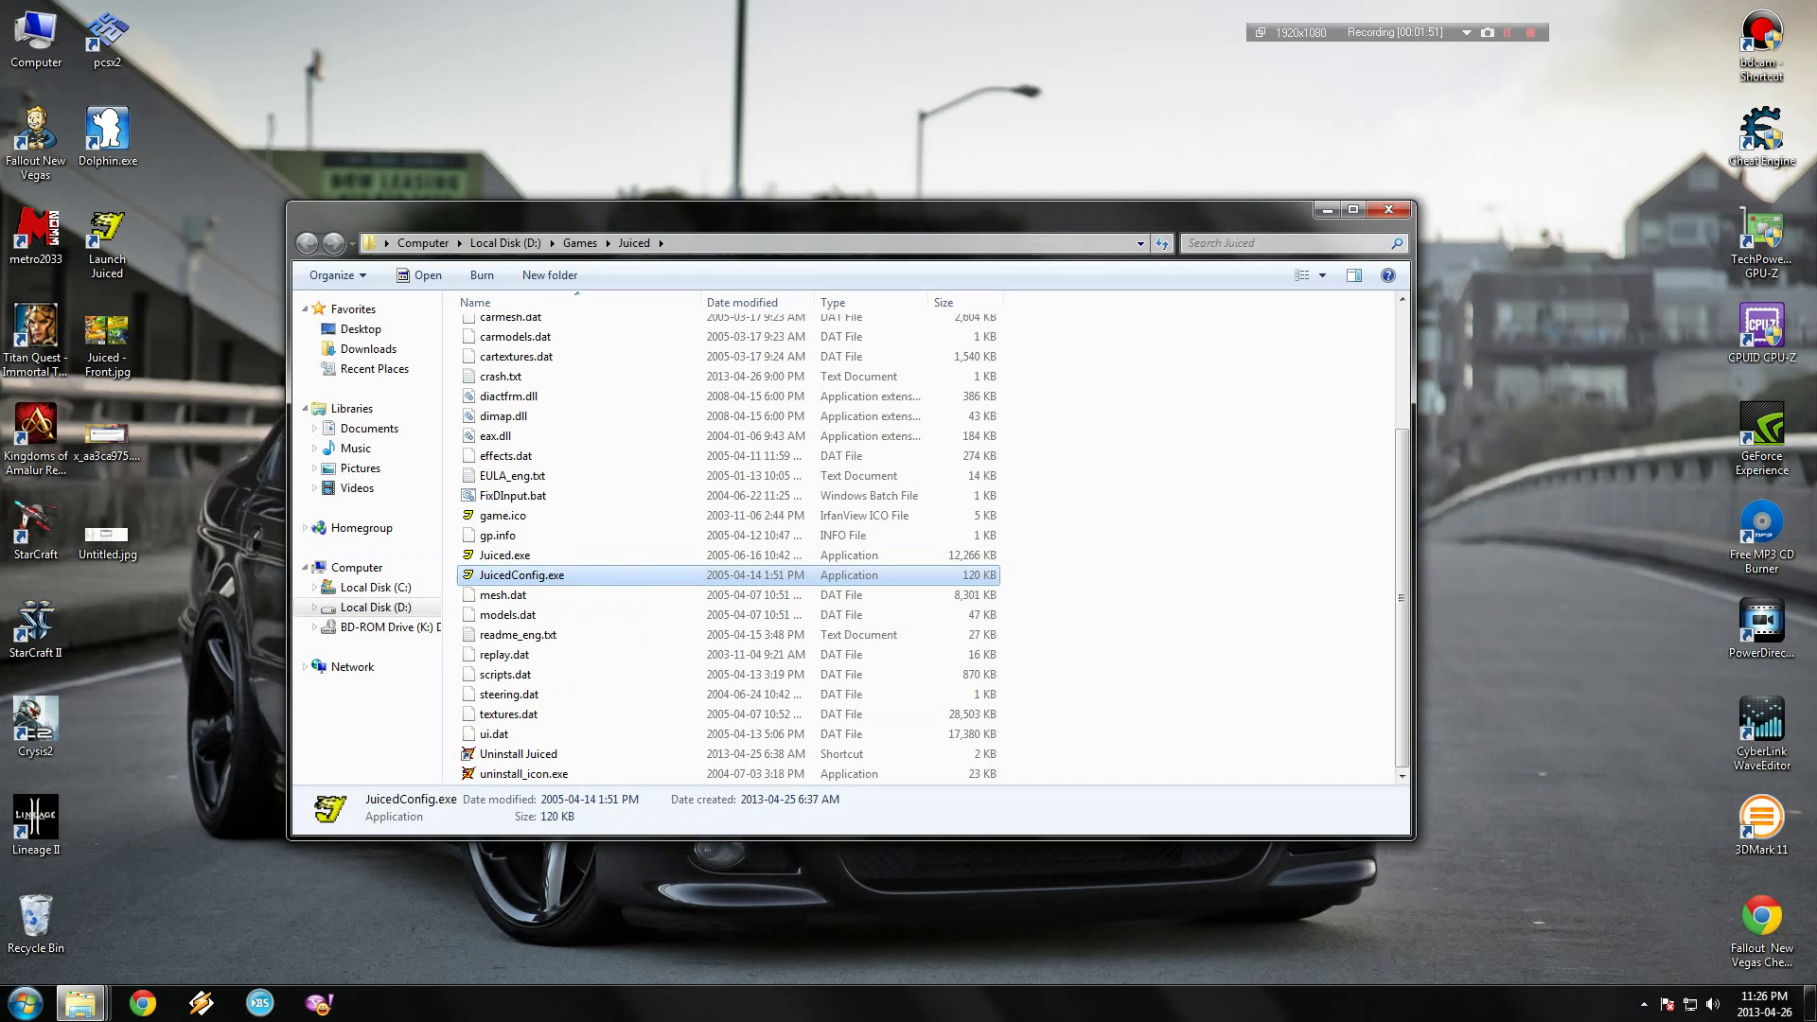
{"action": "left_click", "coordinate": [504, 554]}
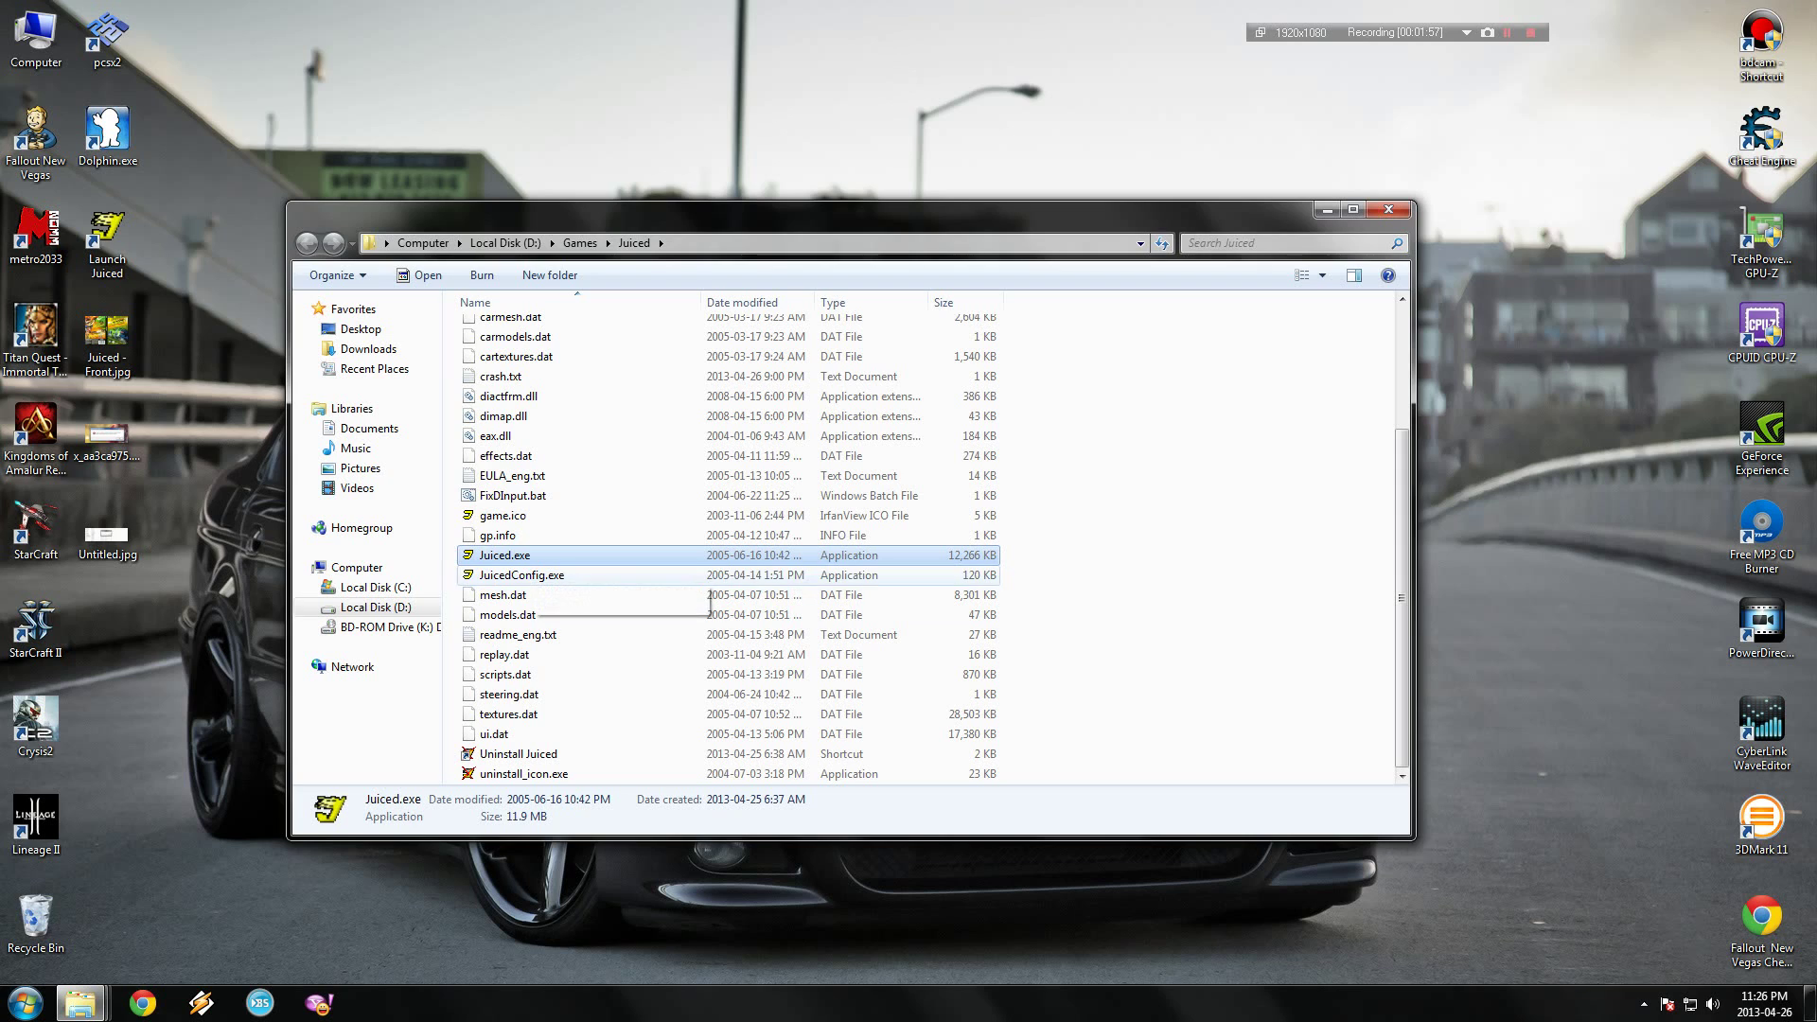
{"action": "left_click", "coordinate": [520, 574]}
{"action": "left_click", "coordinate": [504, 555]}
{"action": "left_click", "coordinate": [520, 575]}
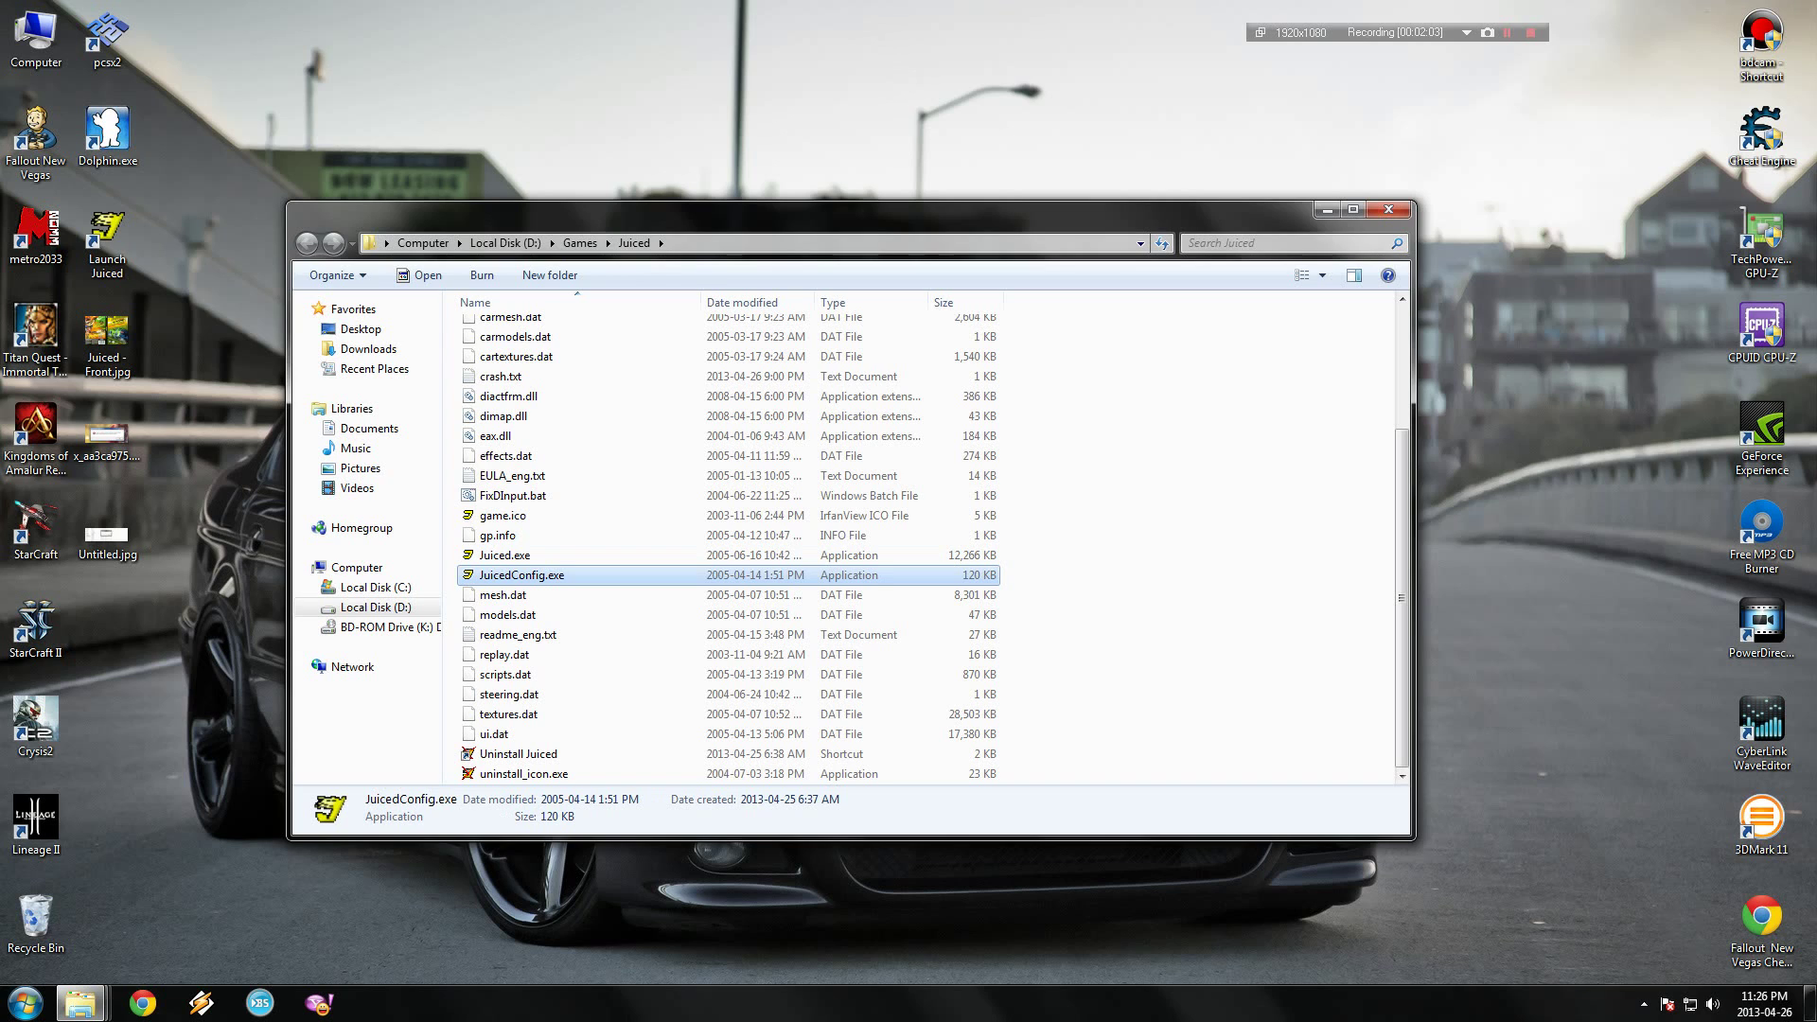
{"action": "left_click", "coordinate": [107, 434]}
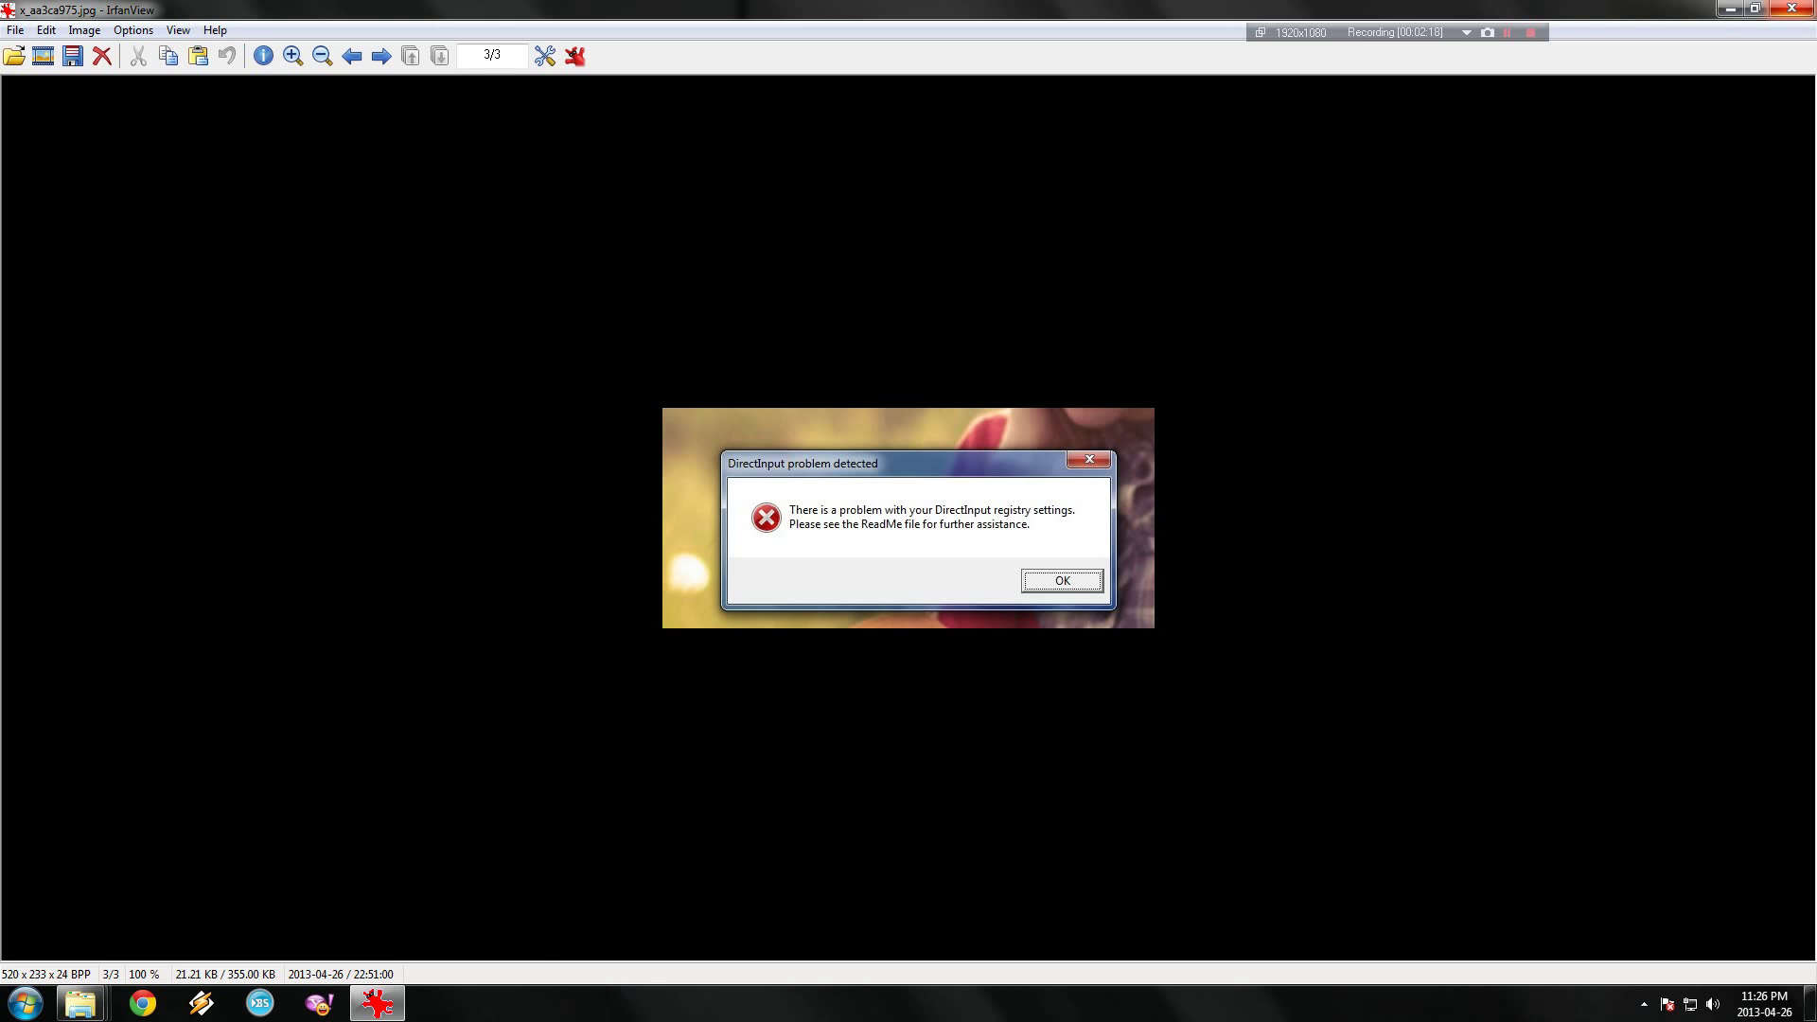
{"action": "left_click", "coordinate": [1791, 8]}
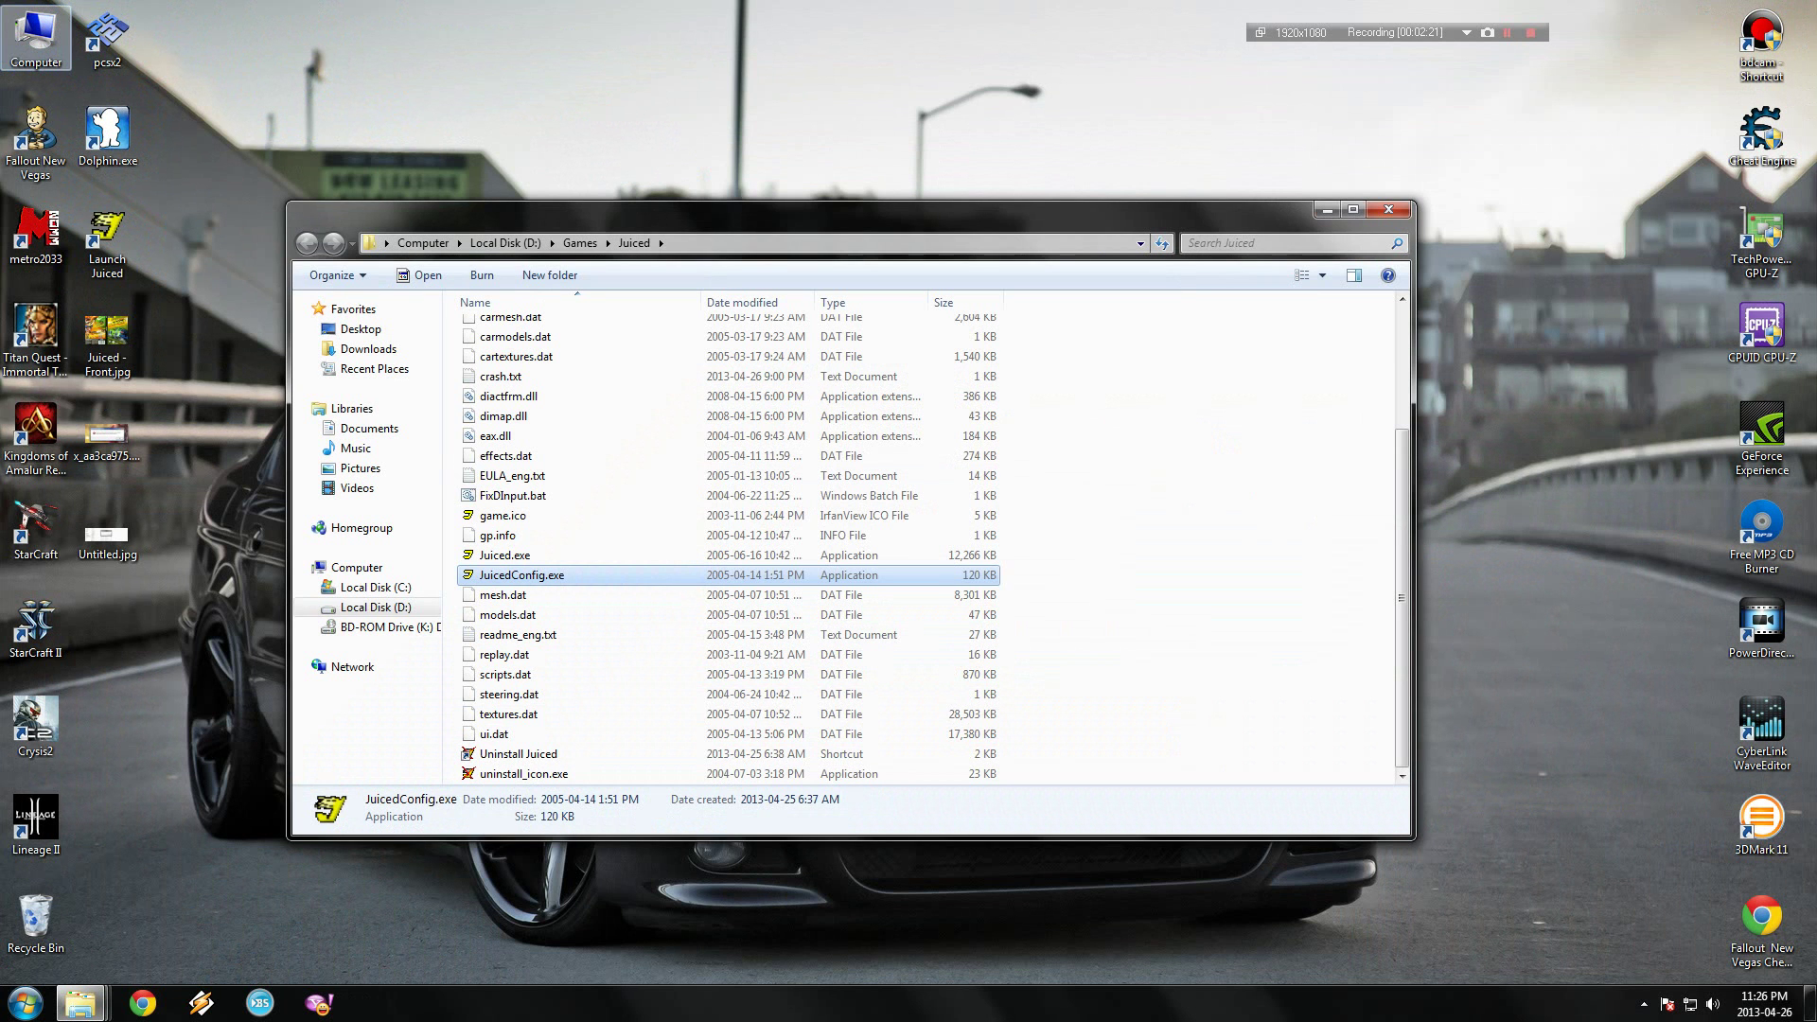
Open D:\Downloads in a new Explorer window and select diactfrm.rar
{"action": "double_click", "coordinate": [36, 38]}
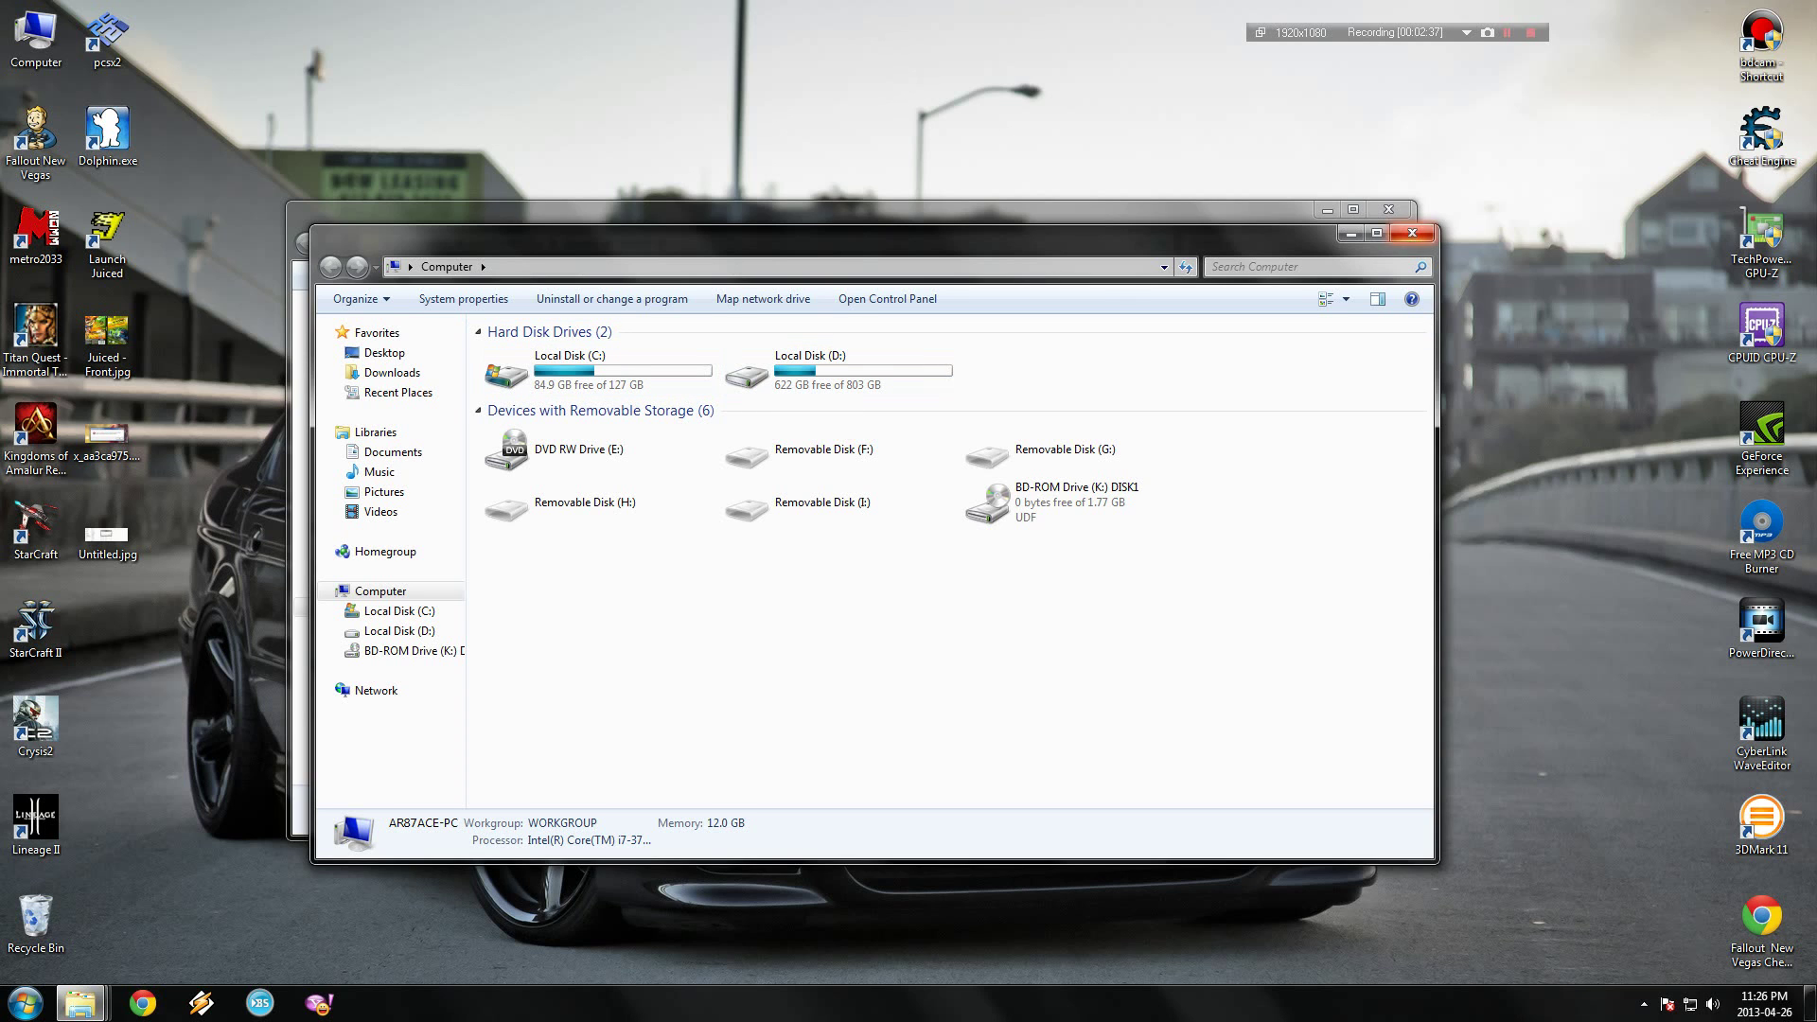
{"action": "left_click", "coordinate": [1411, 232]}
{"action": "key", "text": "super+e"}
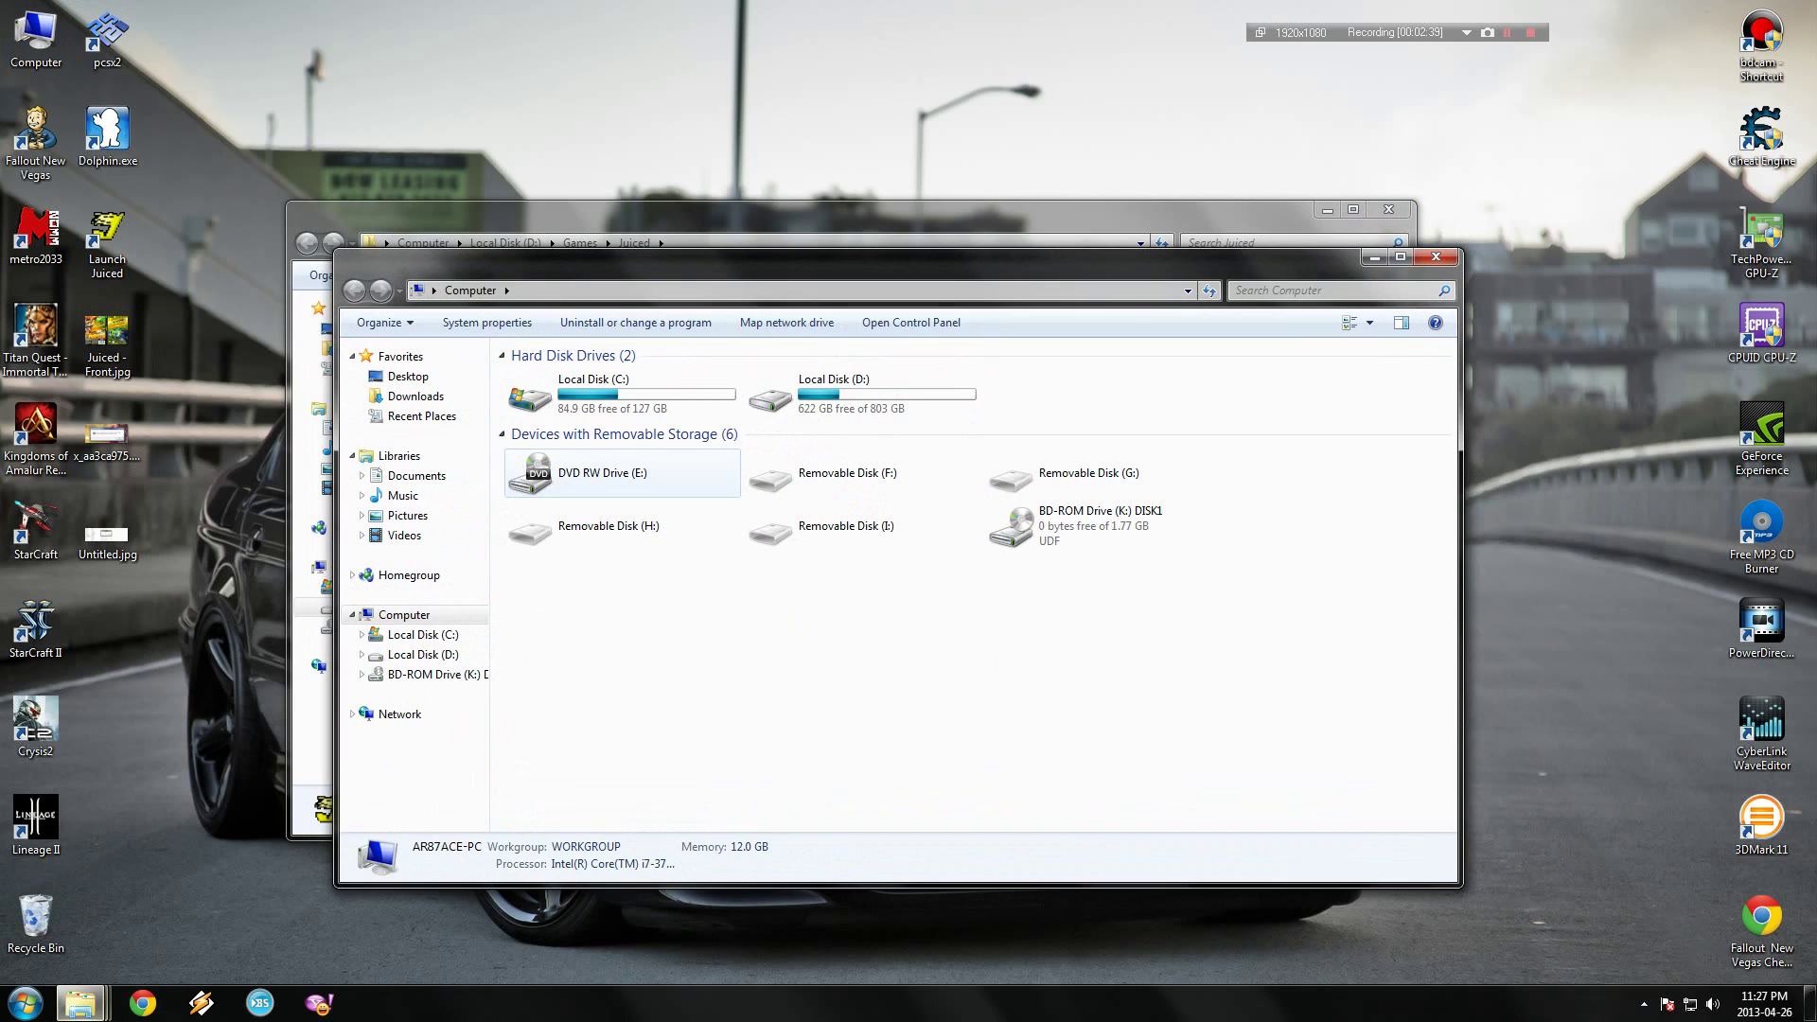
{"action": "double_click", "coordinate": [823, 393]}
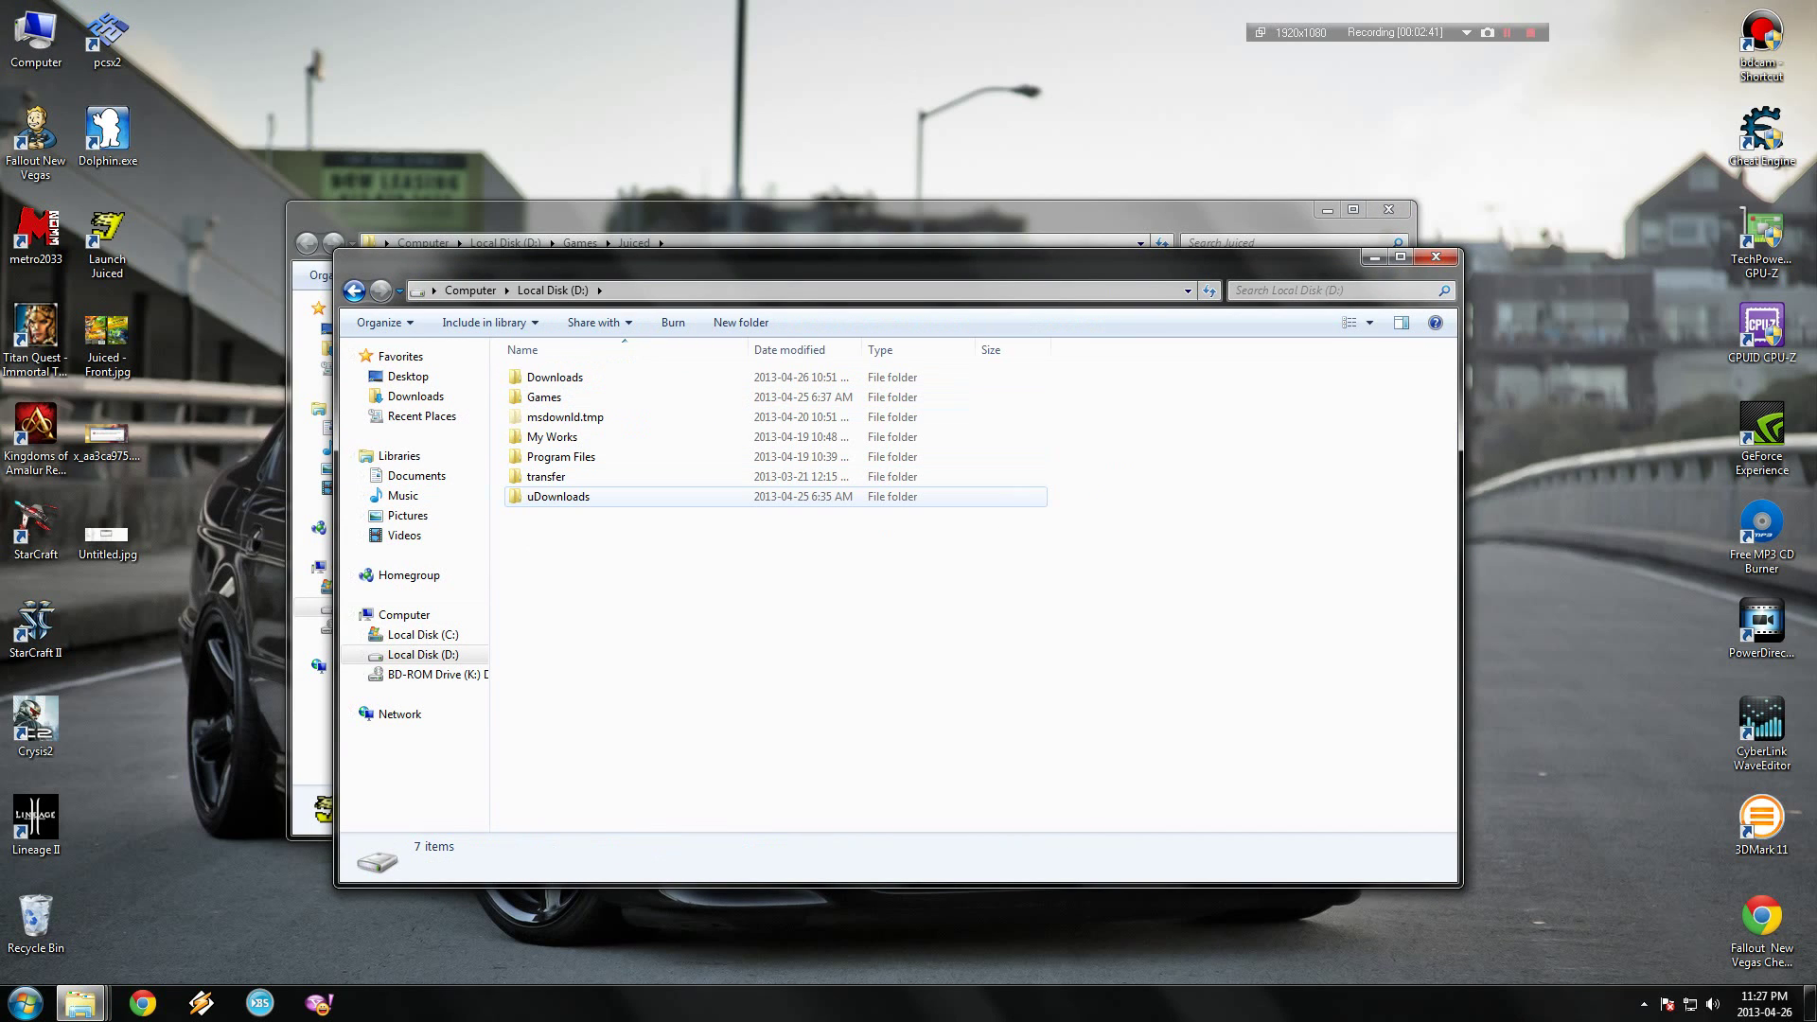
{"action": "double_click", "coordinate": [554, 376]}
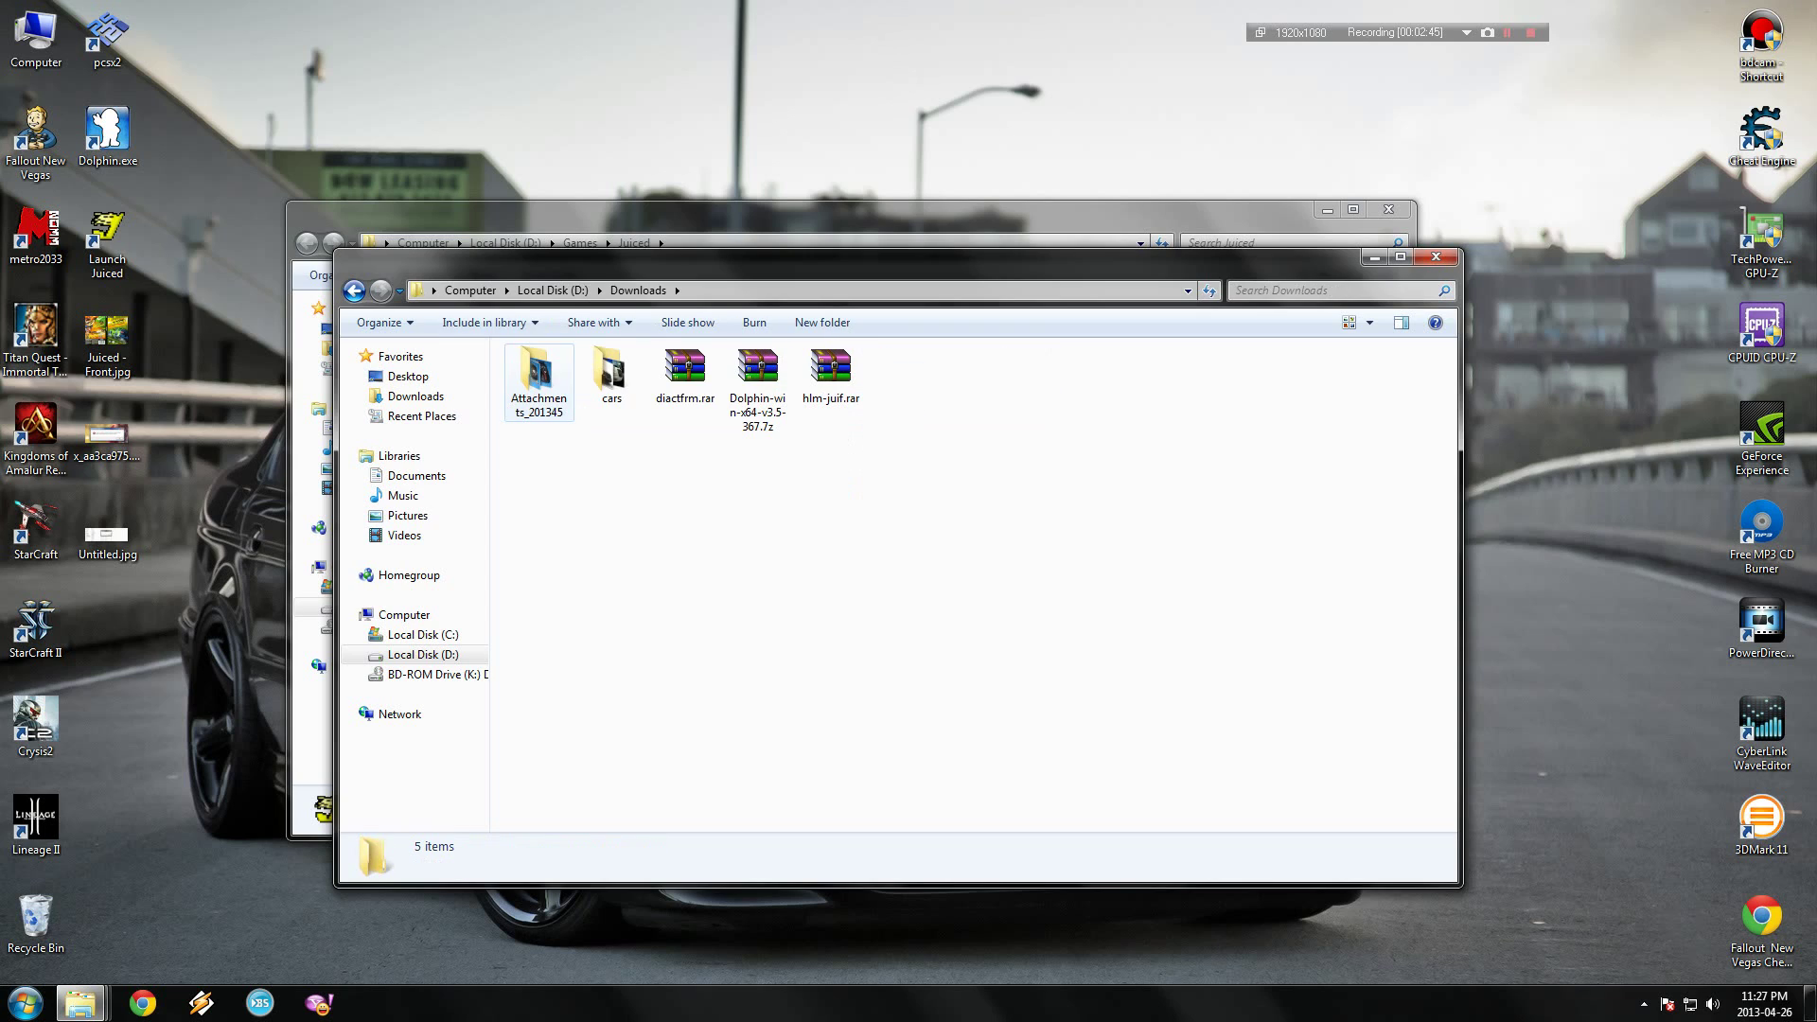
{"action": "left_click", "coordinate": [684, 374]}
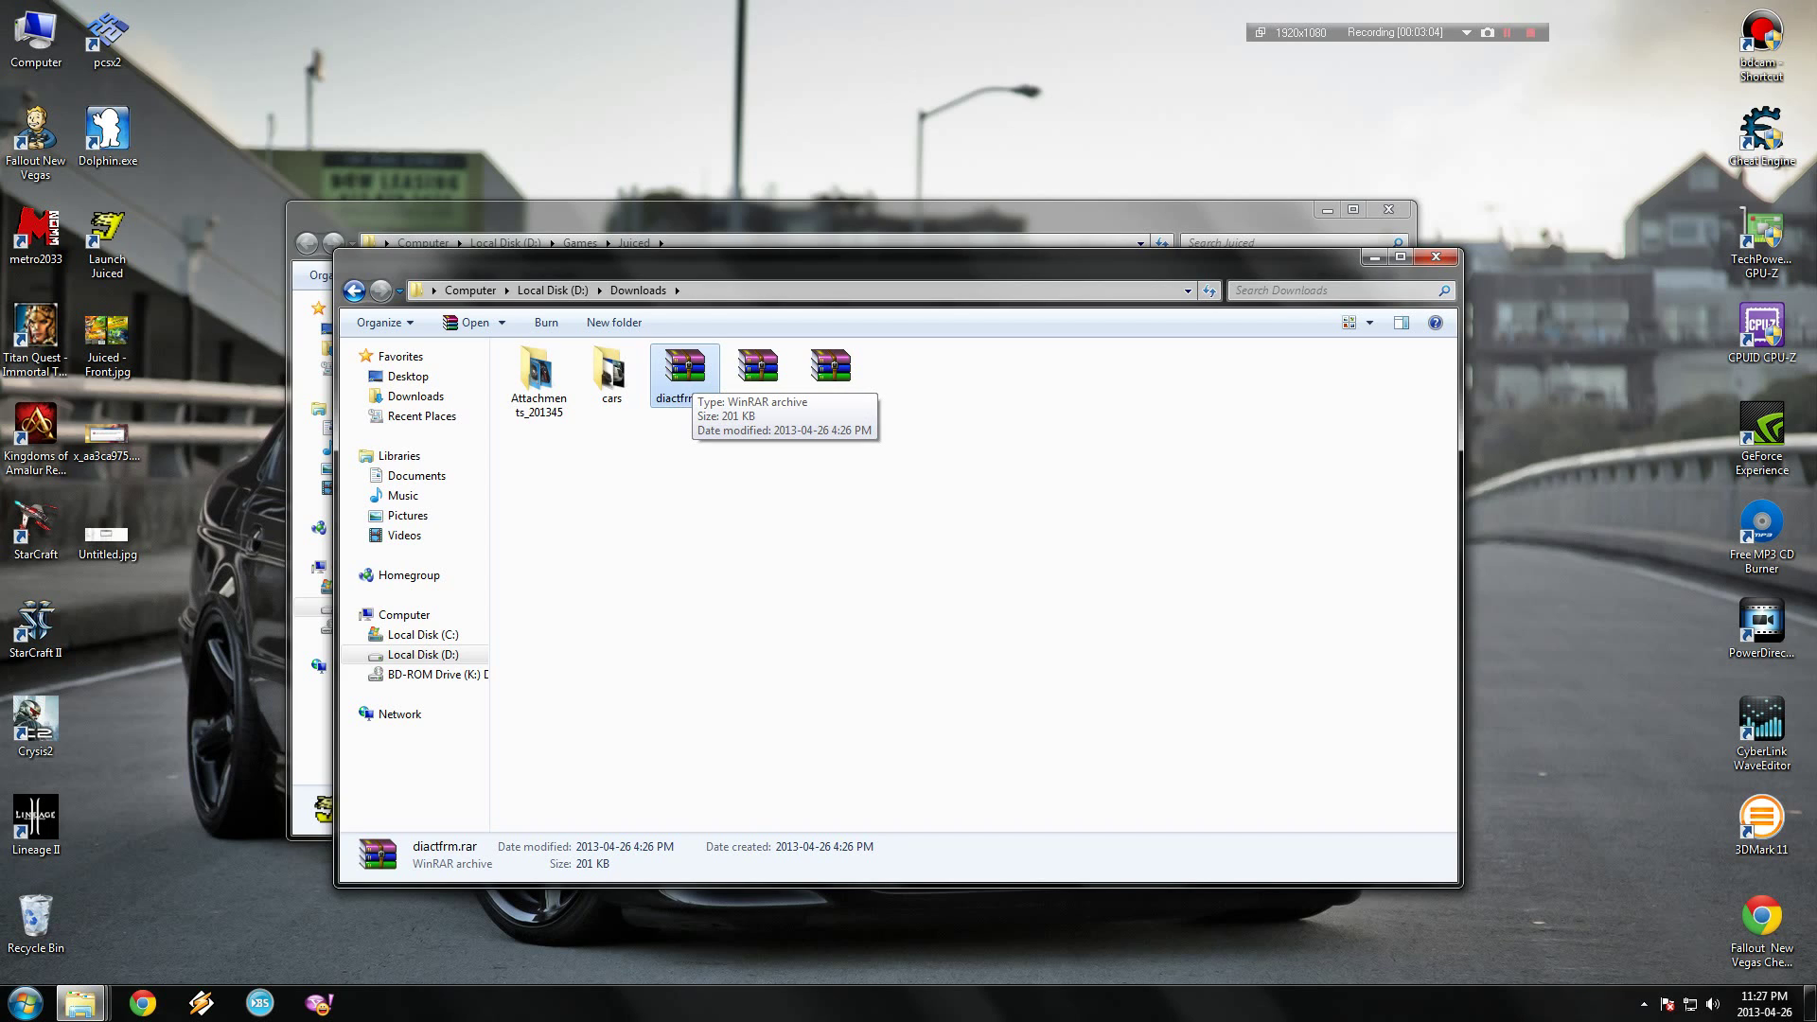
Extract diactfrm.rar in place, producing diactfrm.dll and dimap.dll
{"action": "right_click", "coordinate": [676, 380]}
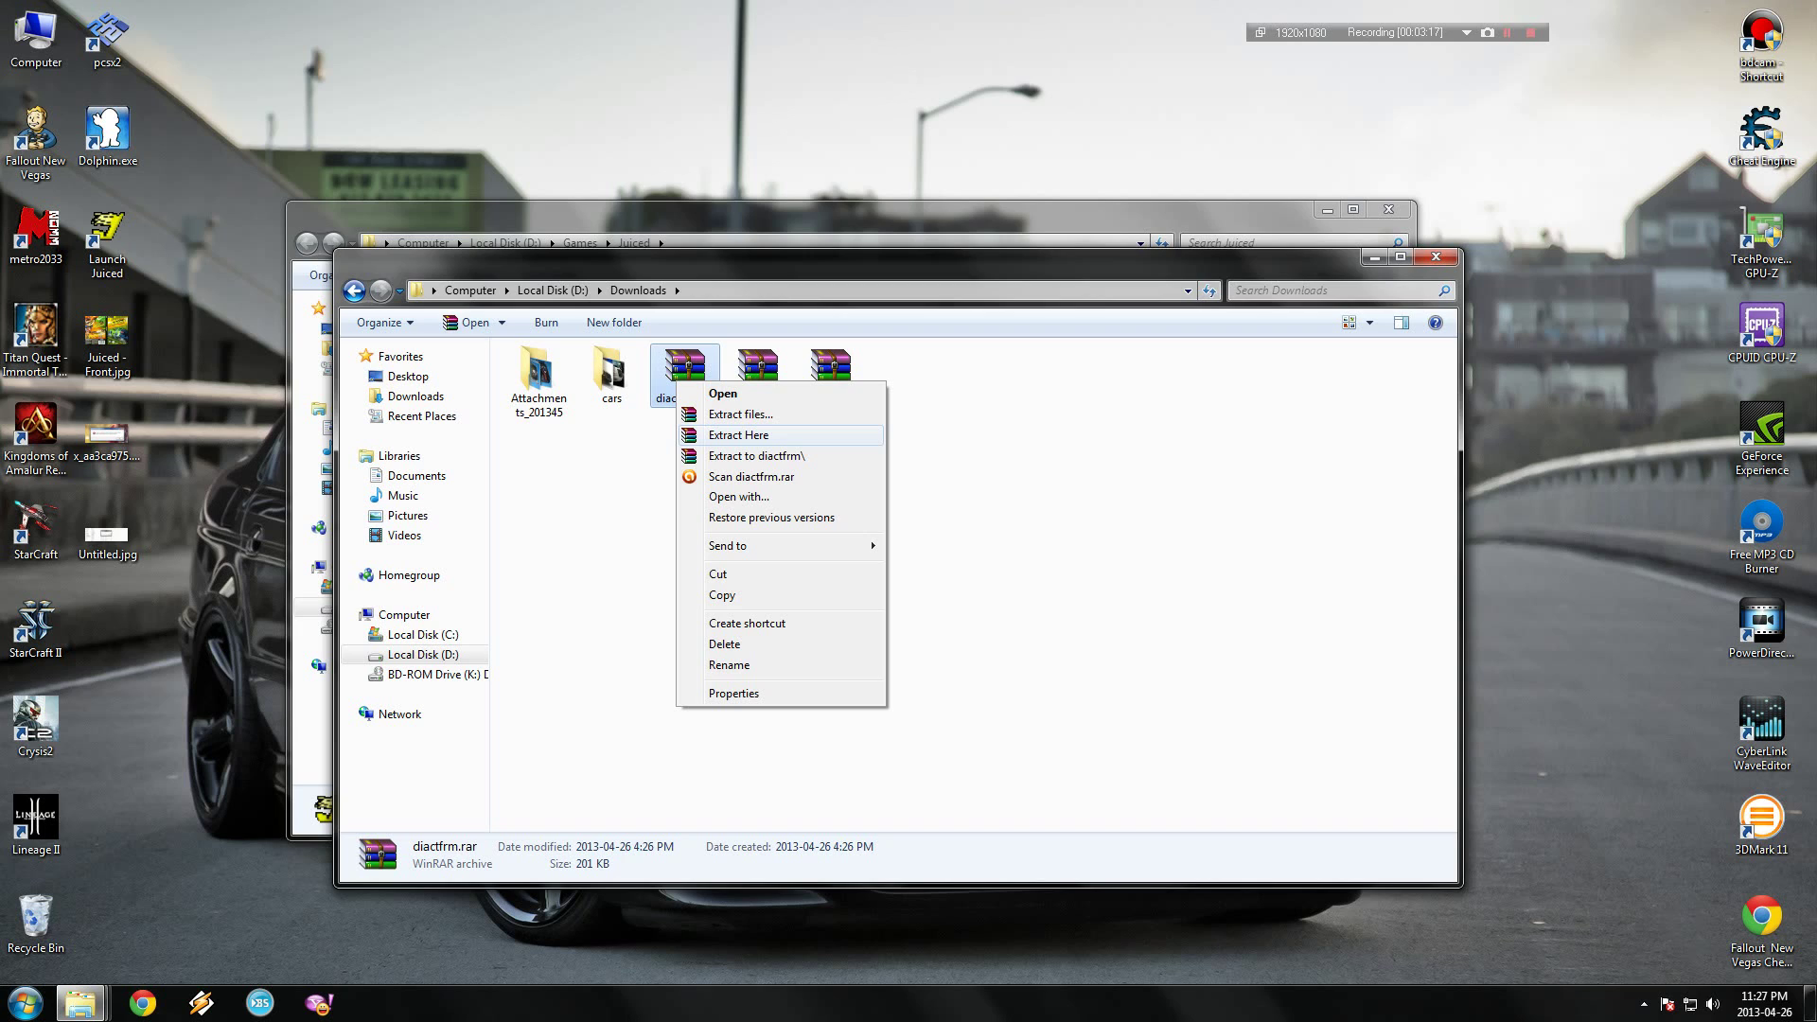
{"action": "left_click", "coordinate": [739, 434]}
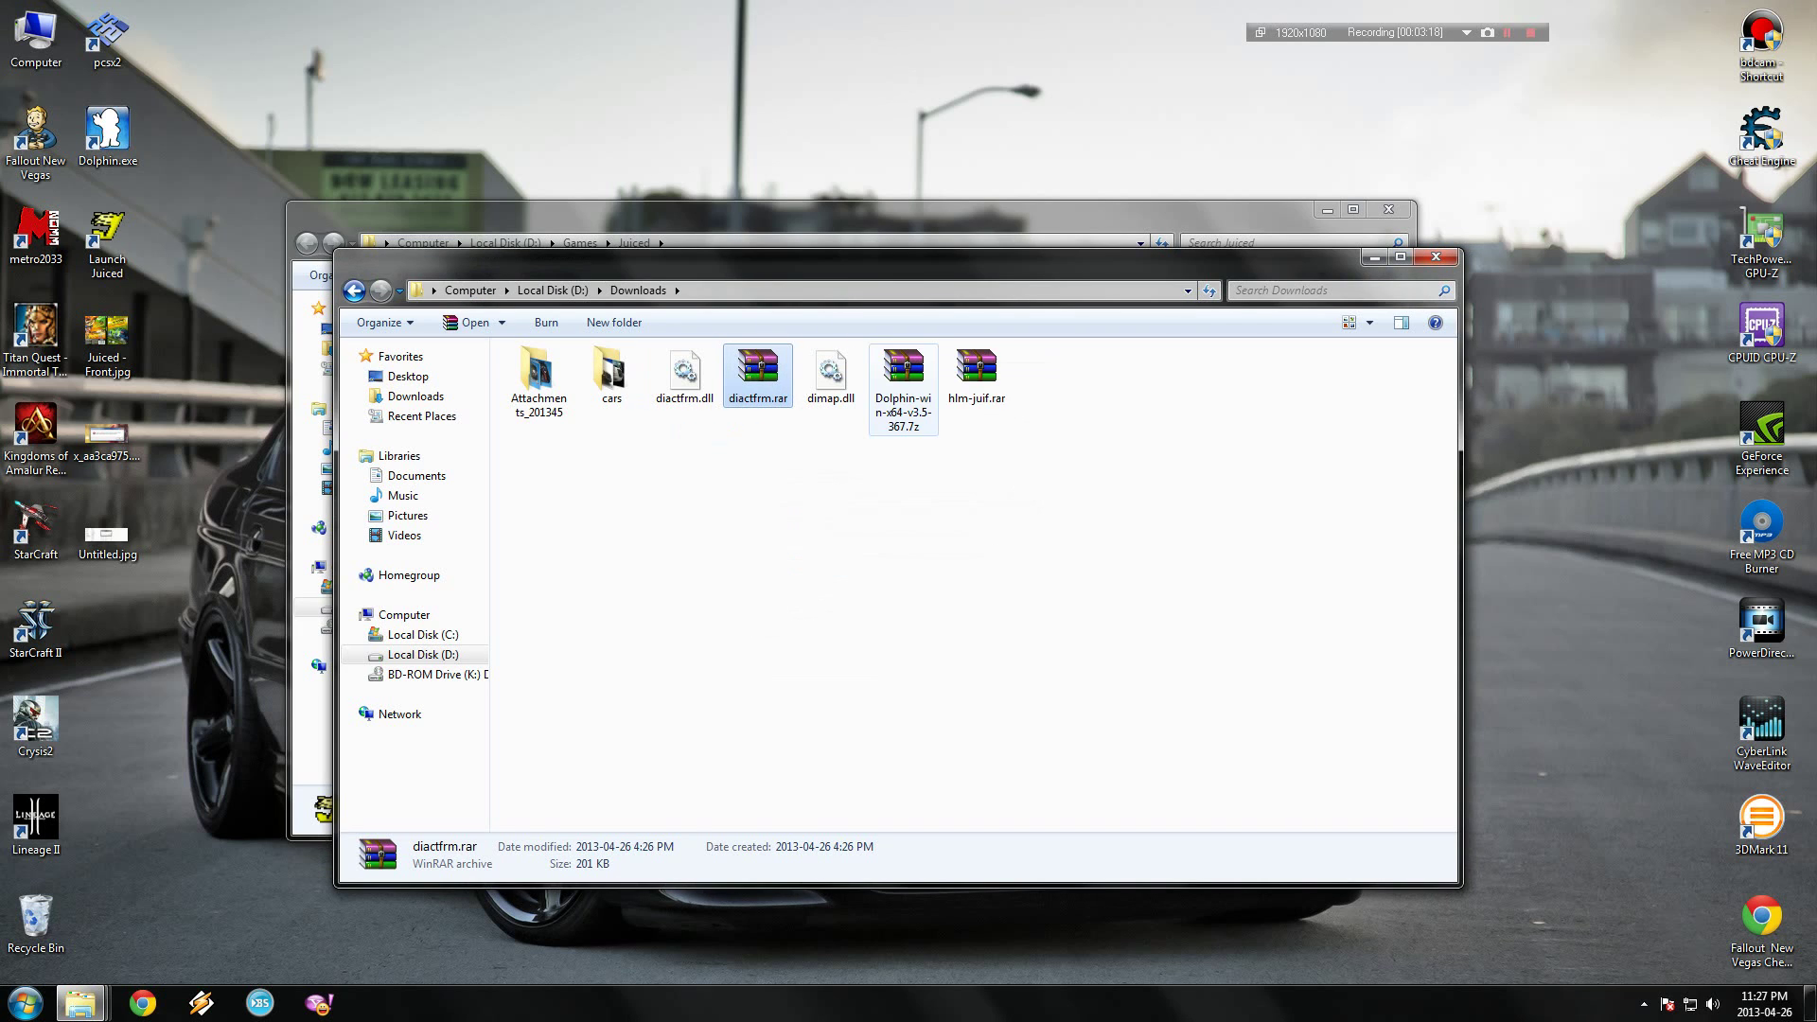
{"action": "left_click", "coordinate": [831, 373]}
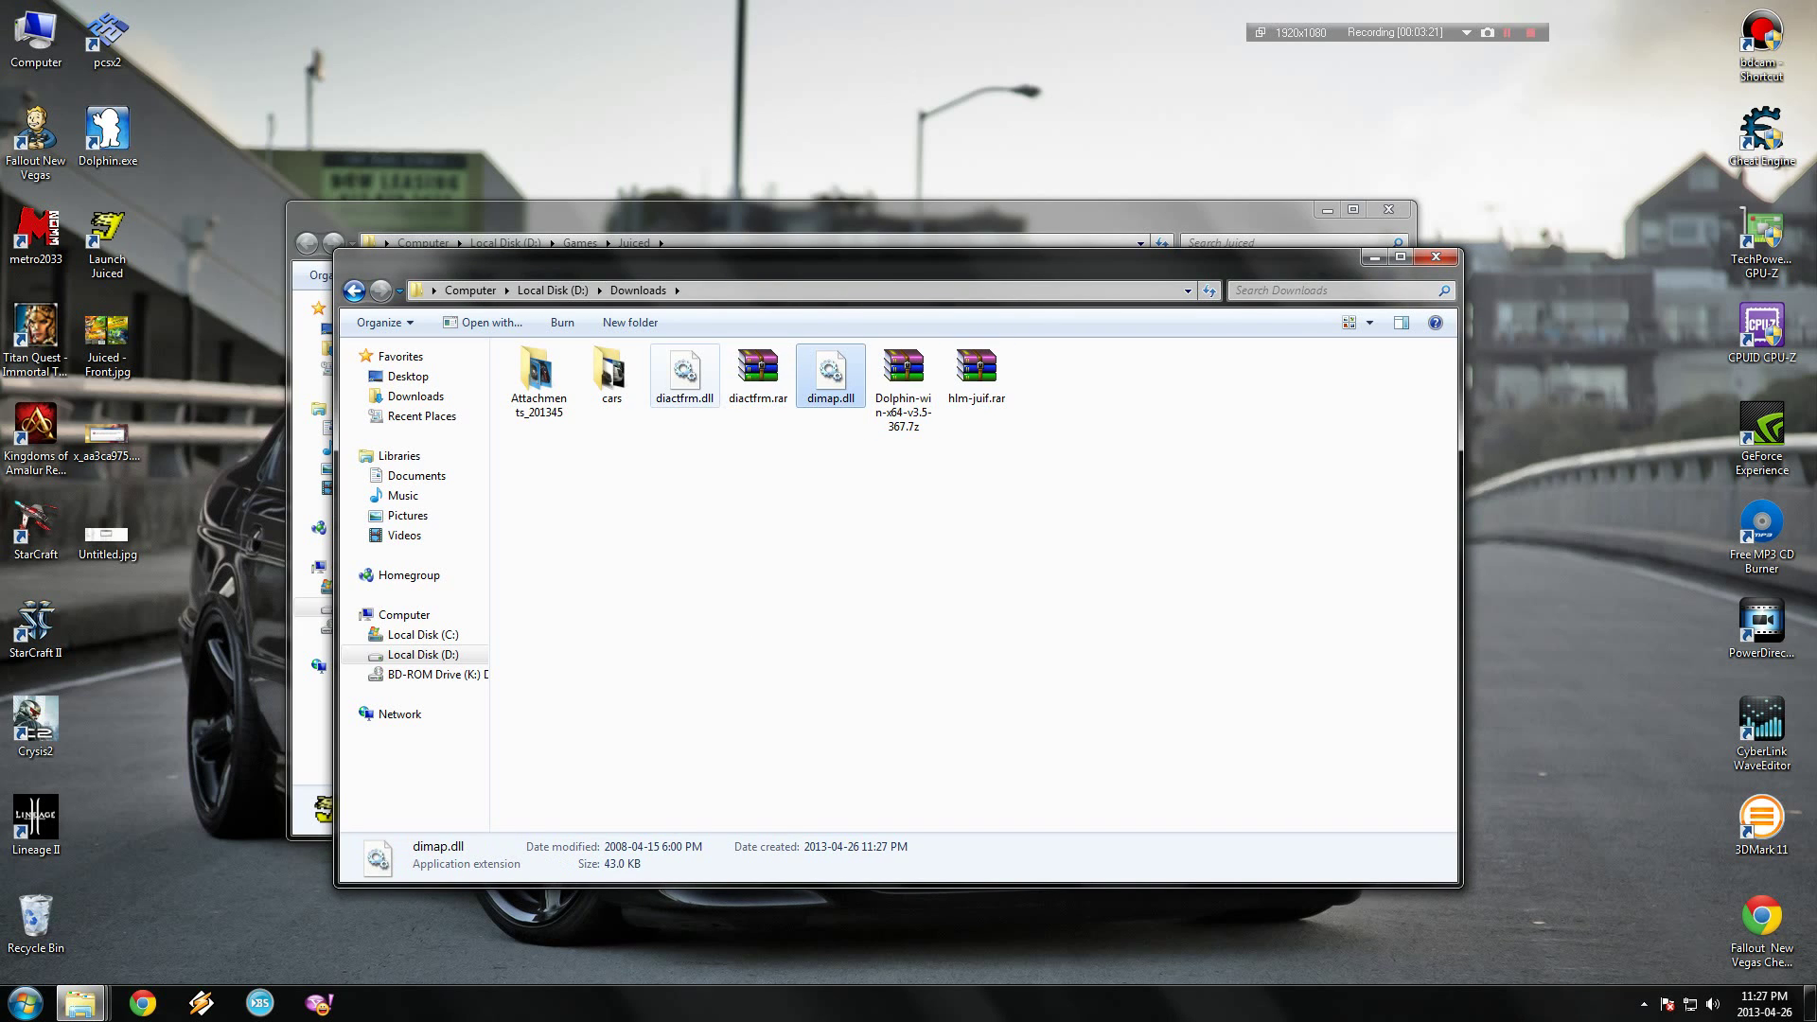
{"action": "left_click", "coordinate": [684, 373]}
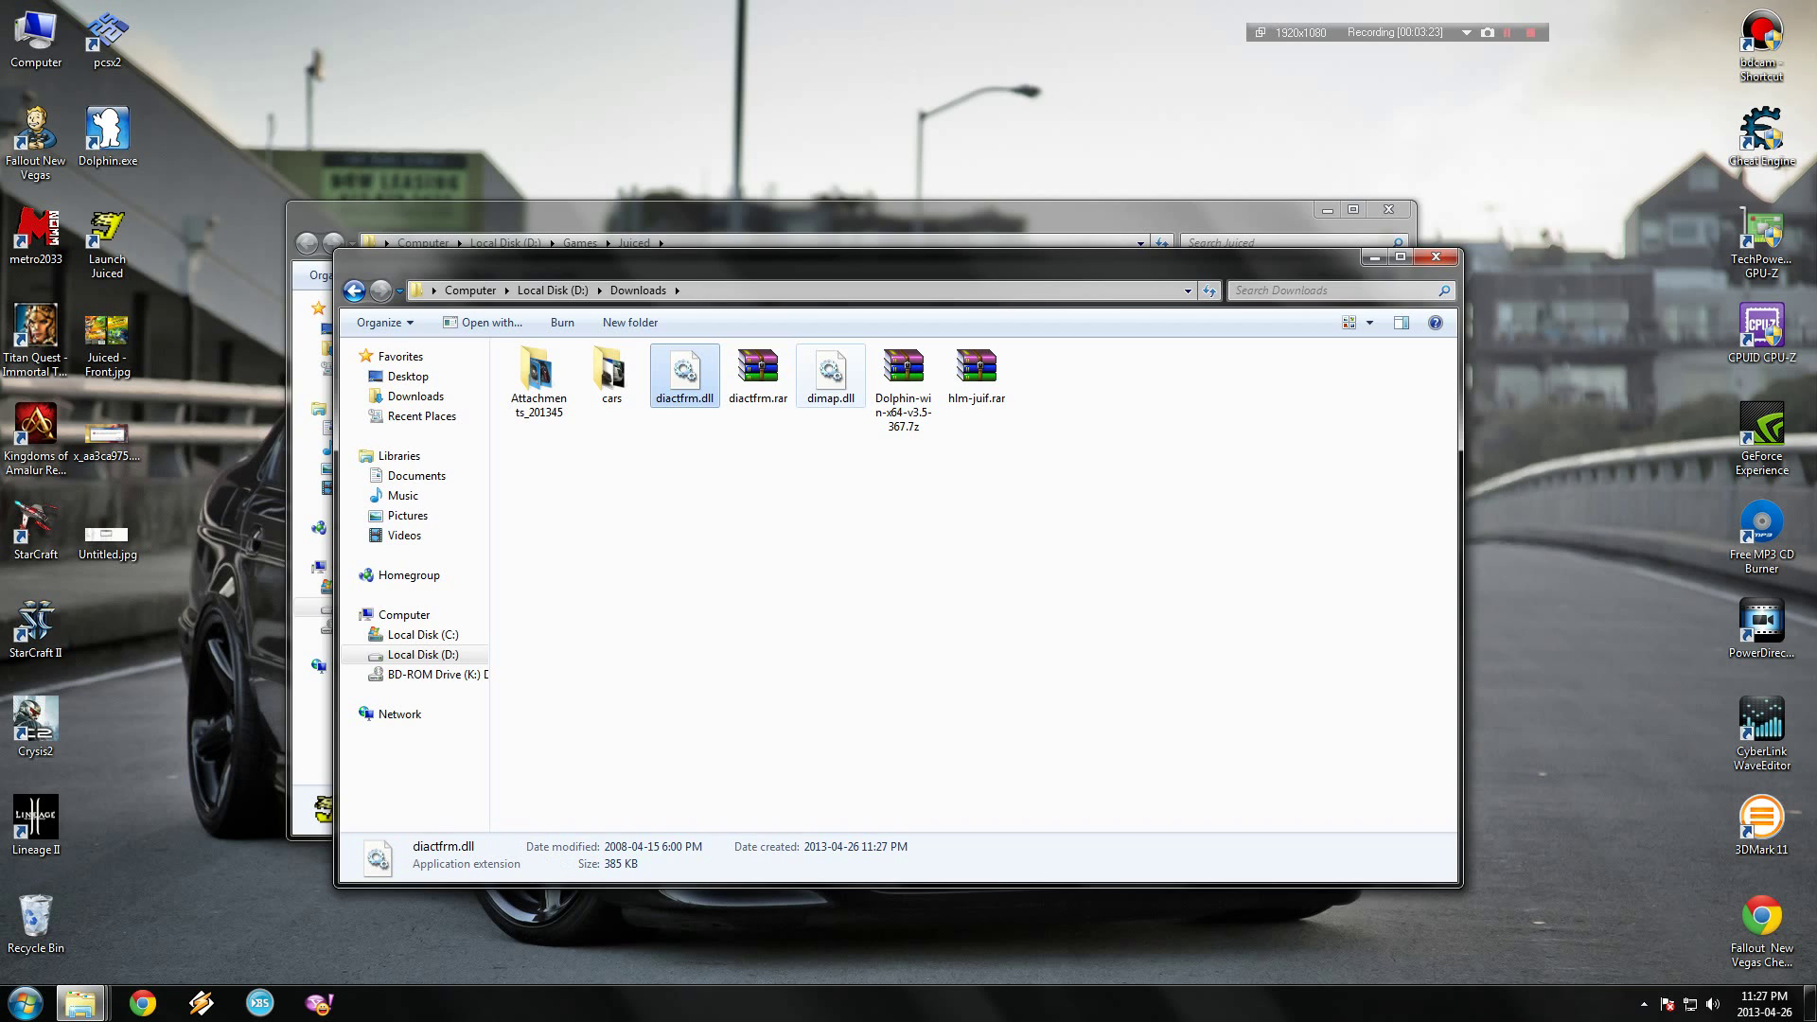
Copy diactfrm.dll and dimap.dll from Downloads
{"action": "left_click", "coordinate": [831, 374]}
{"action": "left_click", "coordinate": [684, 373], "text": "ctrl"}
{"action": "right_click", "coordinate": [684, 380]}
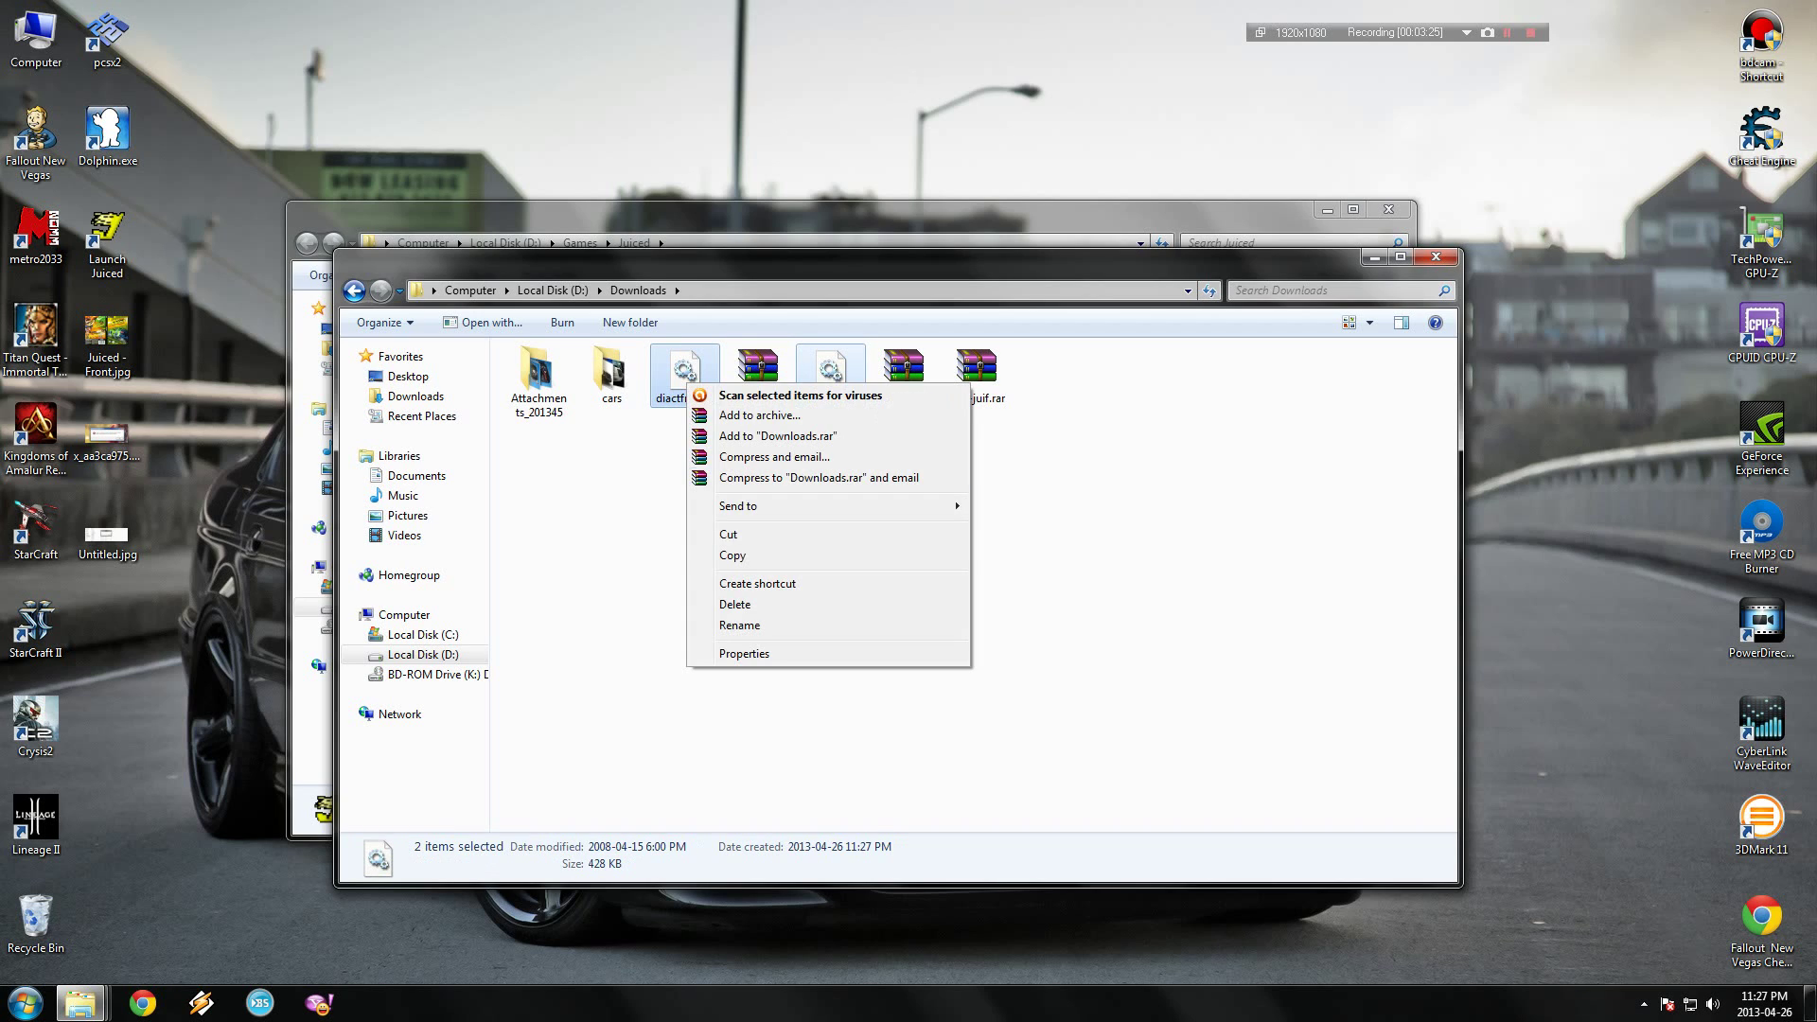
{"action": "left_click", "coordinate": [734, 556]}
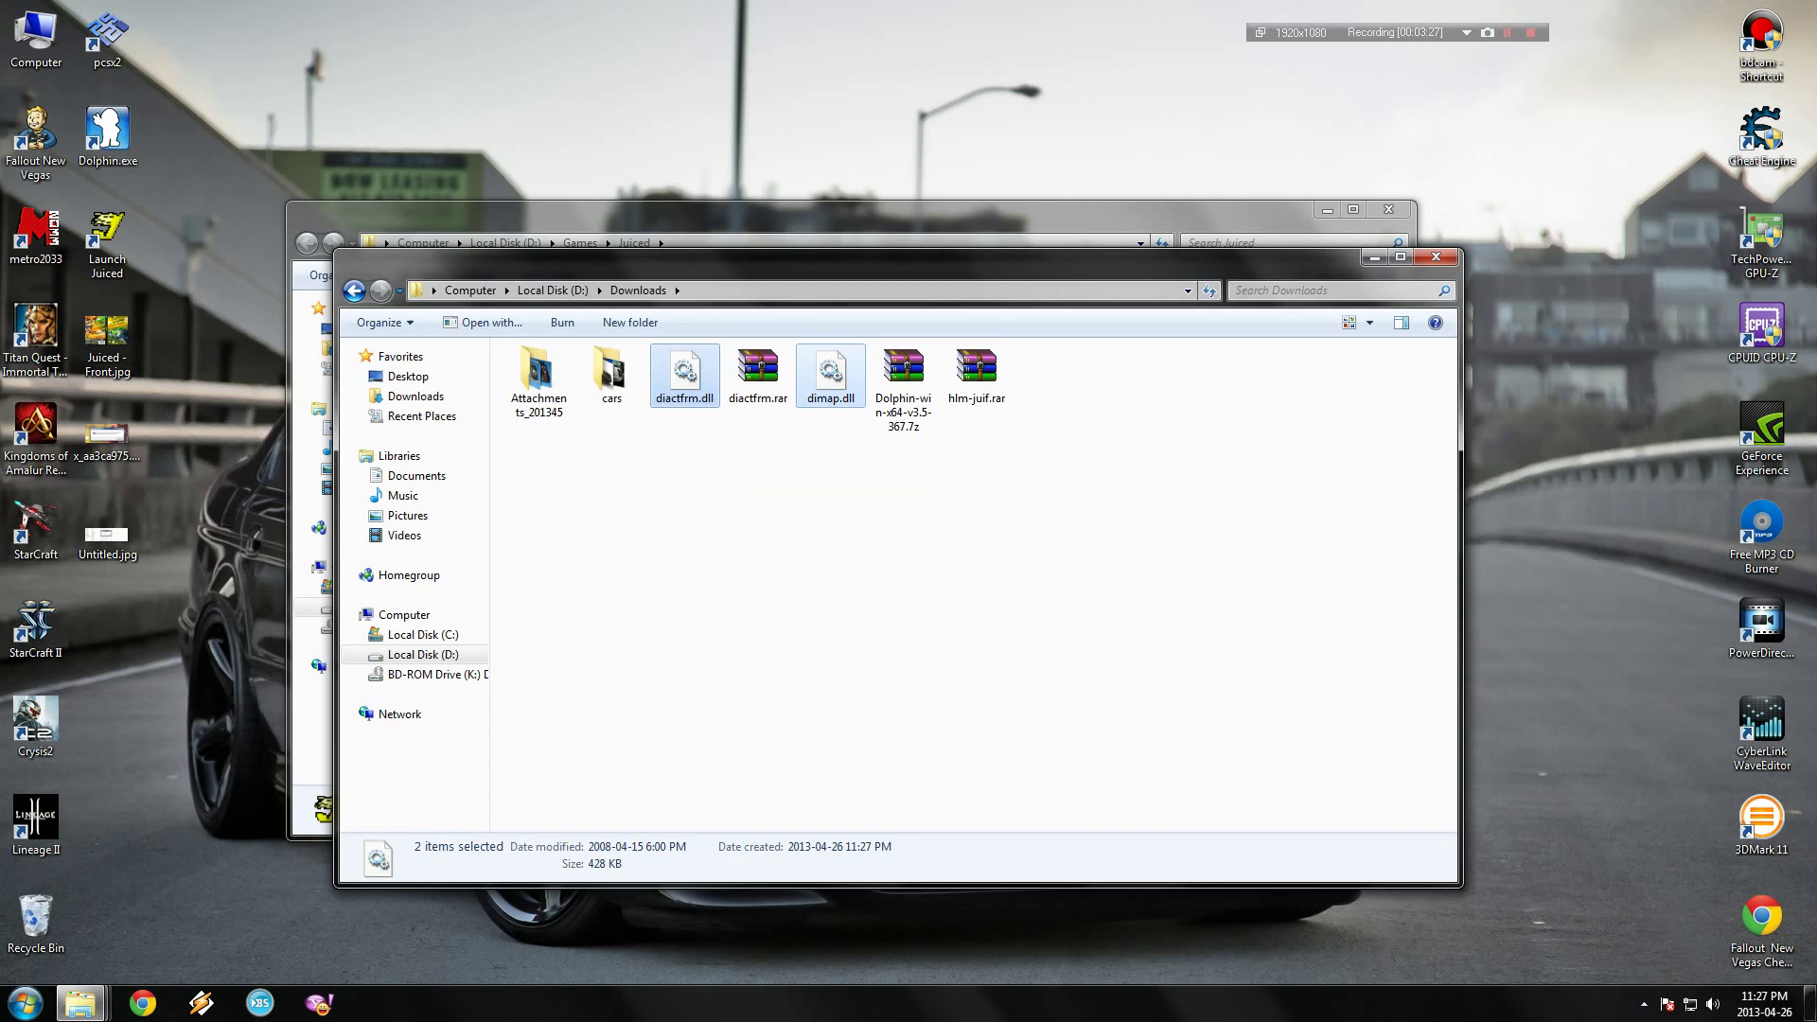
Switch to the Juiced game folder and select FixDInput.bat without pasting
{"action": "key", "text": "alt+Tab"}
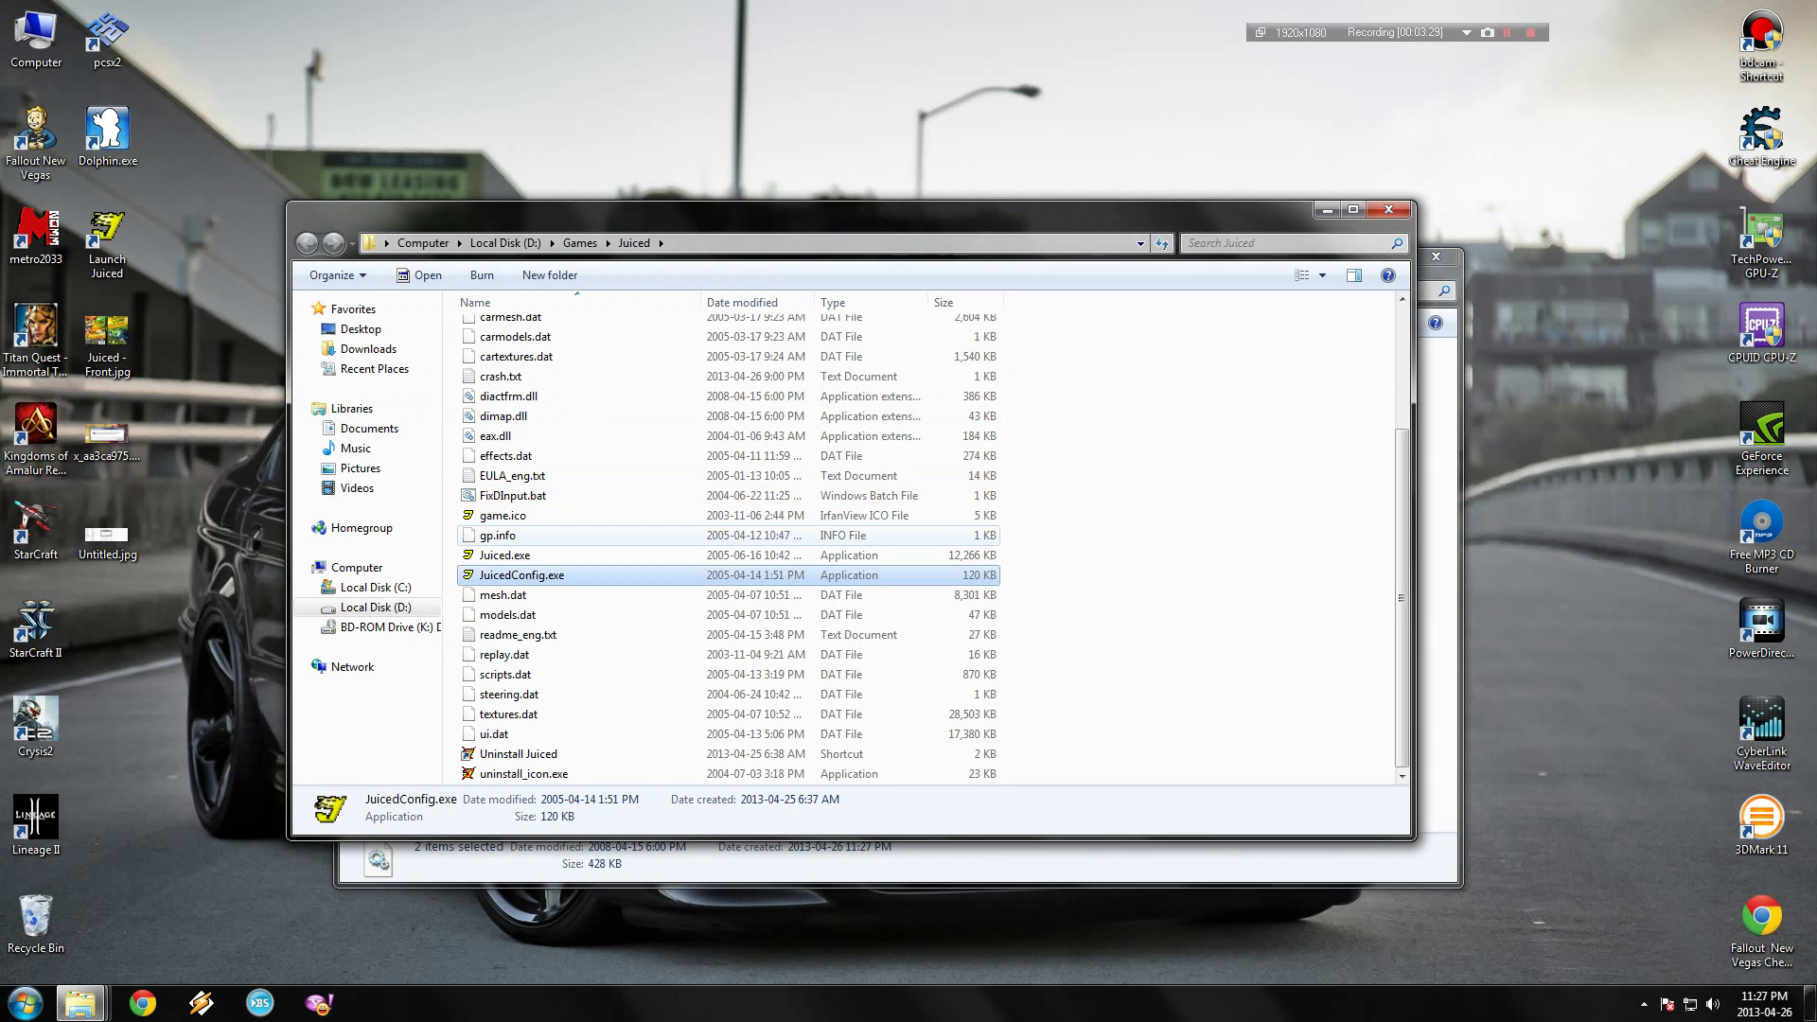
{"action": "right_click", "coordinate": [452, 427]}
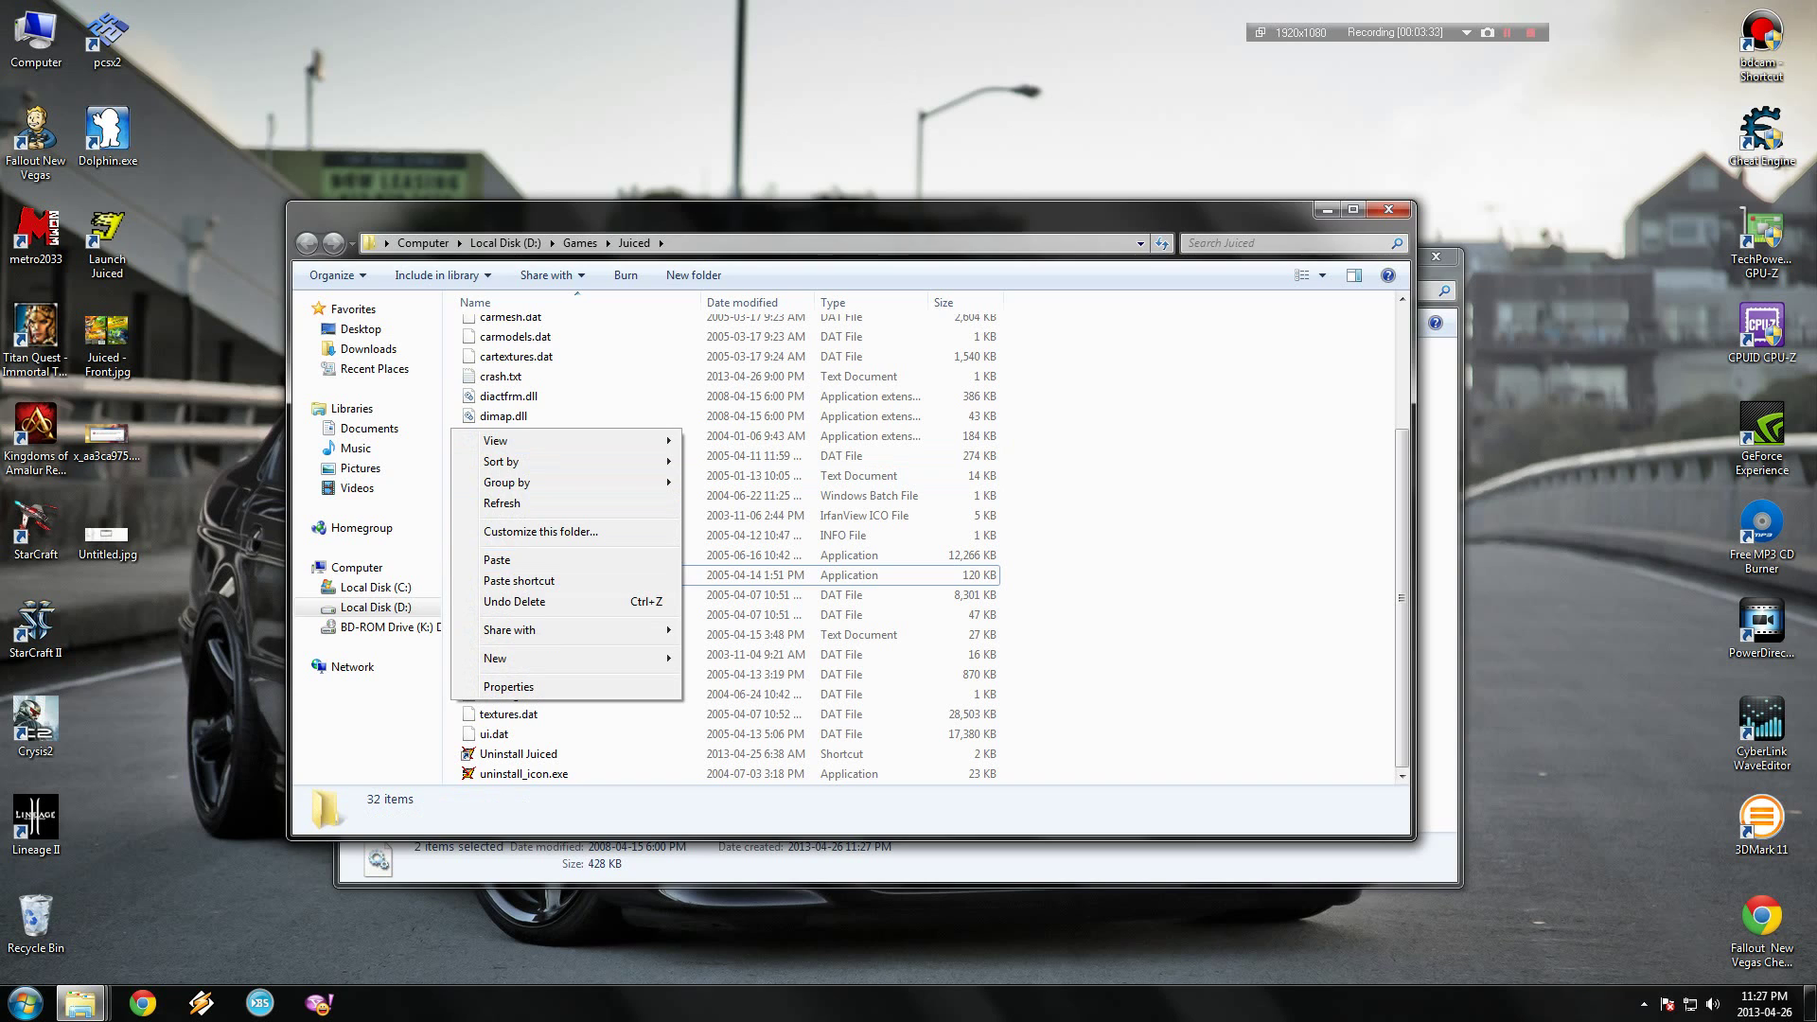
{"action": "key", "text": "Escape"}
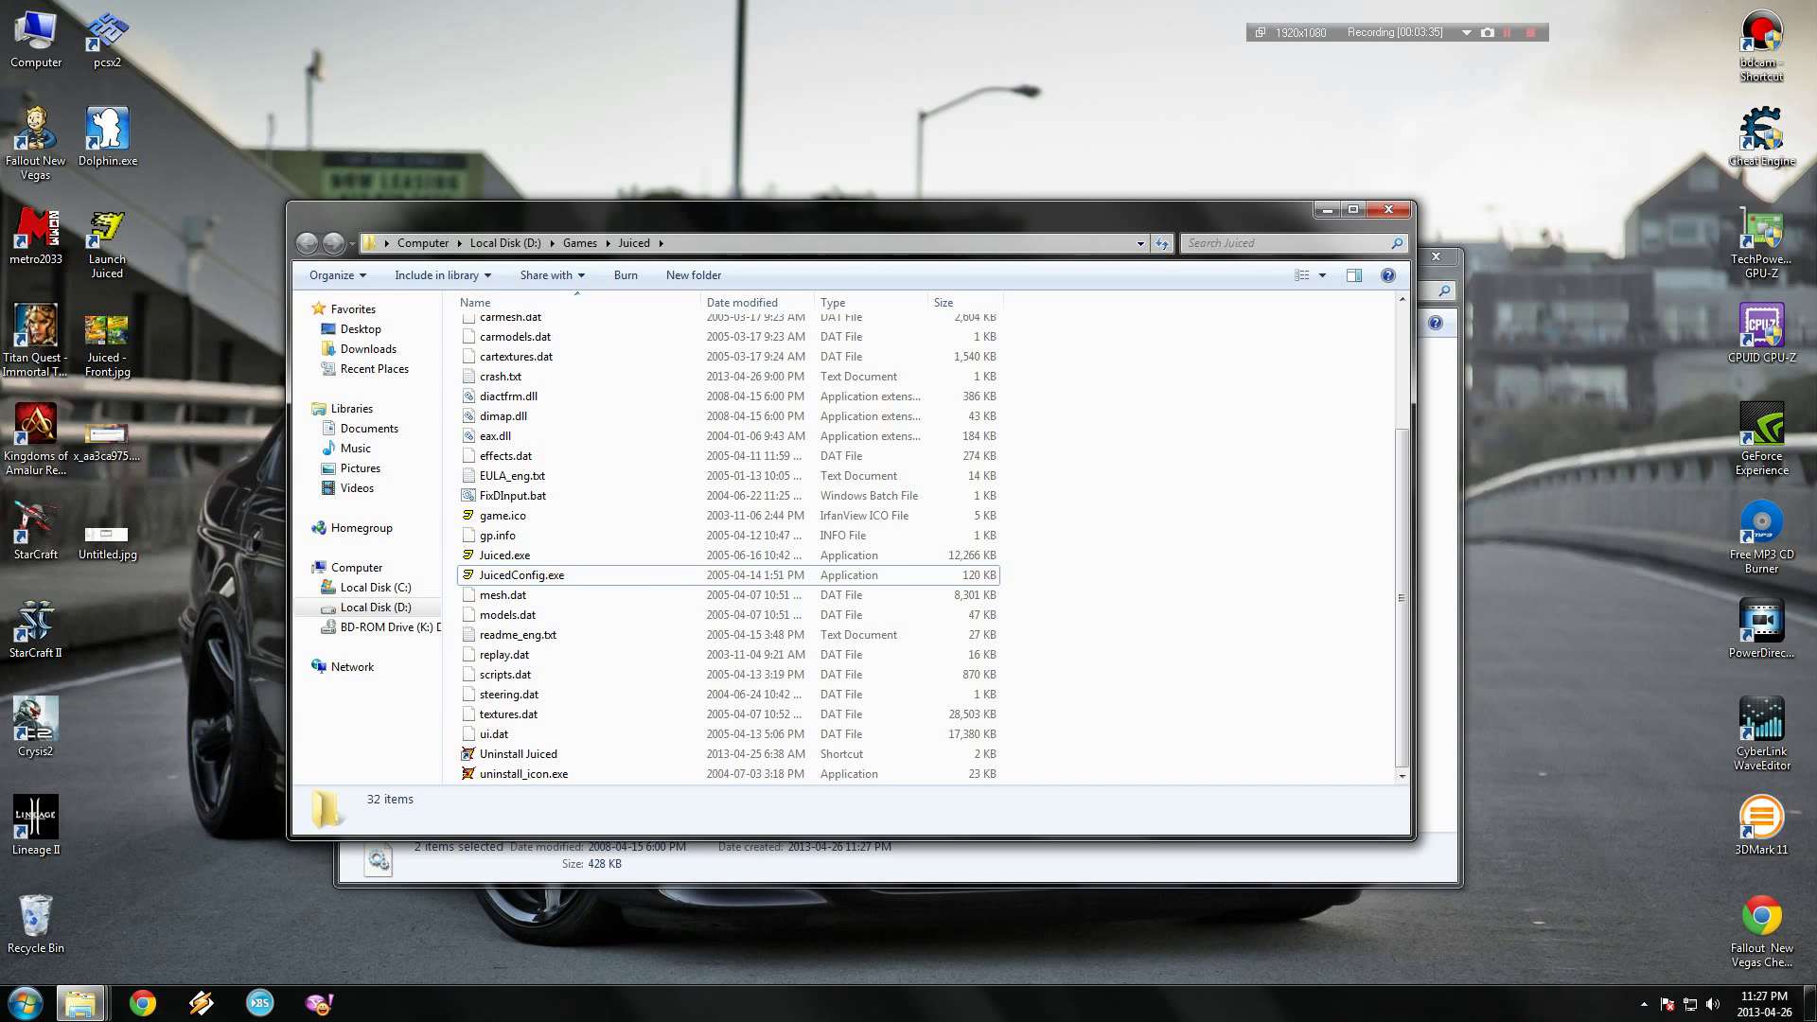
{"action": "scroll", "coordinate": [927, 549], "scroll_direction": "up", "scroll_amount": 1}
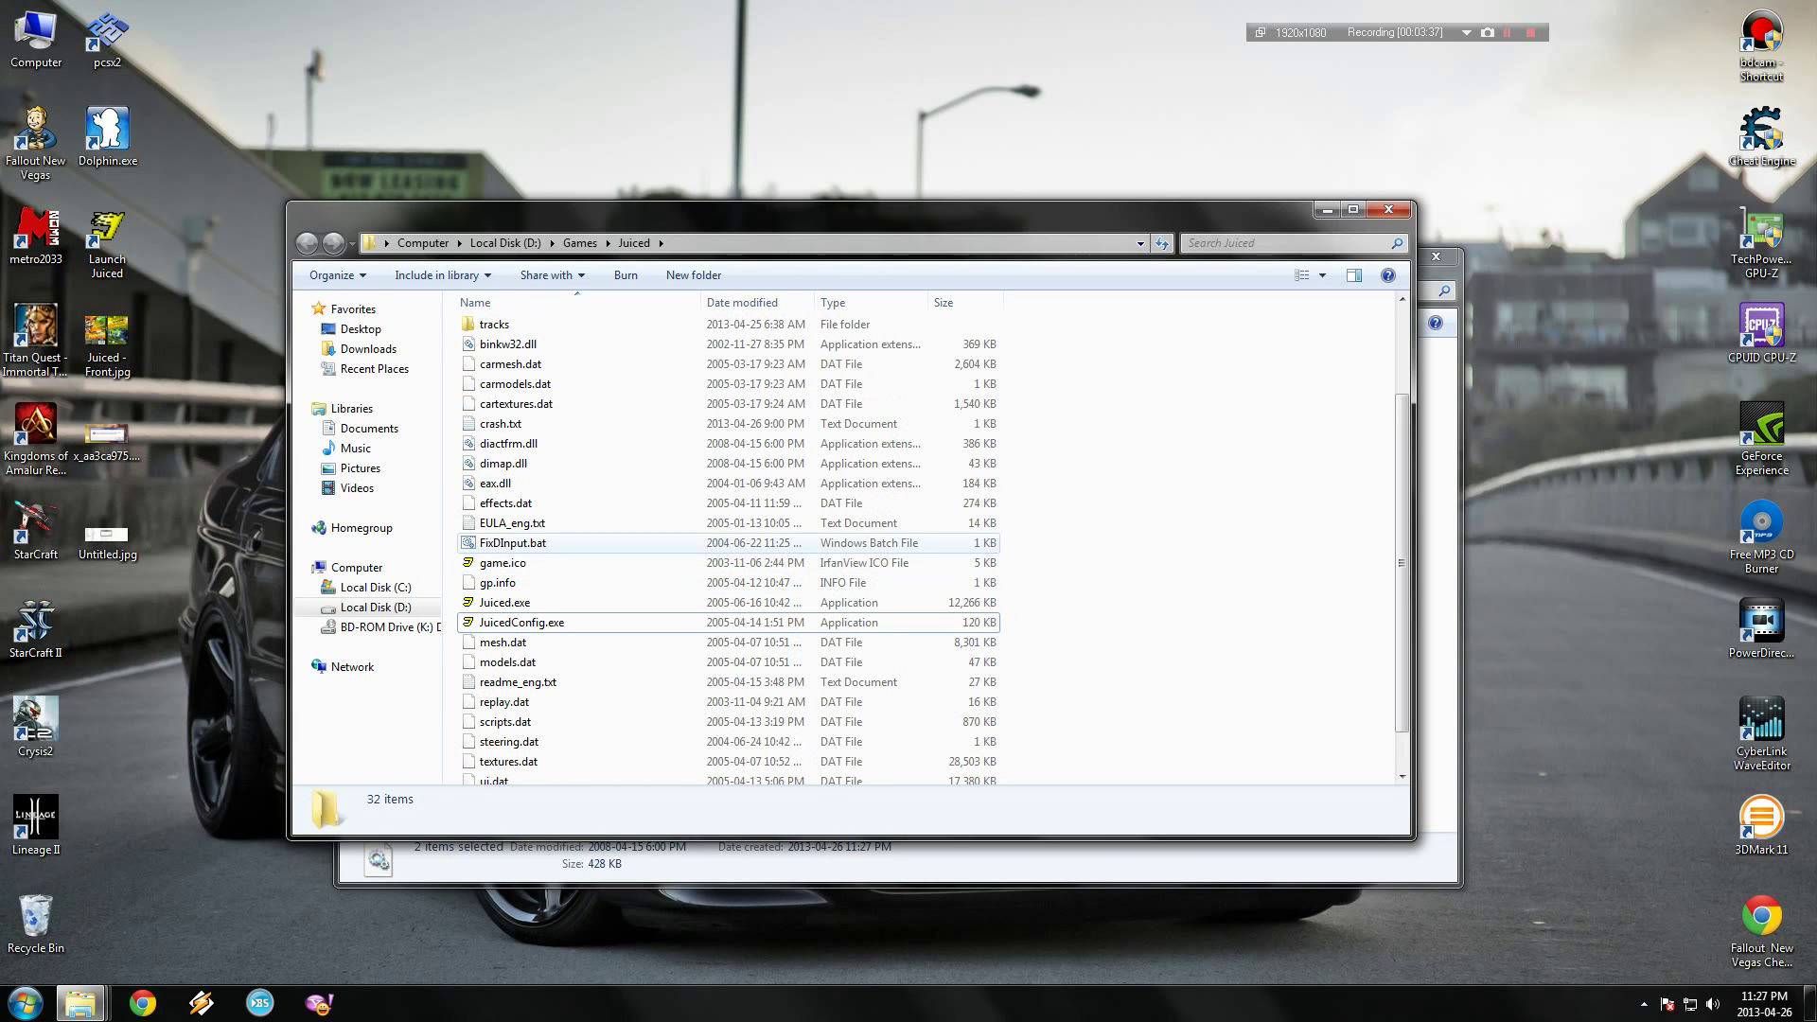
{"action": "left_click", "coordinate": [511, 542]}
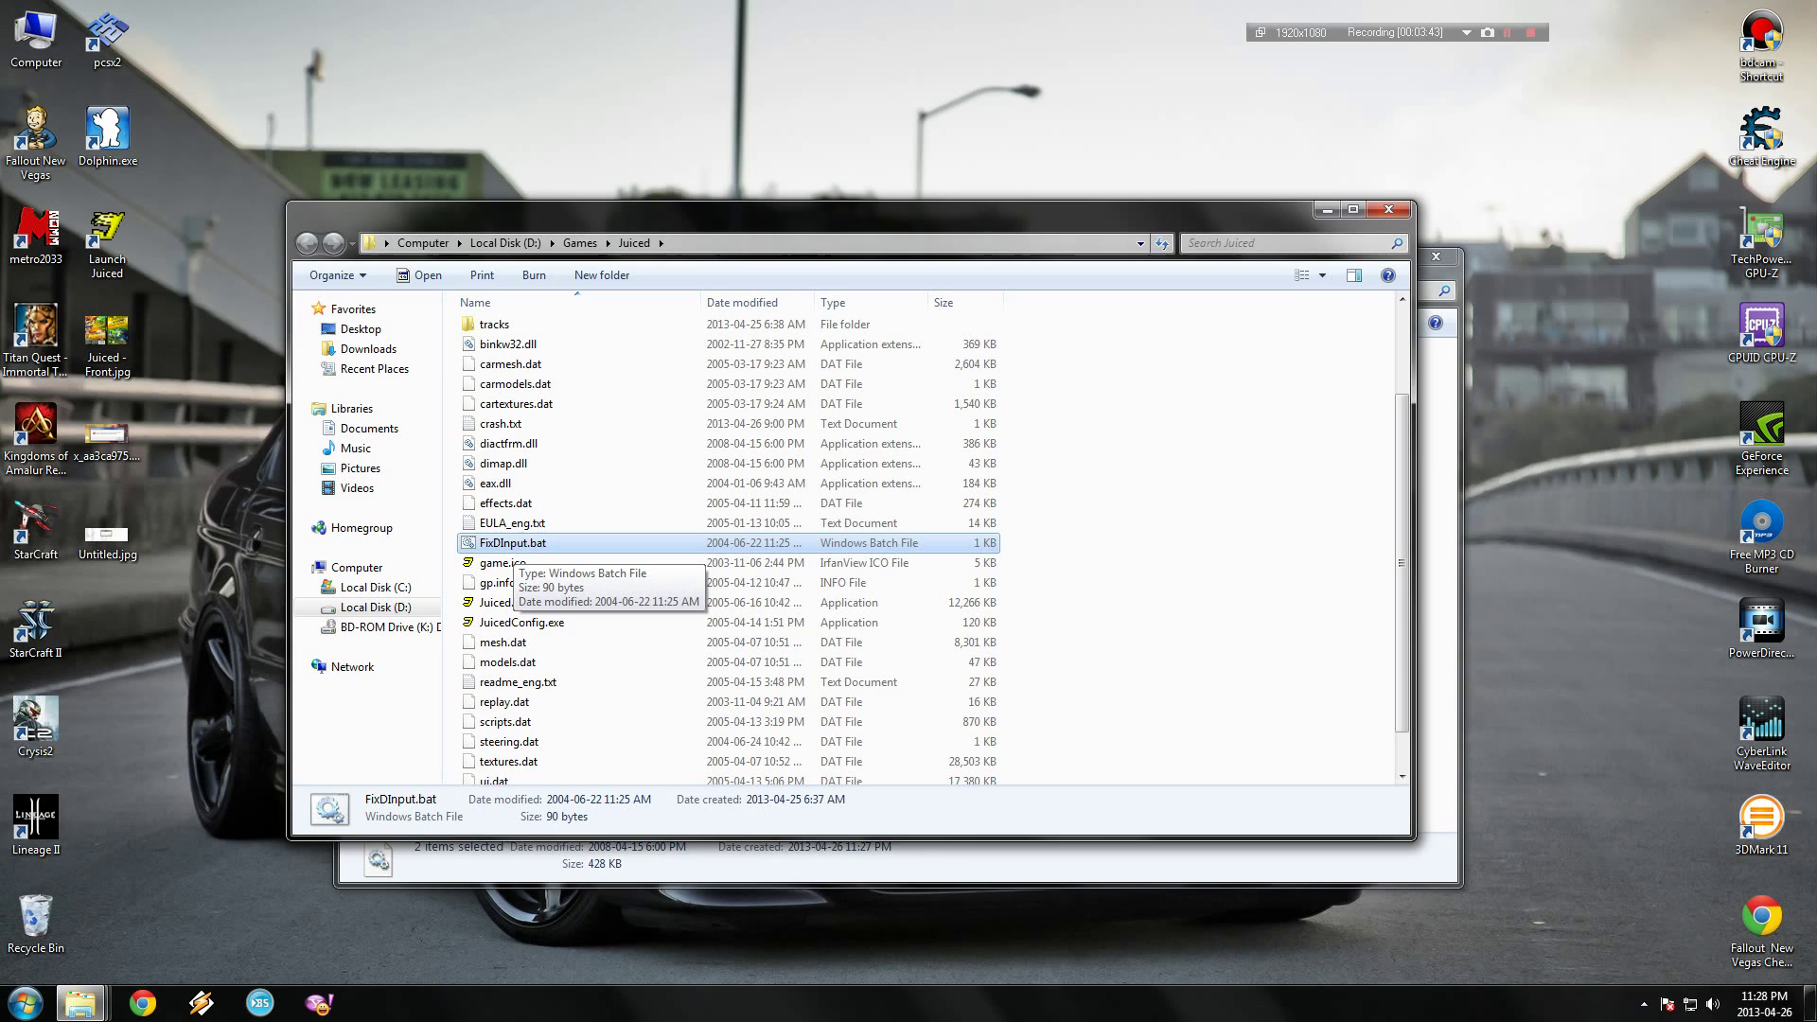
Run FixDInput.bat to apply the DirectInput patch and close its command window
{"action": "key", "text": "Return"}
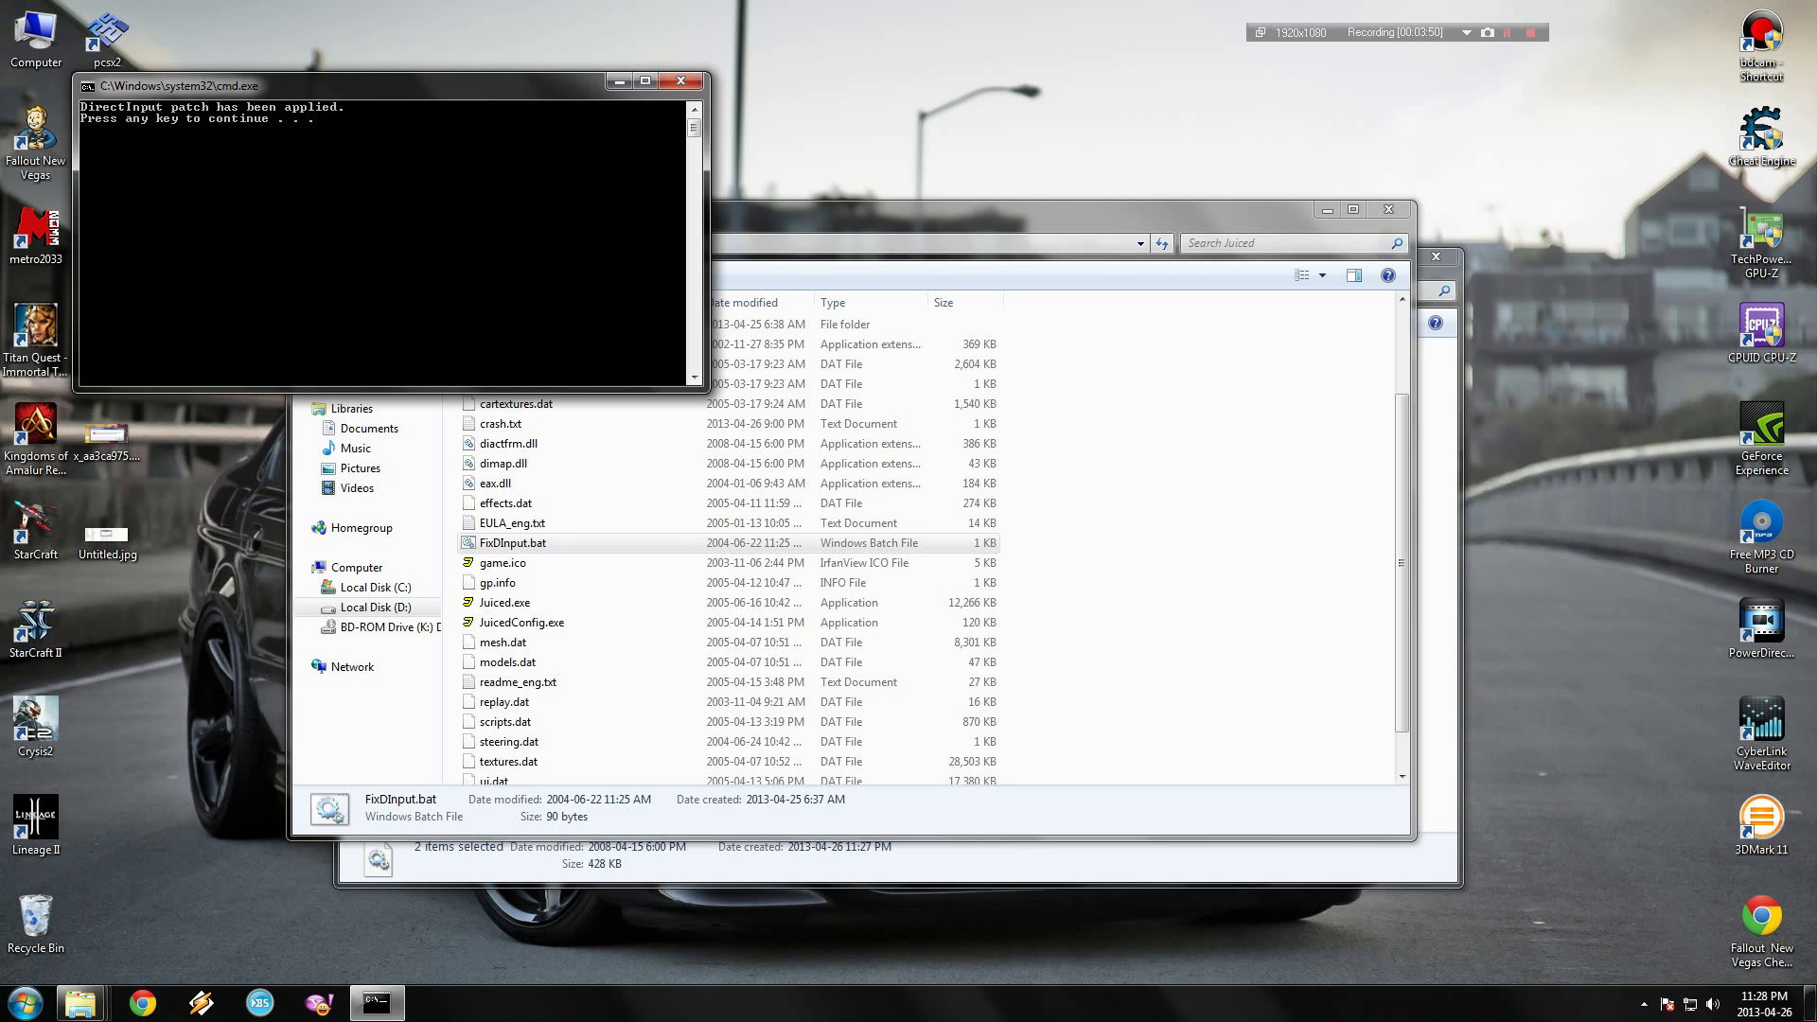
{"action": "key", "text": "Return"}
{"action": "left_click", "coordinate": [505, 502]}
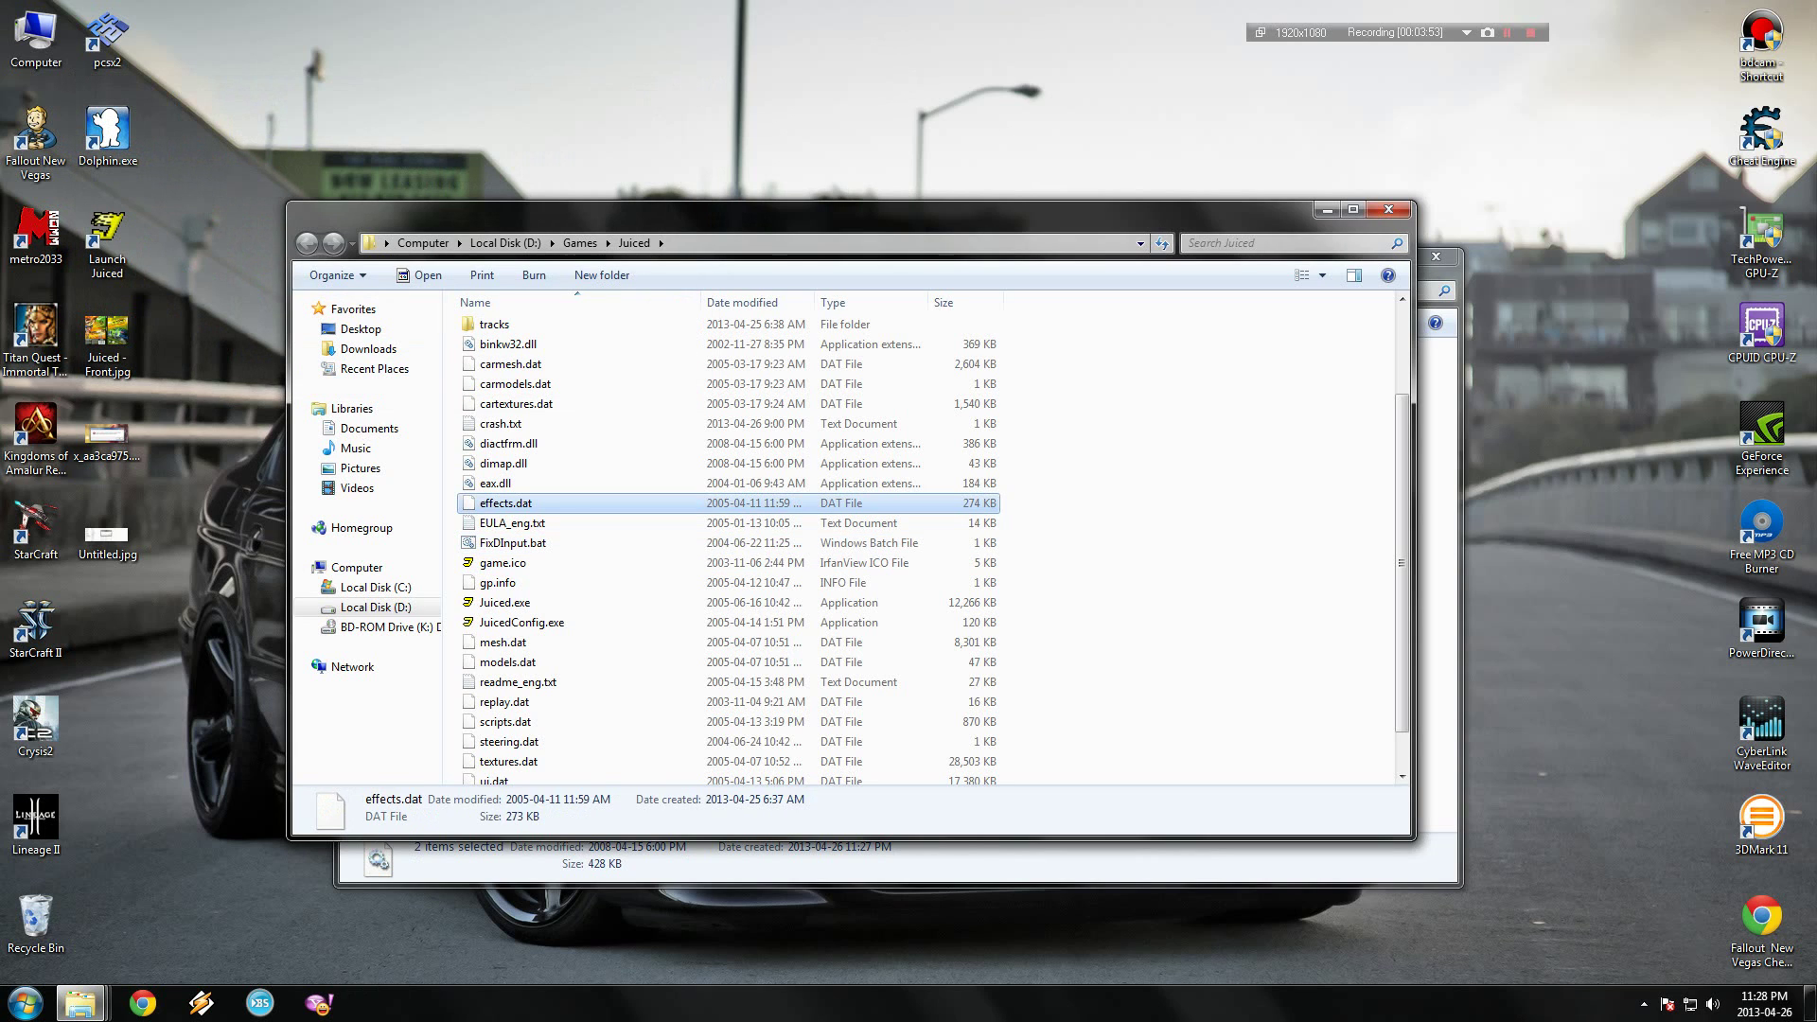
{"action": "left_click", "coordinate": [503, 641]}
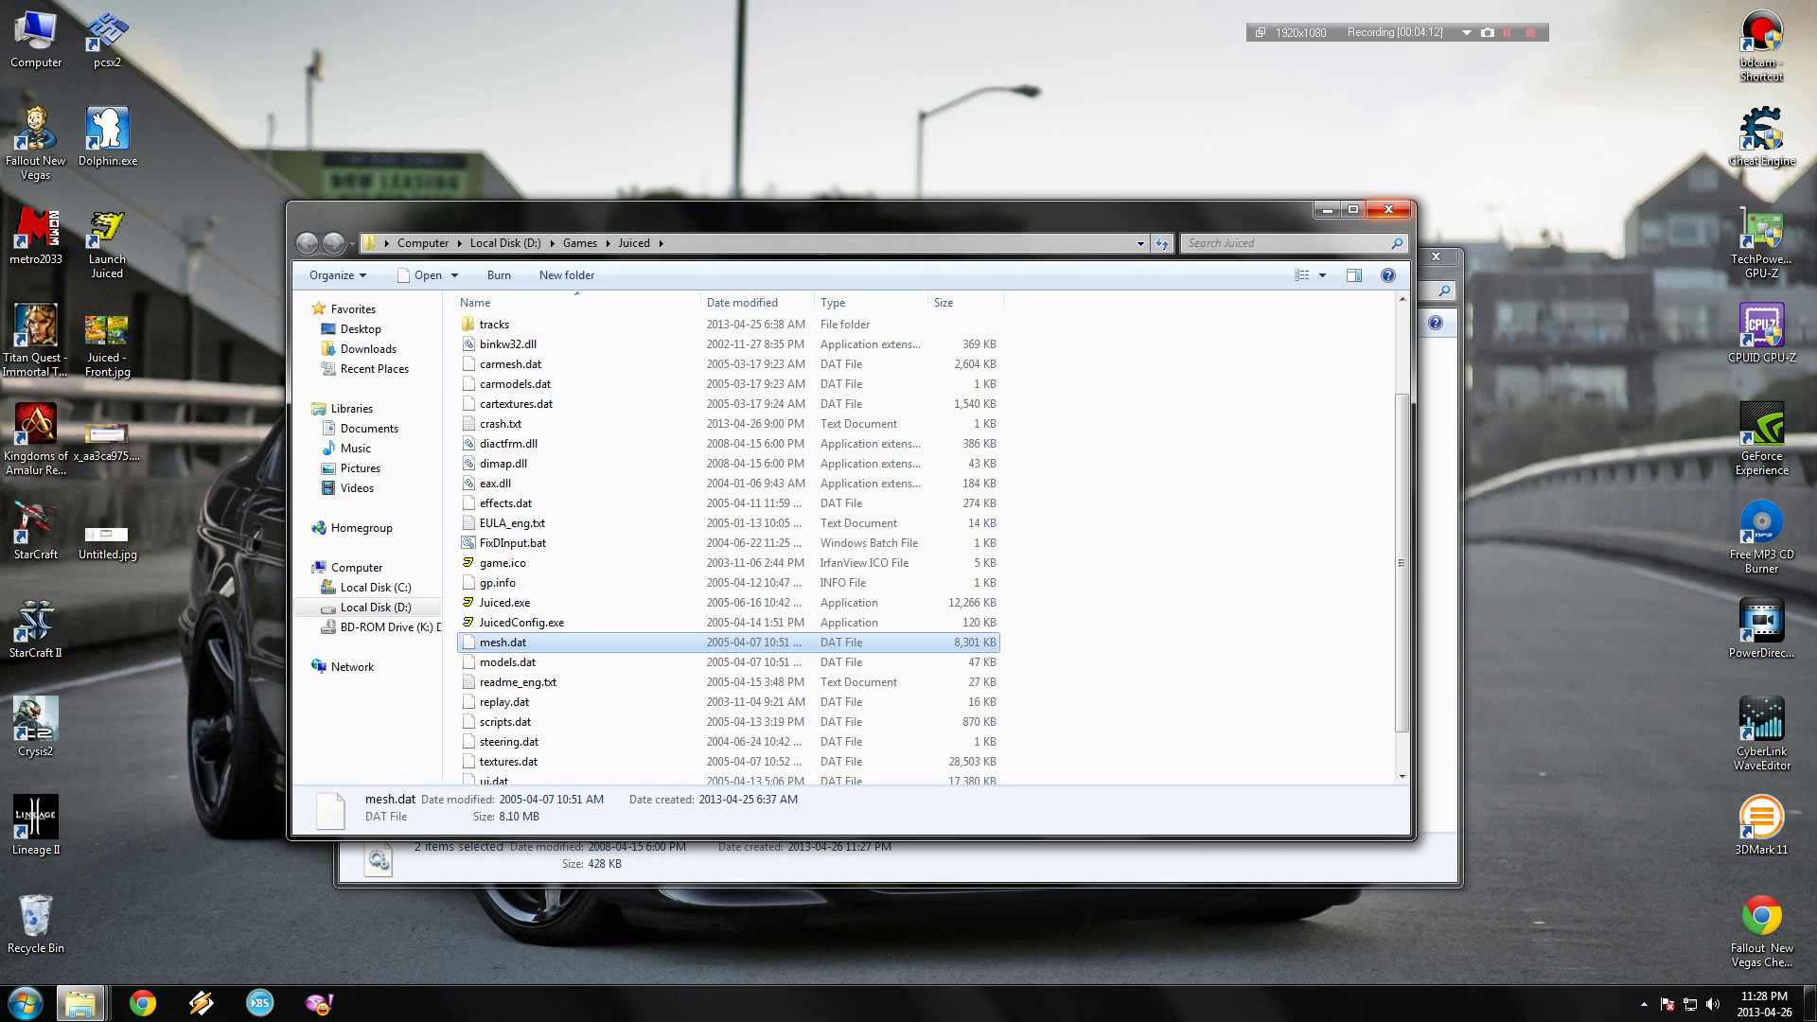
Close the Juiced and Downloads windows and open a fresh Computer window
{"action": "key", "text": "alt+F4"}
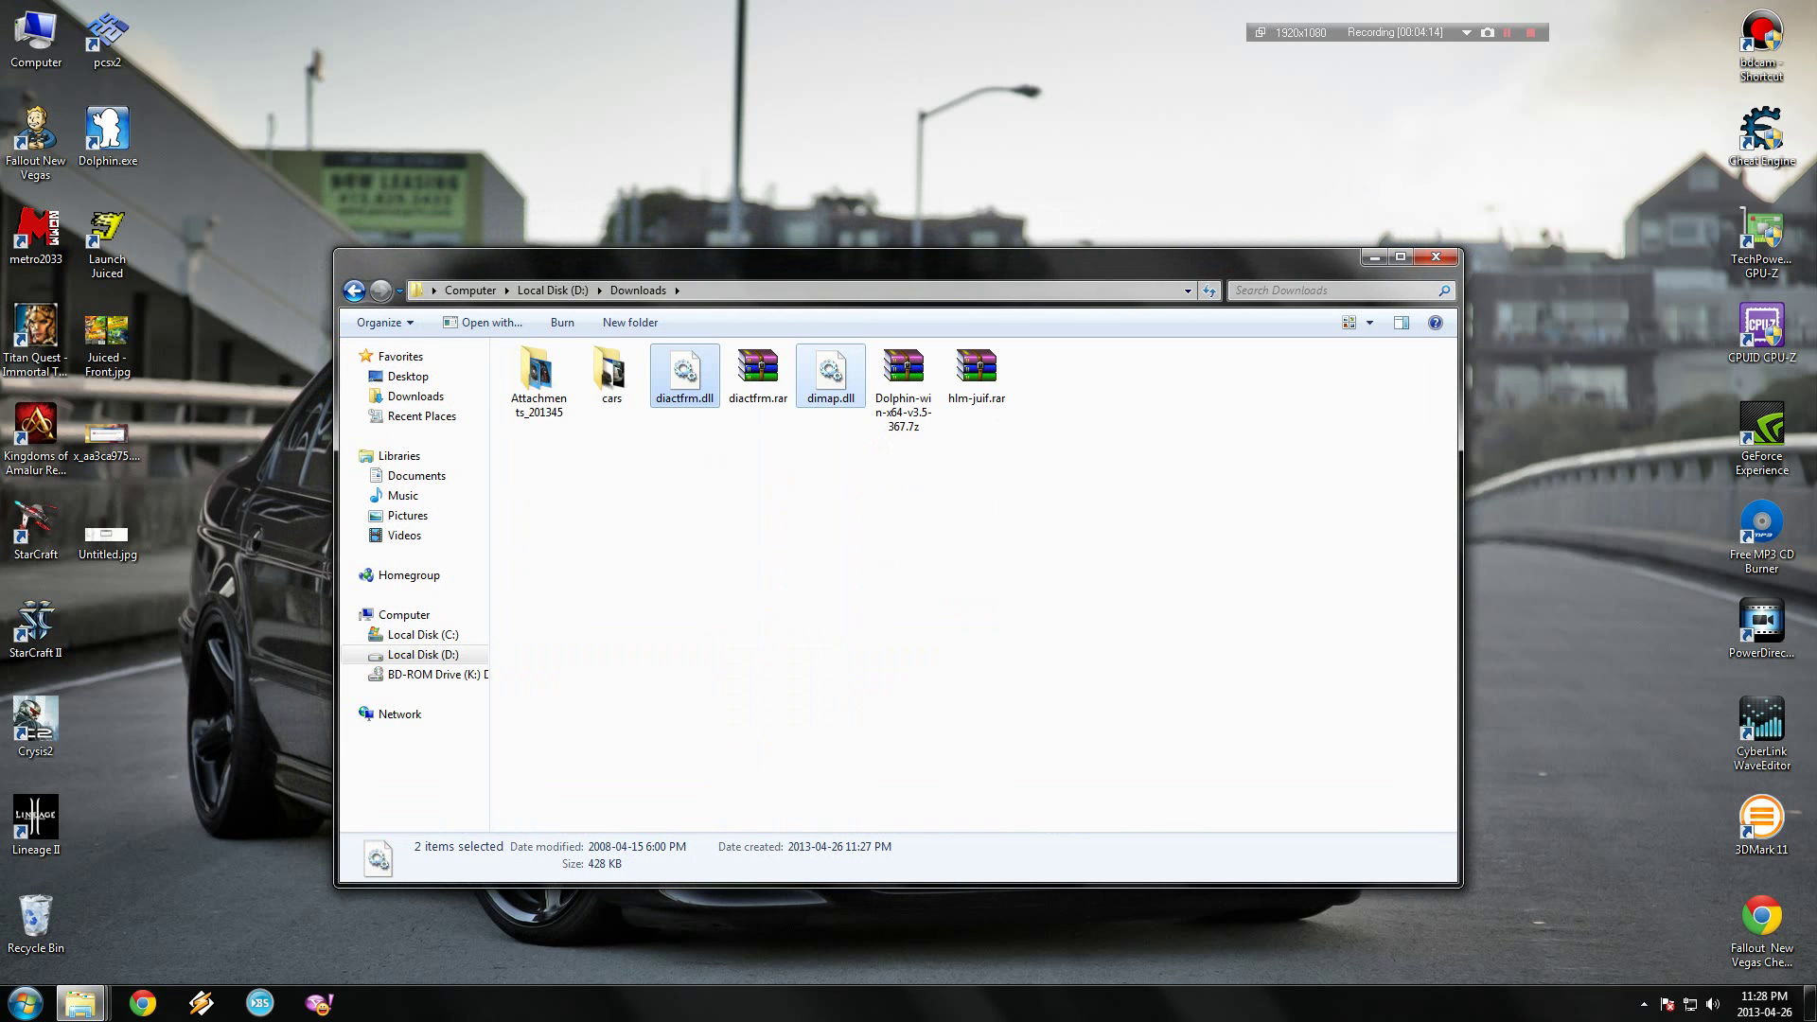
{"action": "key", "text": "alt+F4"}
{"action": "key", "text": "super+e"}
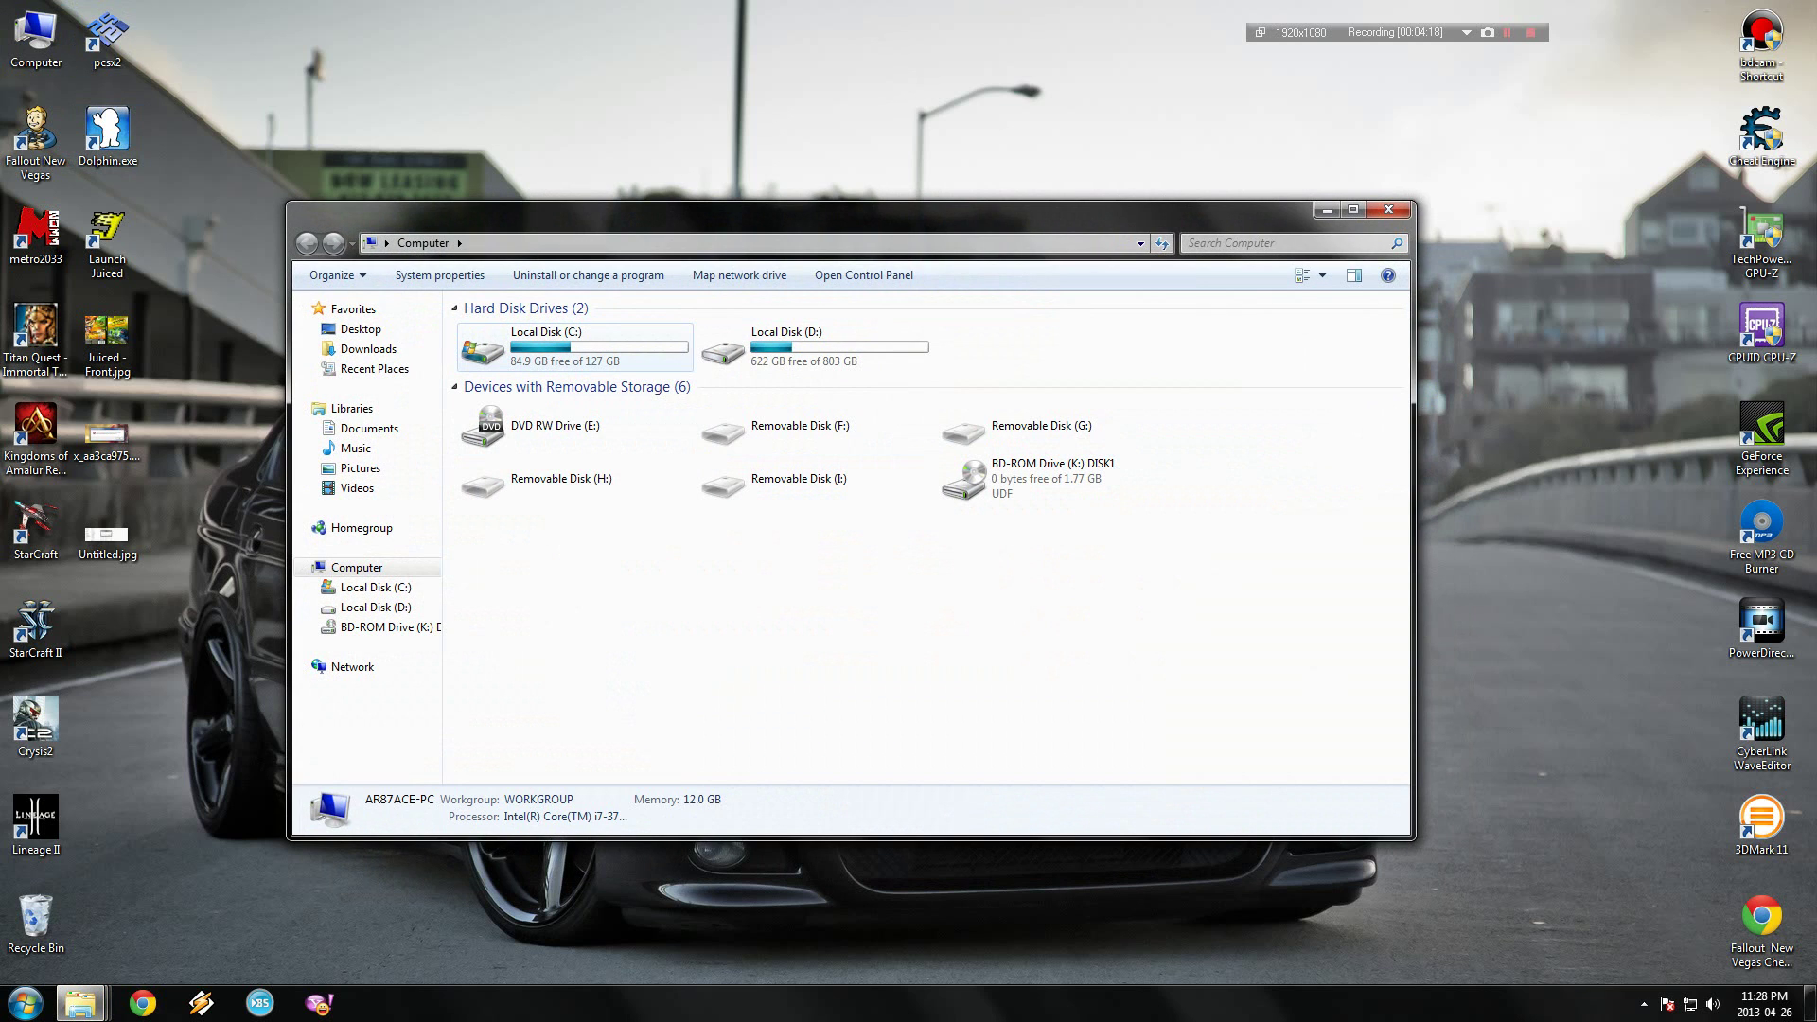
Navigate from Local Disk (C:) through Users, the profile and AppData\Roaming into THQ
{"action": "key", "text": "Return"}
{"action": "key", "text": "Down"}
{"action": "key", "text": "Down"}
{"action": "key", "text": "Down"}
{"action": "key", "text": "Down"}
{"action": "key", "text": "Down"}
{"action": "key", "text": "Down"}
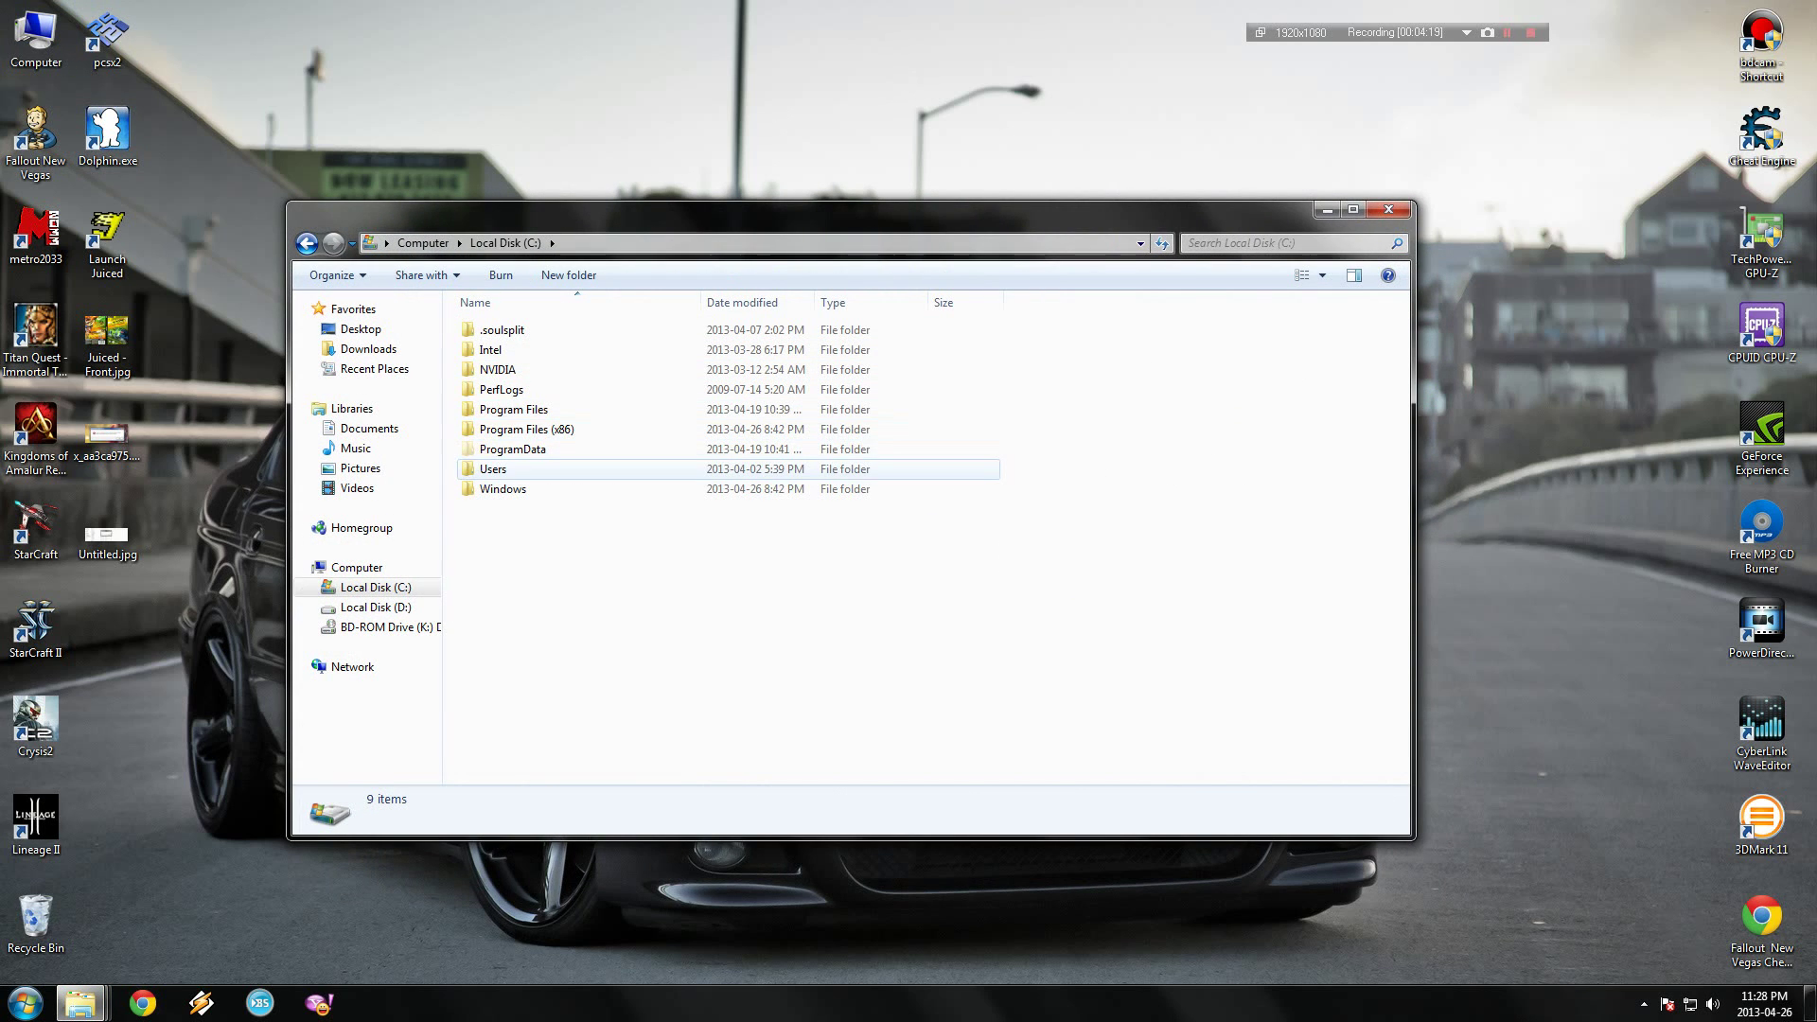
{"action": "key", "text": "Return"}
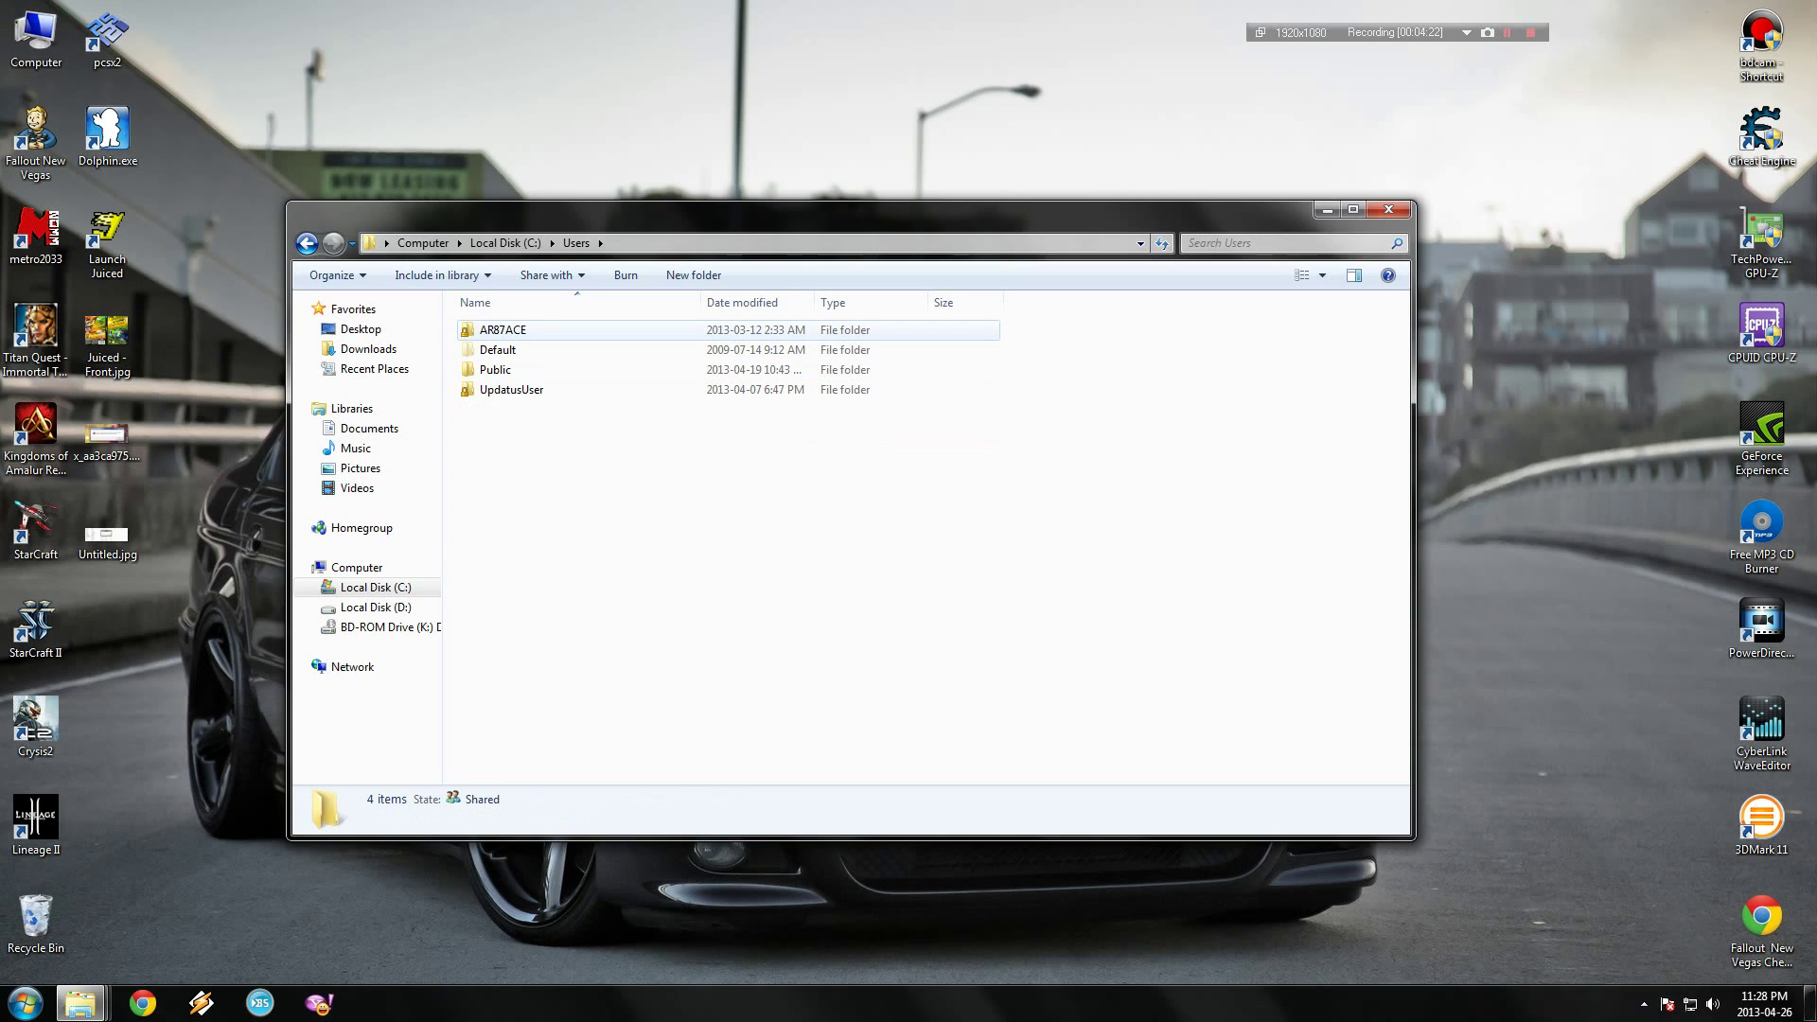
{"action": "key", "text": "Down"}
{"action": "key", "text": "Return"}
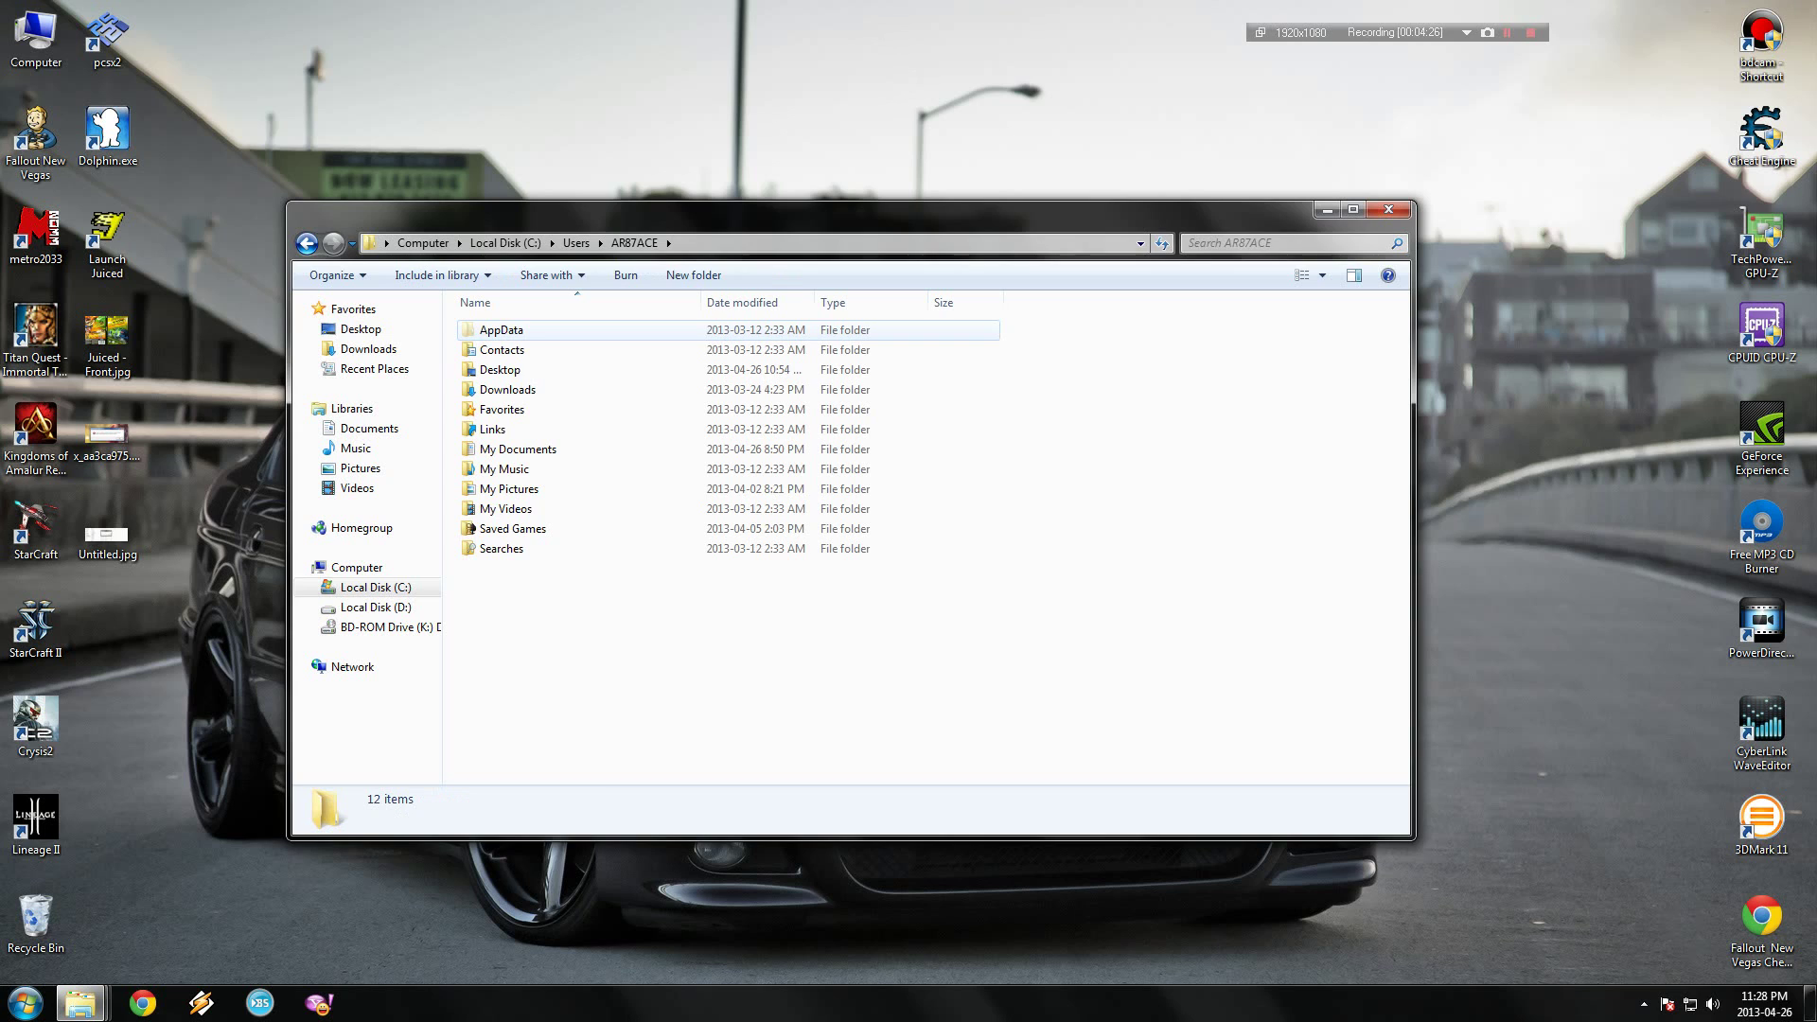
{"action": "key", "text": "Return"}
{"action": "key", "text": "Down"}
{"action": "key", "text": "Down"}
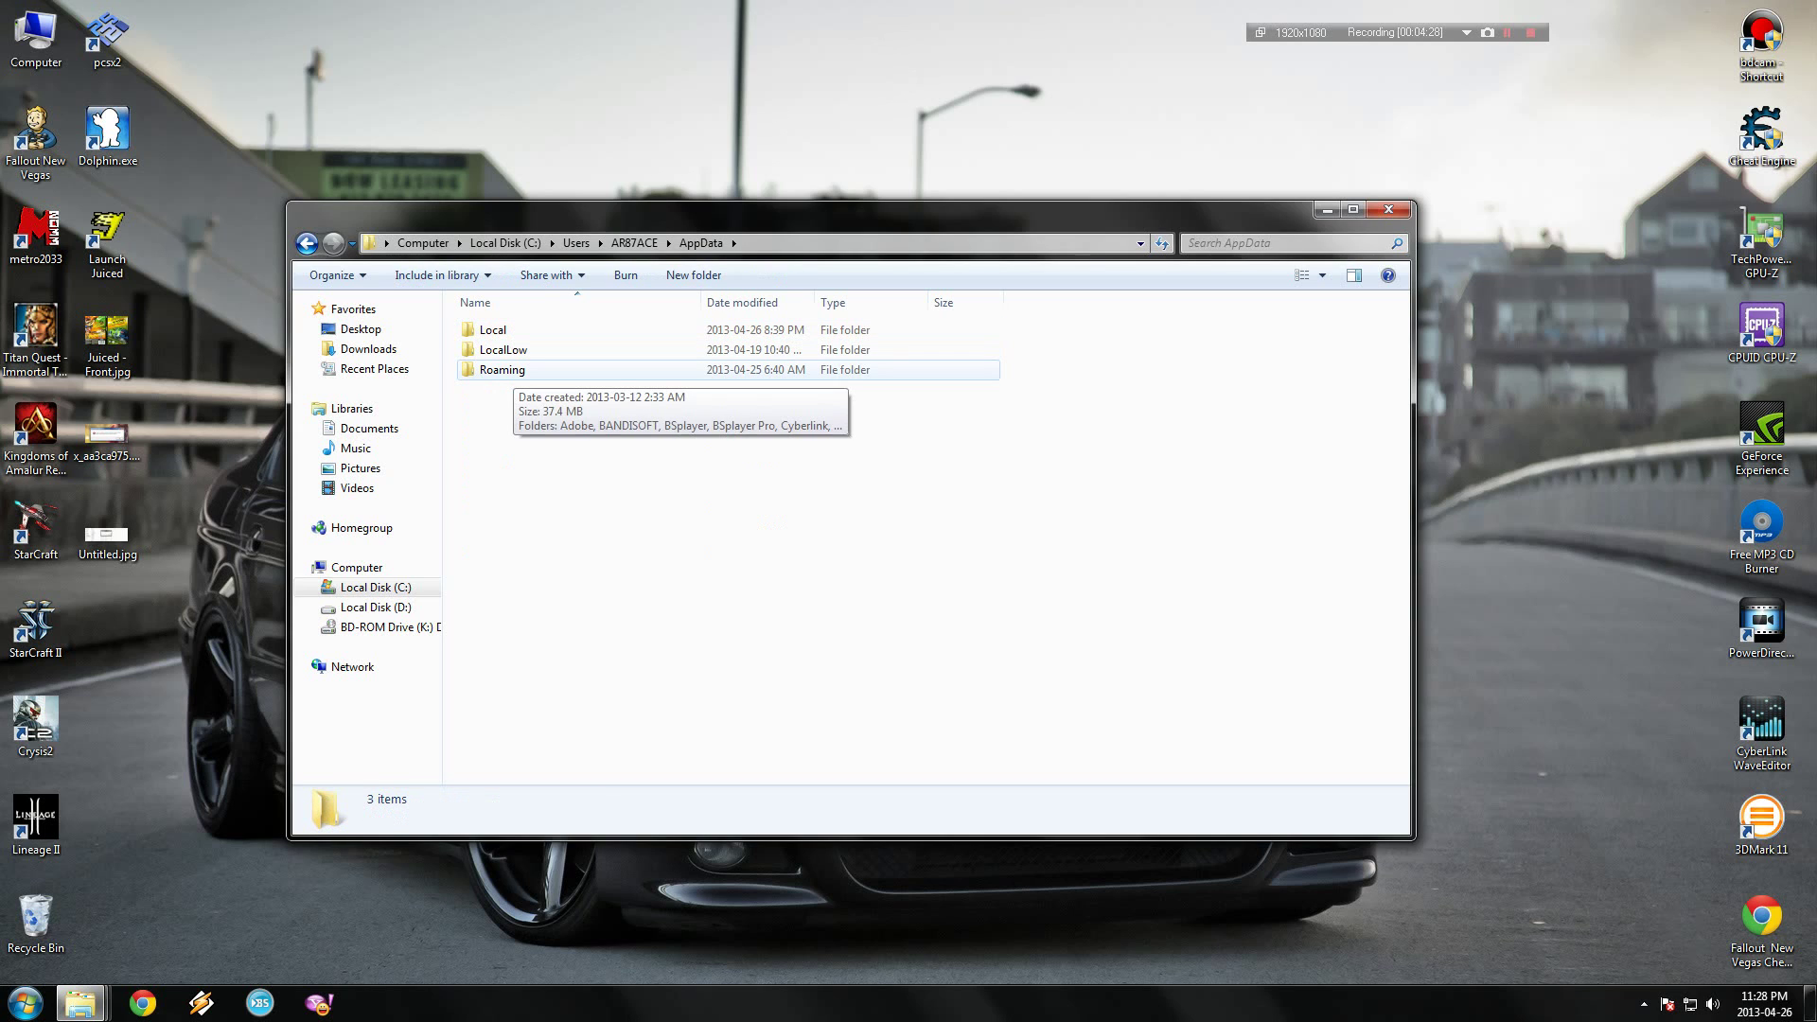
{"action": "key", "text": "Return"}
{"action": "key", "text": "Down"}
{"action": "key", "text": "Down"}
{"action": "key", "text": "Down"}
{"action": "key", "text": "Down"}
{"action": "key", "text": "Down"}
{"action": "key", "text": "Down"}
{"action": "key", "text": "Down"}
{"action": "key", "text": "Down"}
{"action": "key", "text": "Down"}
{"action": "key", "text": "Down"}
{"action": "key", "text": "Down"}
{"action": "key", "text": "Down"}
{"action": "key", "text": "Down"}
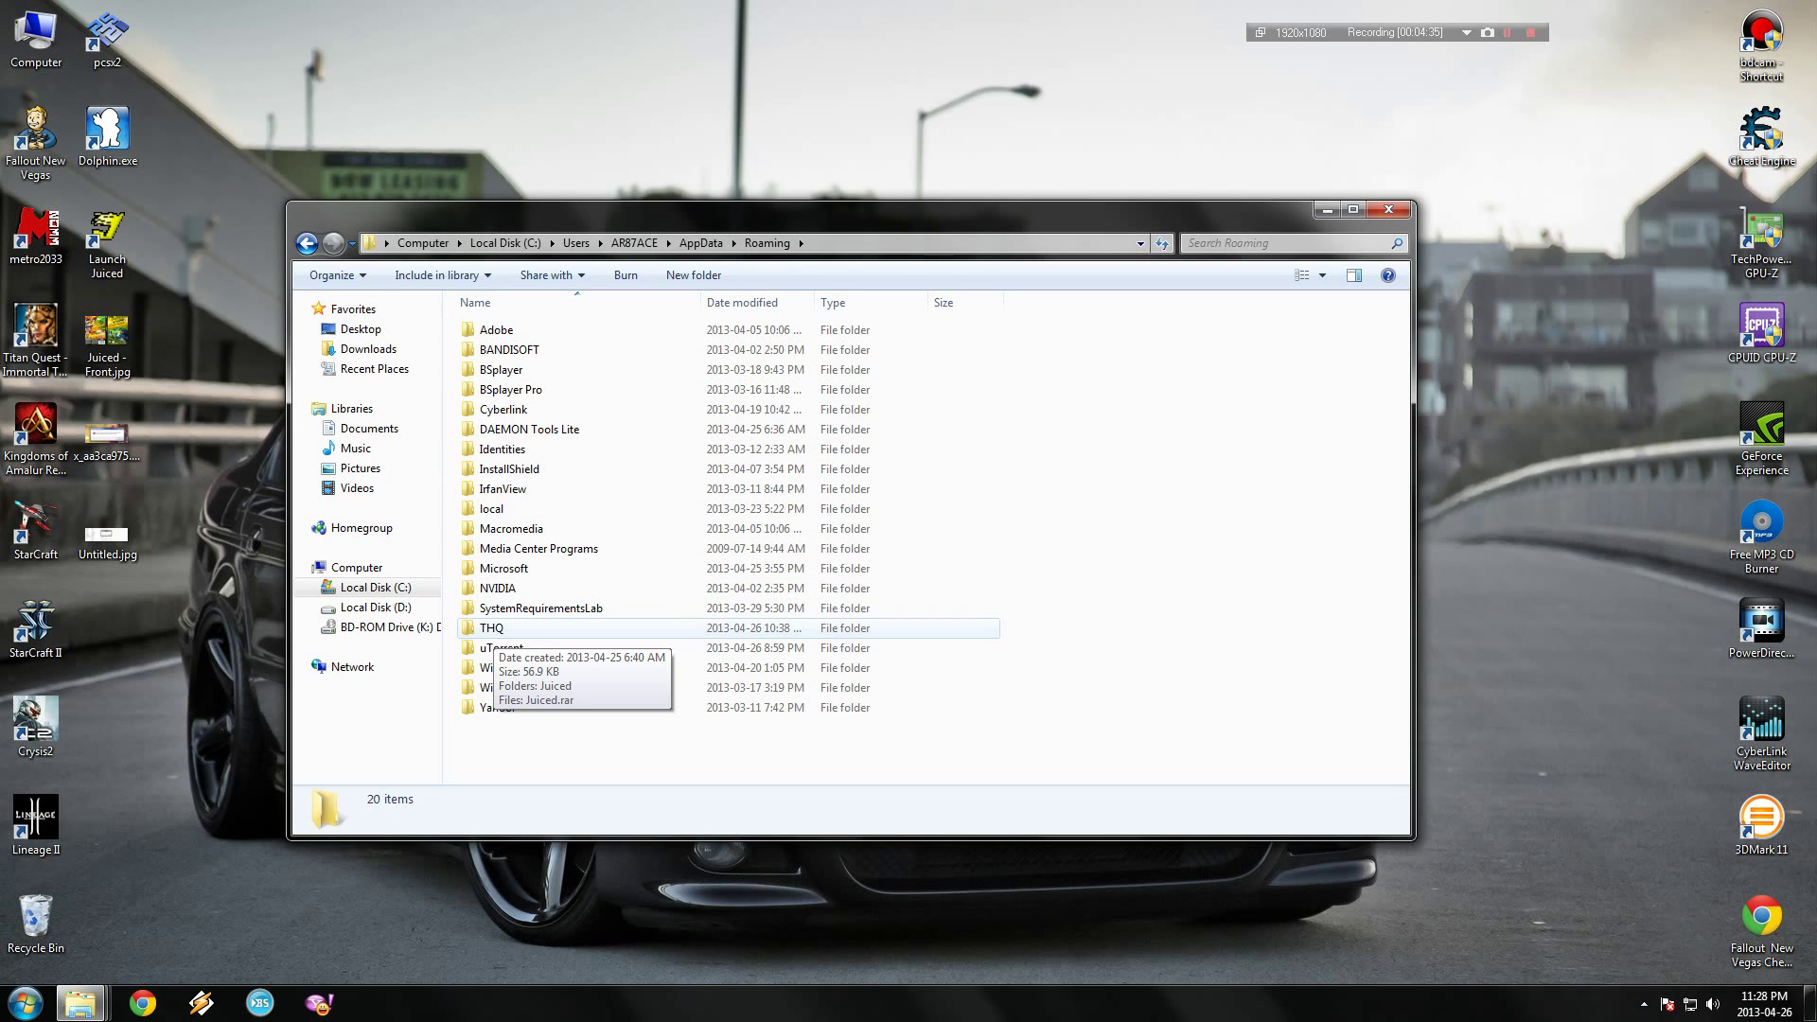
{"action": "key", "text": "Return"}
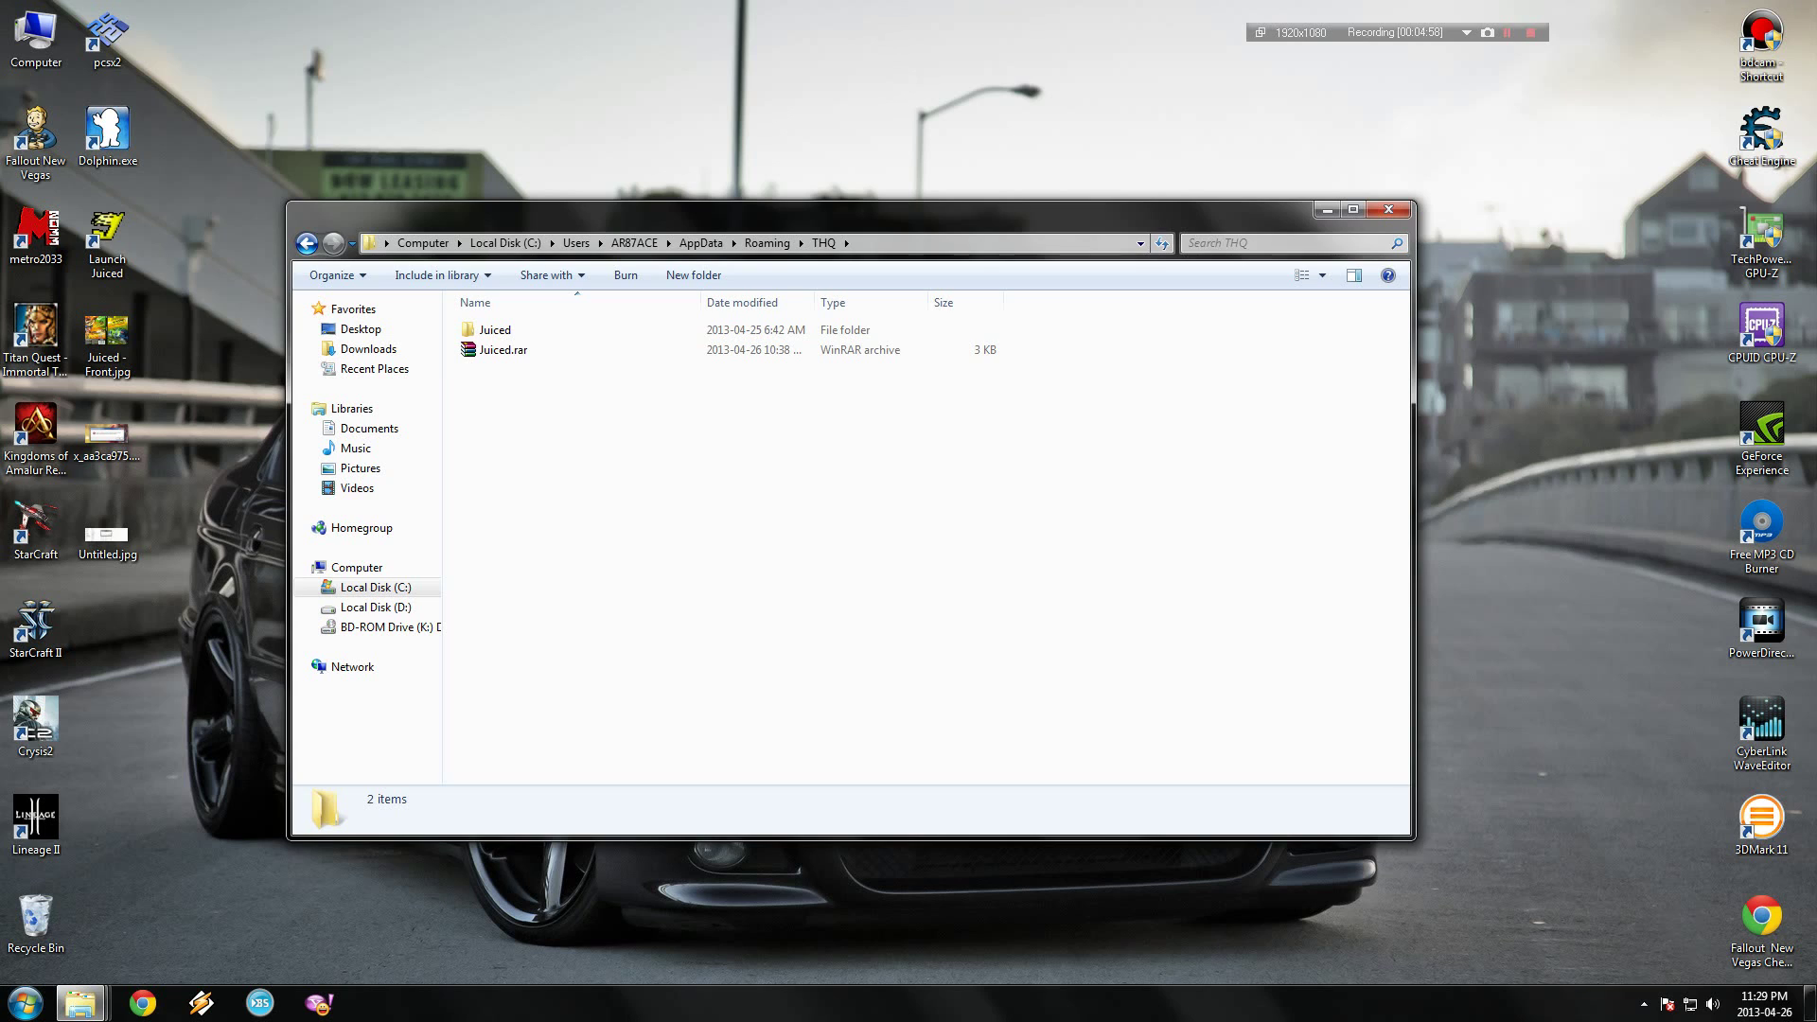
Archive the Juiced save folder as Juiced.rar with WinRAR's Add to "Juiced.rar" entry
{"action": "left_click", "coordinate": [494, 329]}
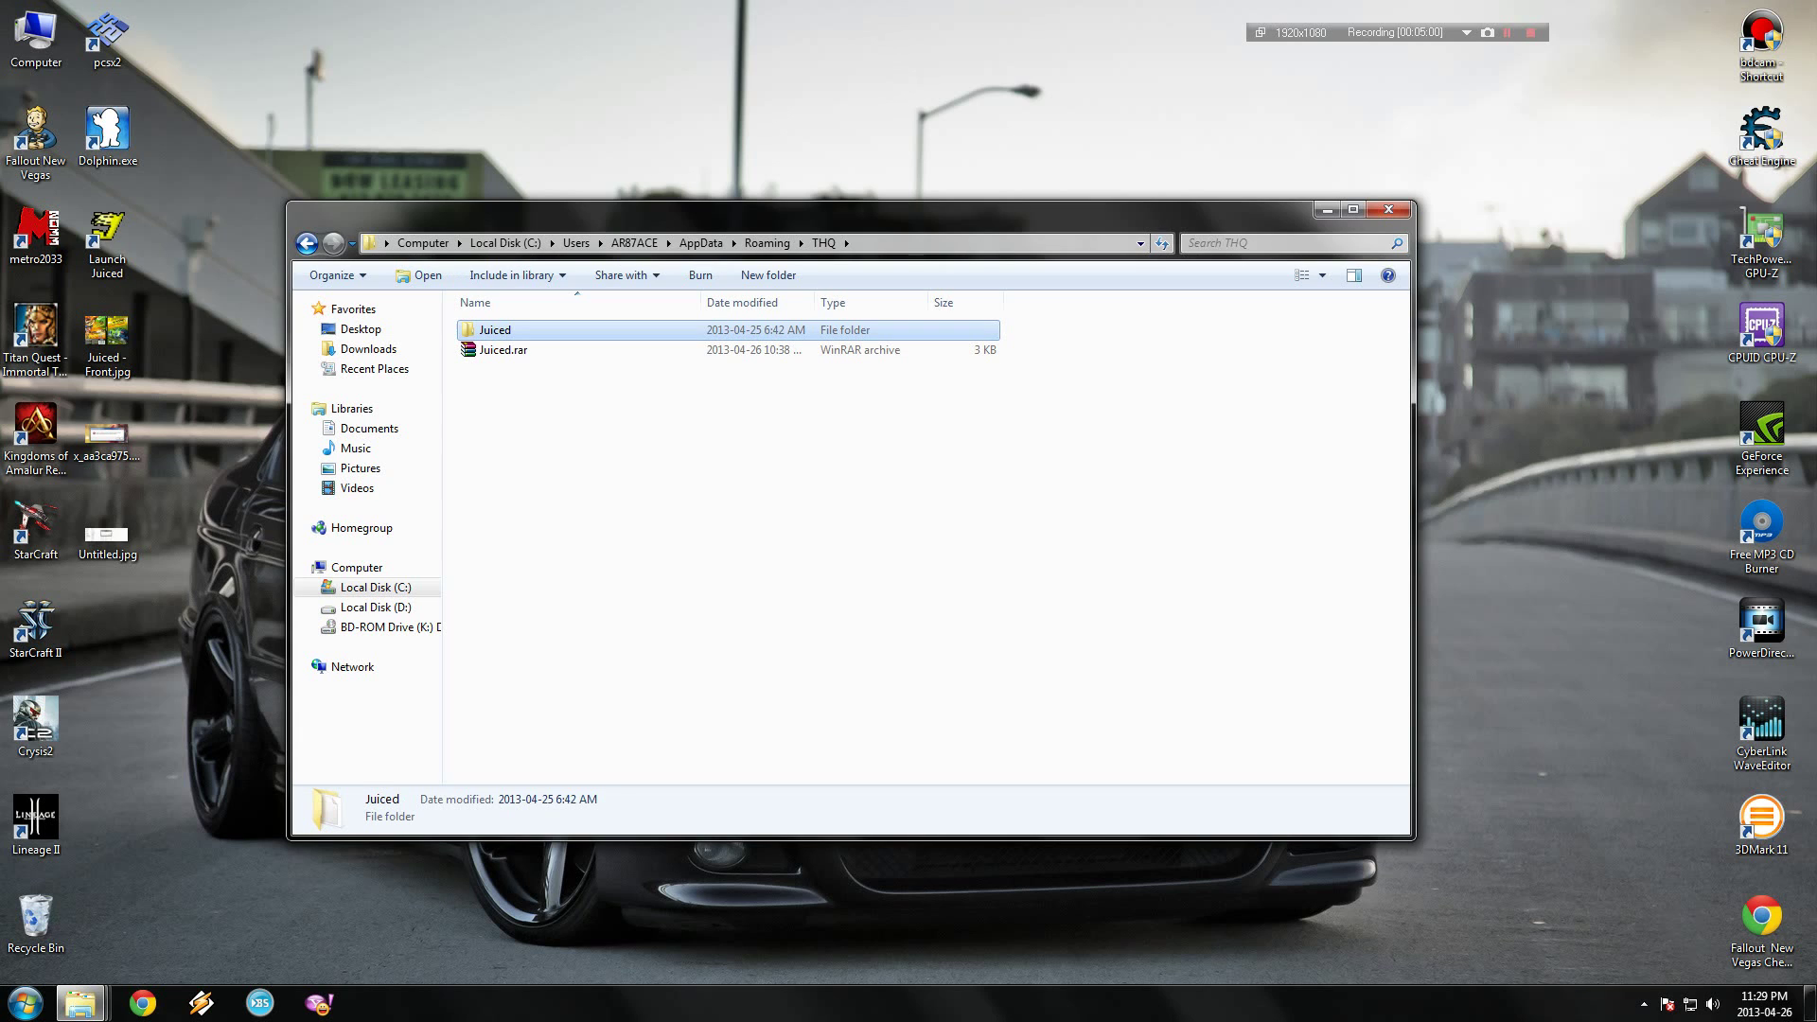
{"action": "right_click", "coordinate": [492, 331]}
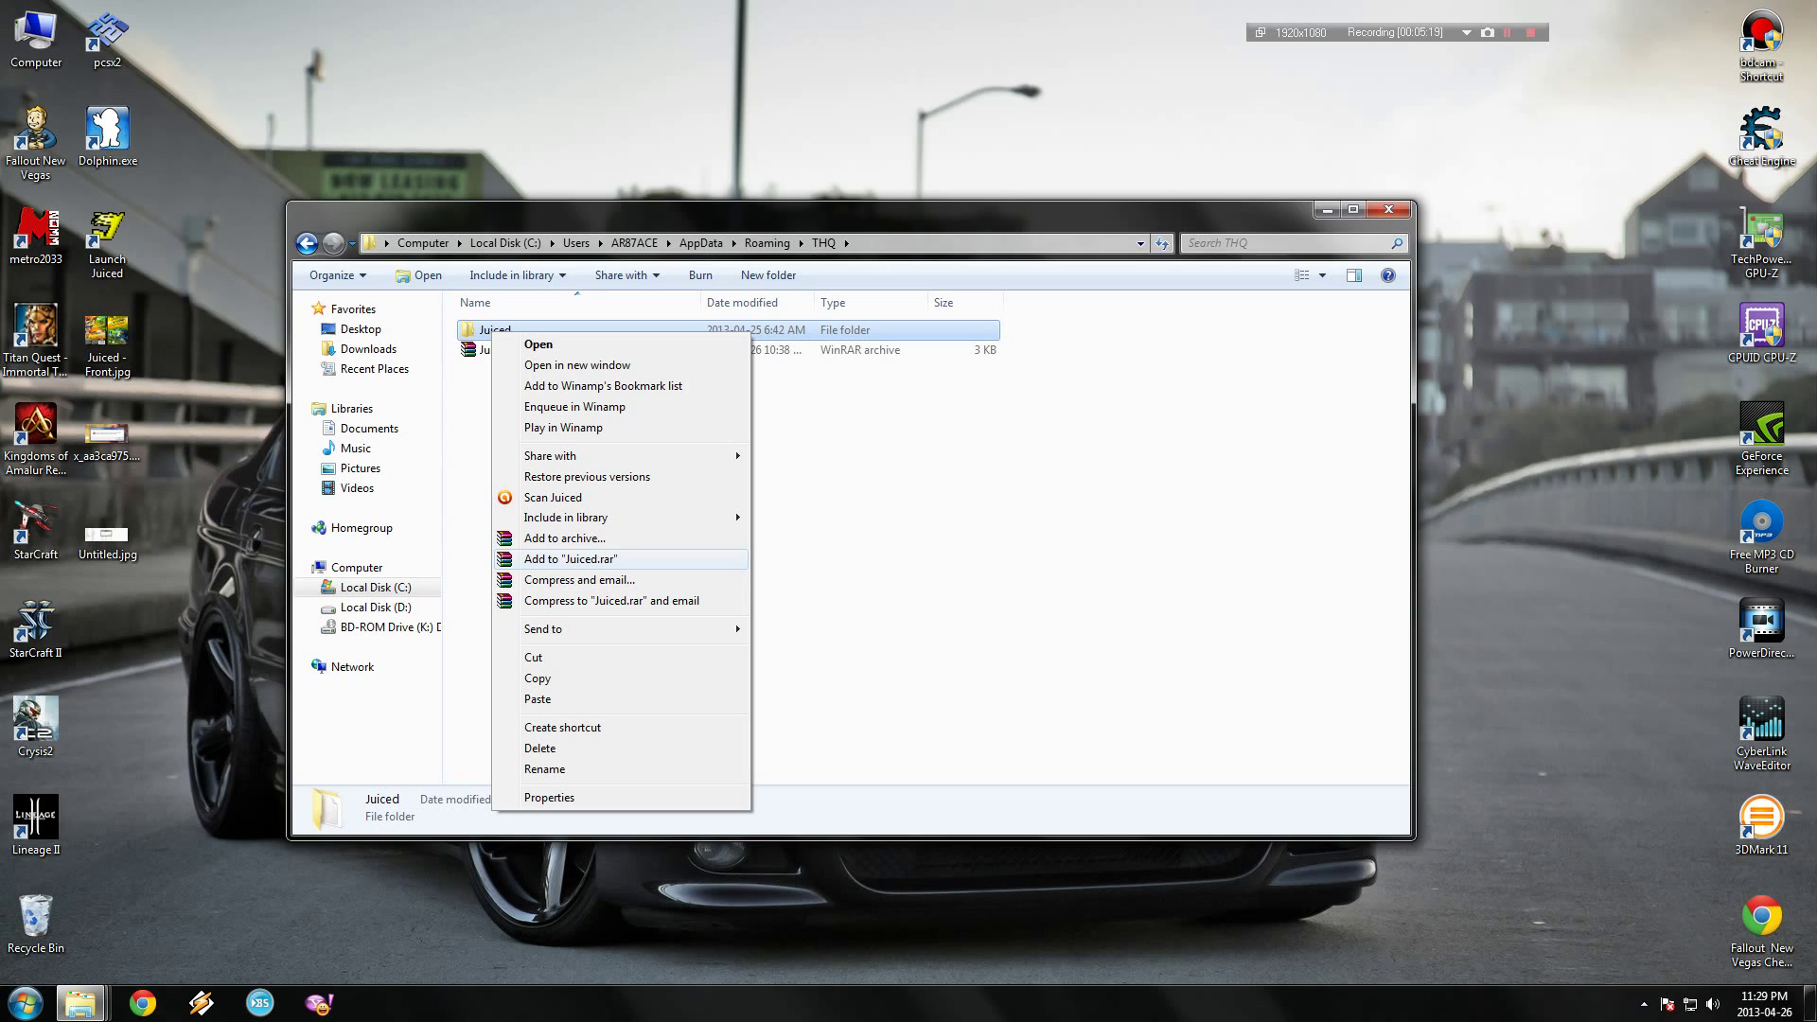
{"action": "left_click", "coordinate": [570, 558]}
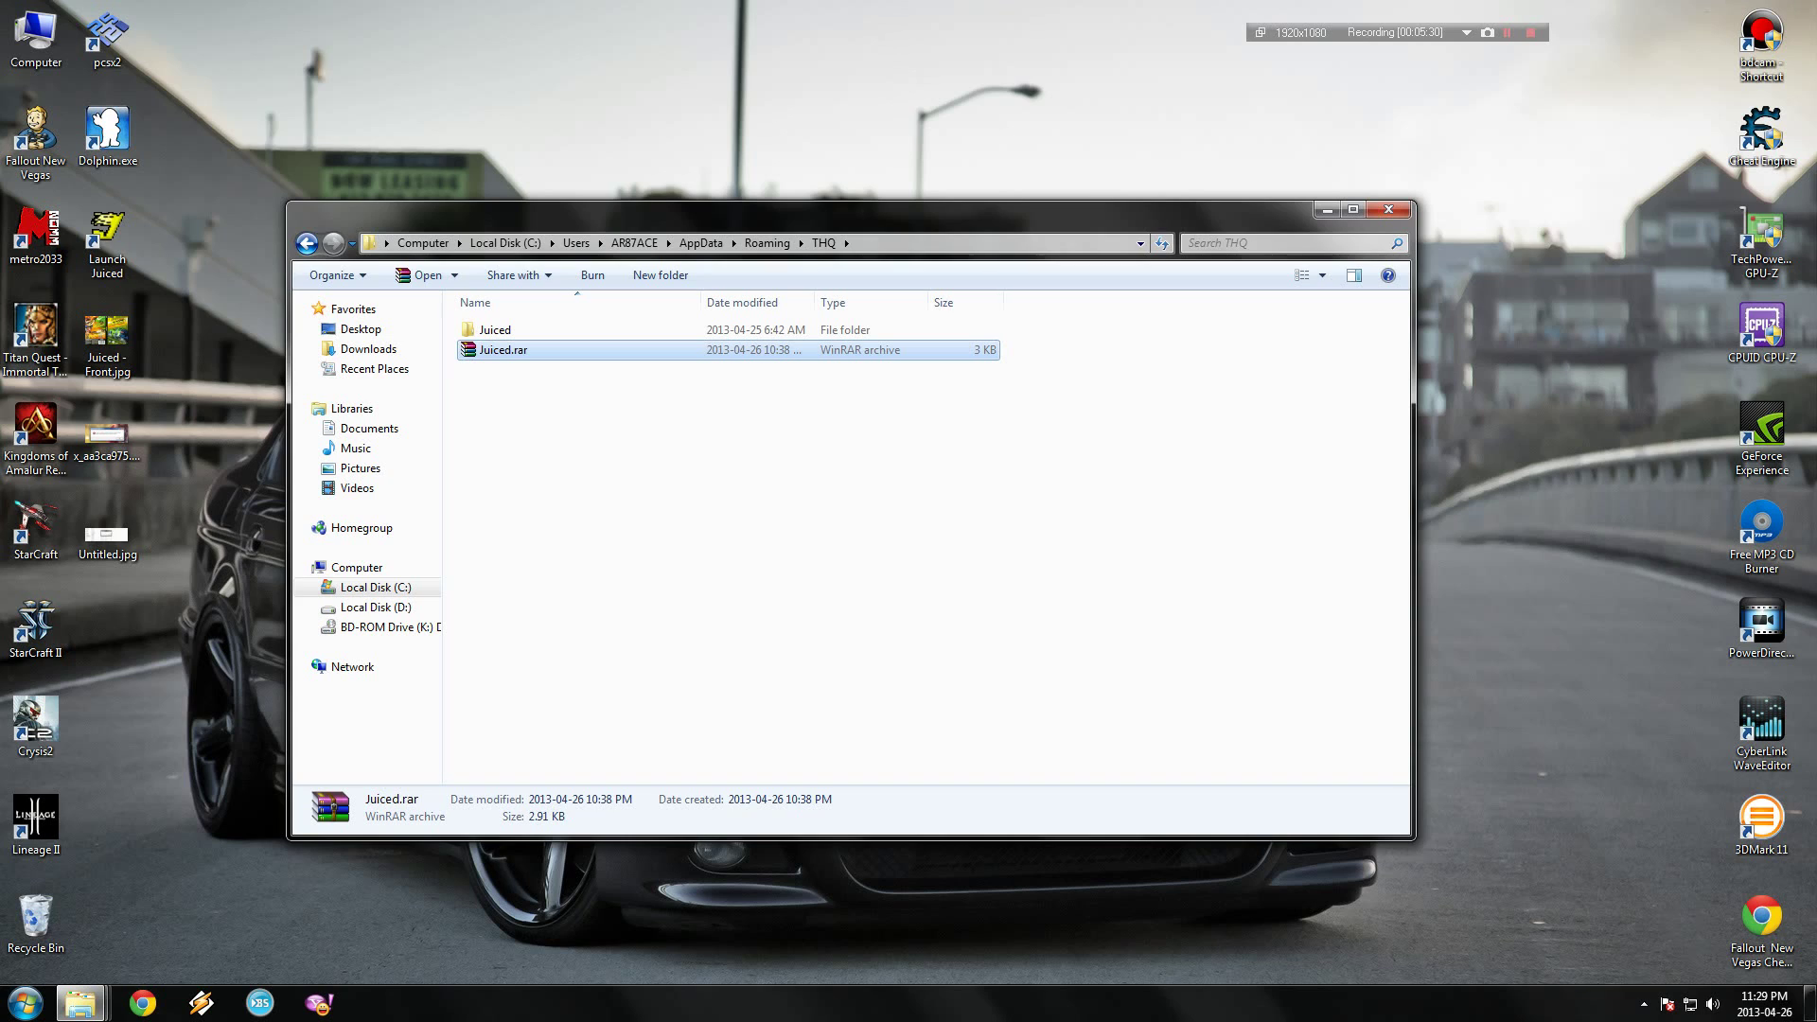
{"action": "key", "text": "ctrl+space"}
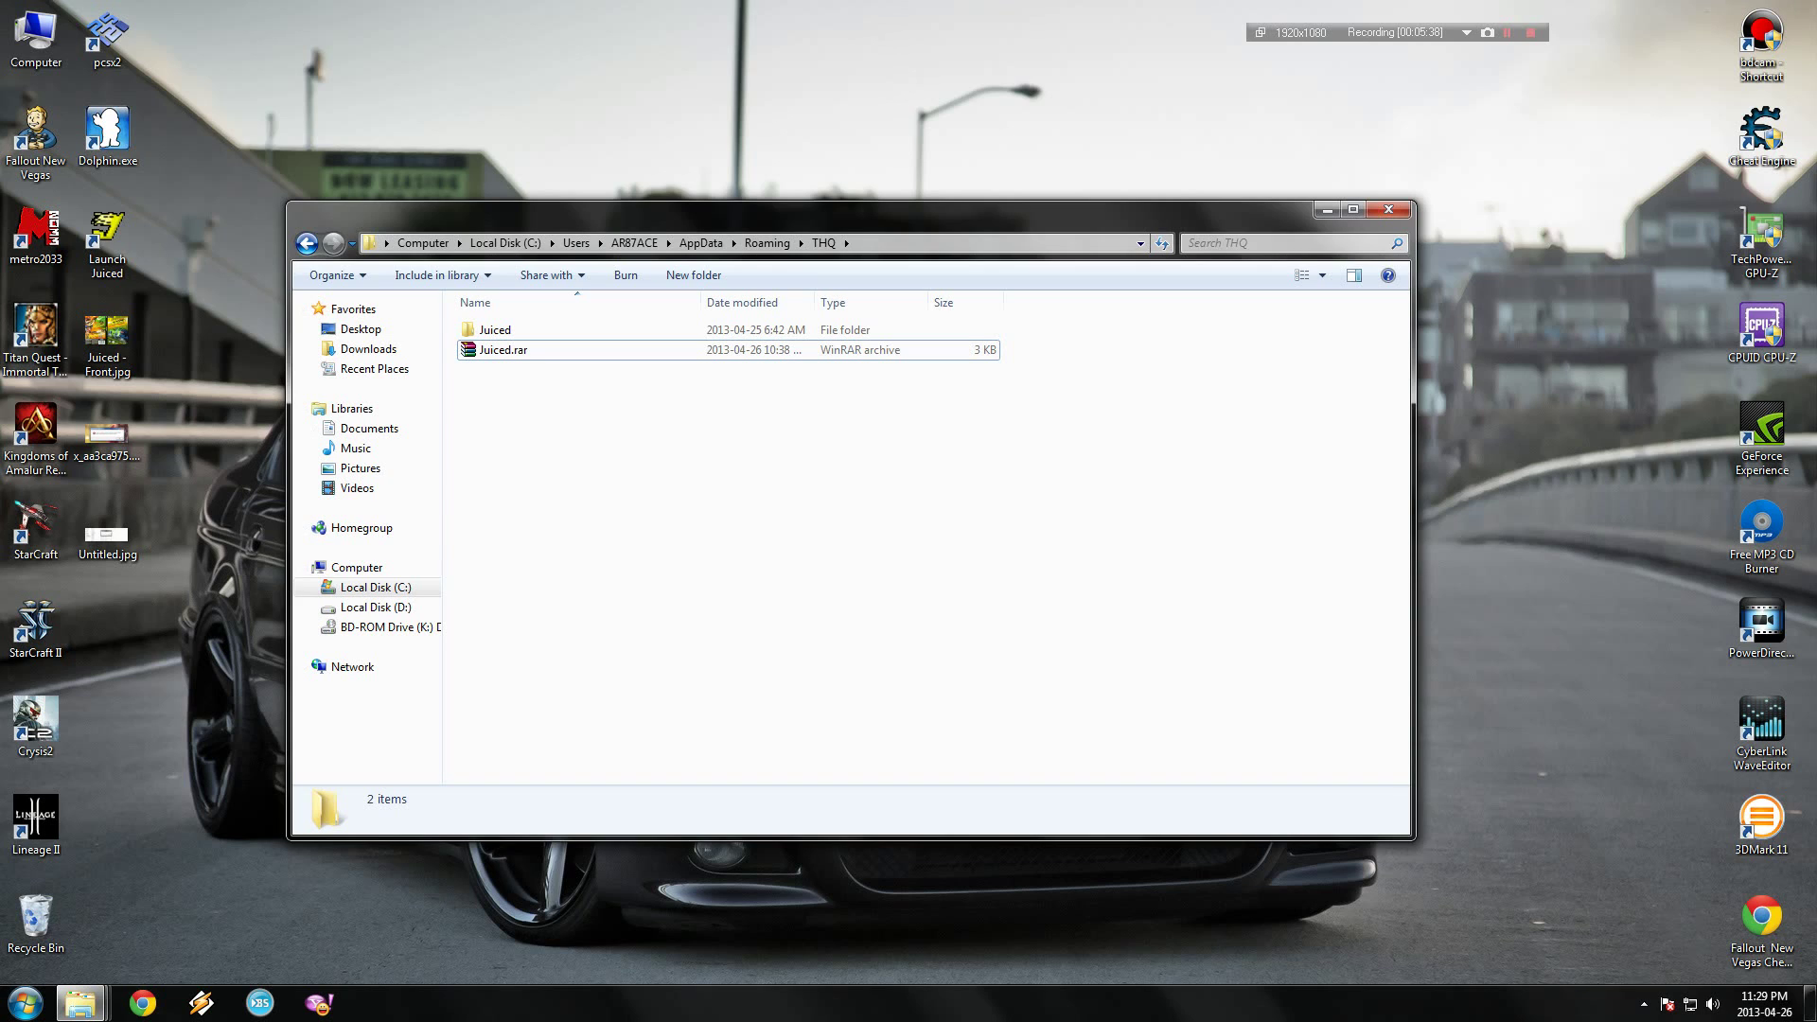
{"action": "left_click", "coordinate": [495, 330]}
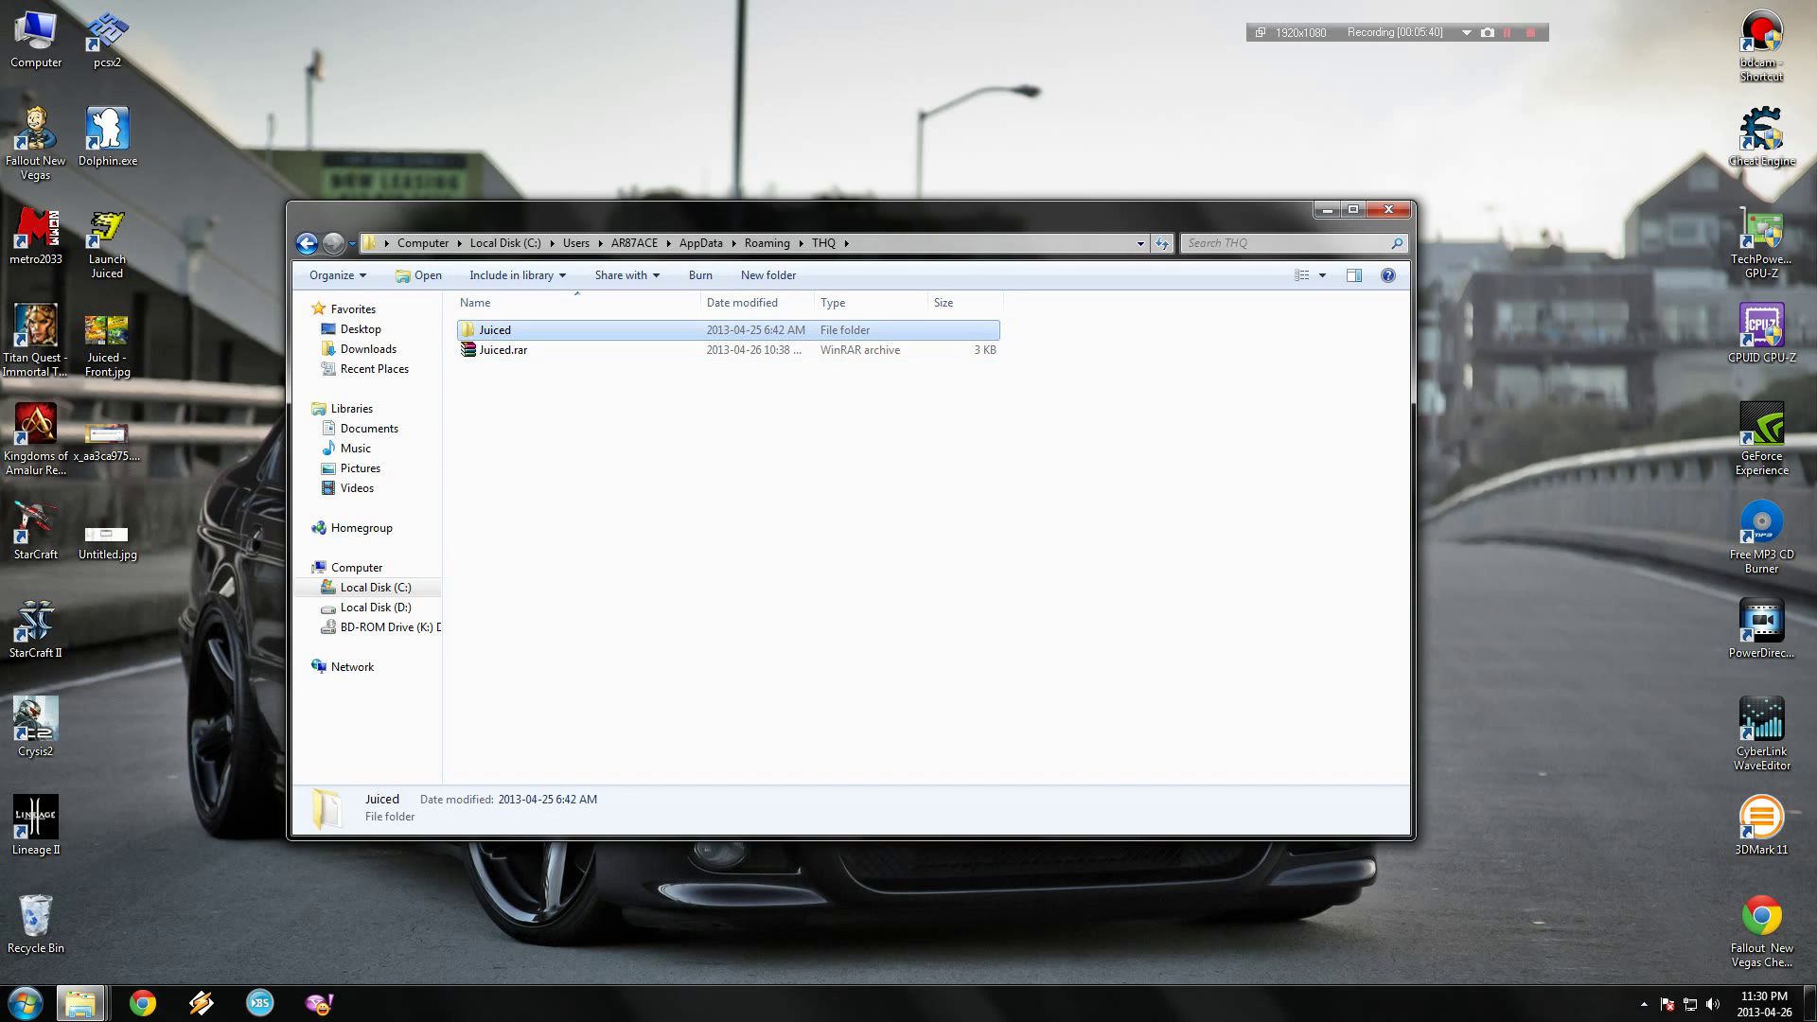
{"action": "left_click", "coordinate": [503, 349]}
{"action": "right_click", "coordinate": [506, 350]}
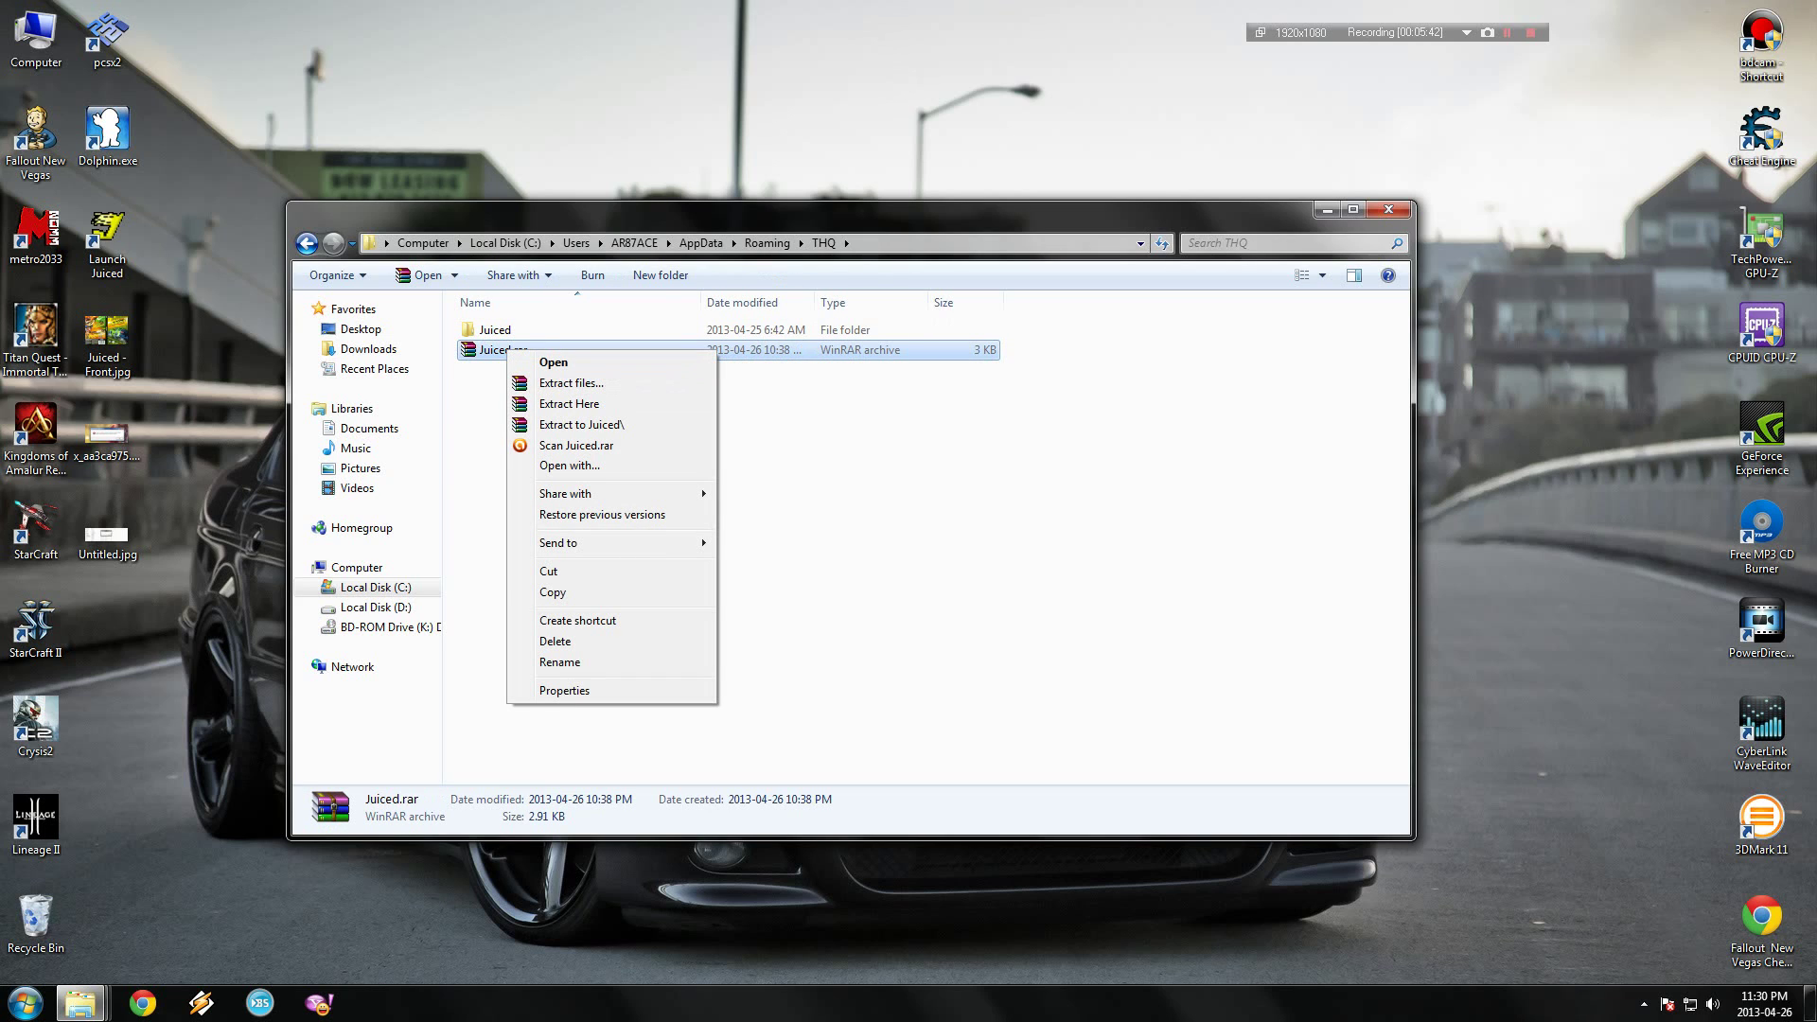
{"action": "key", "text": "Escape"}
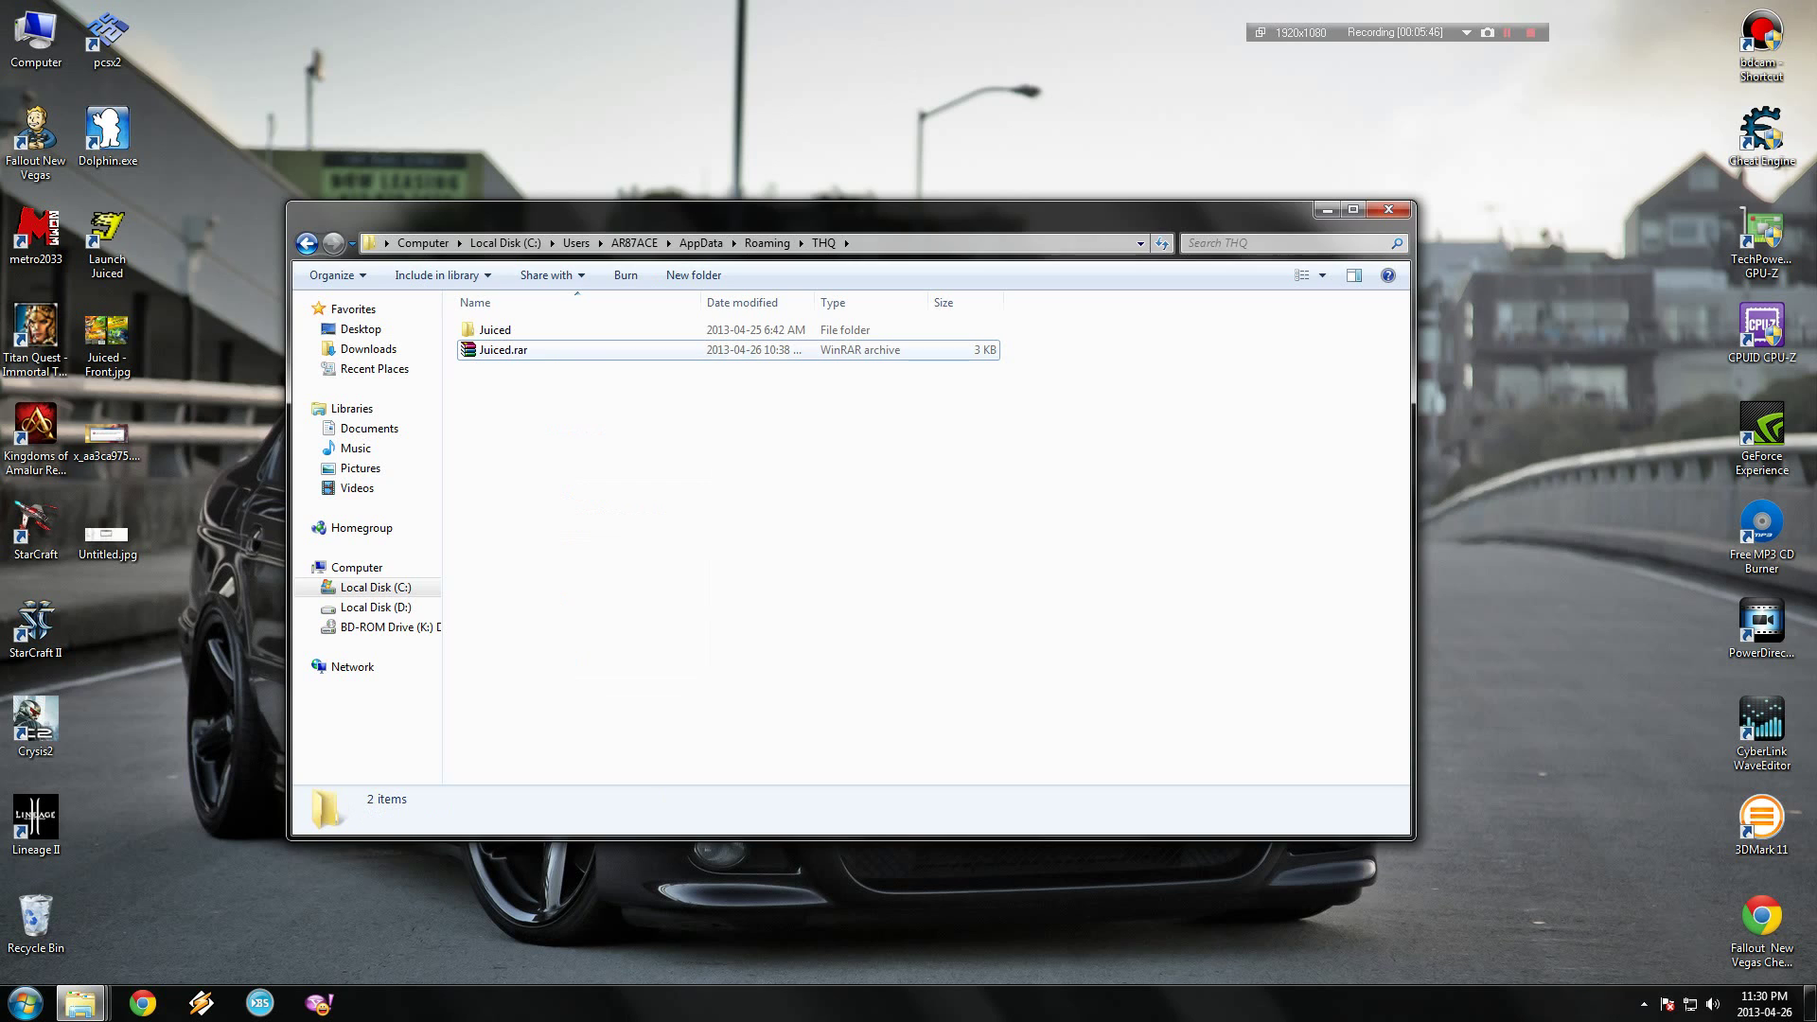
{"action": "right_click", "coordinate": [490, 348]}
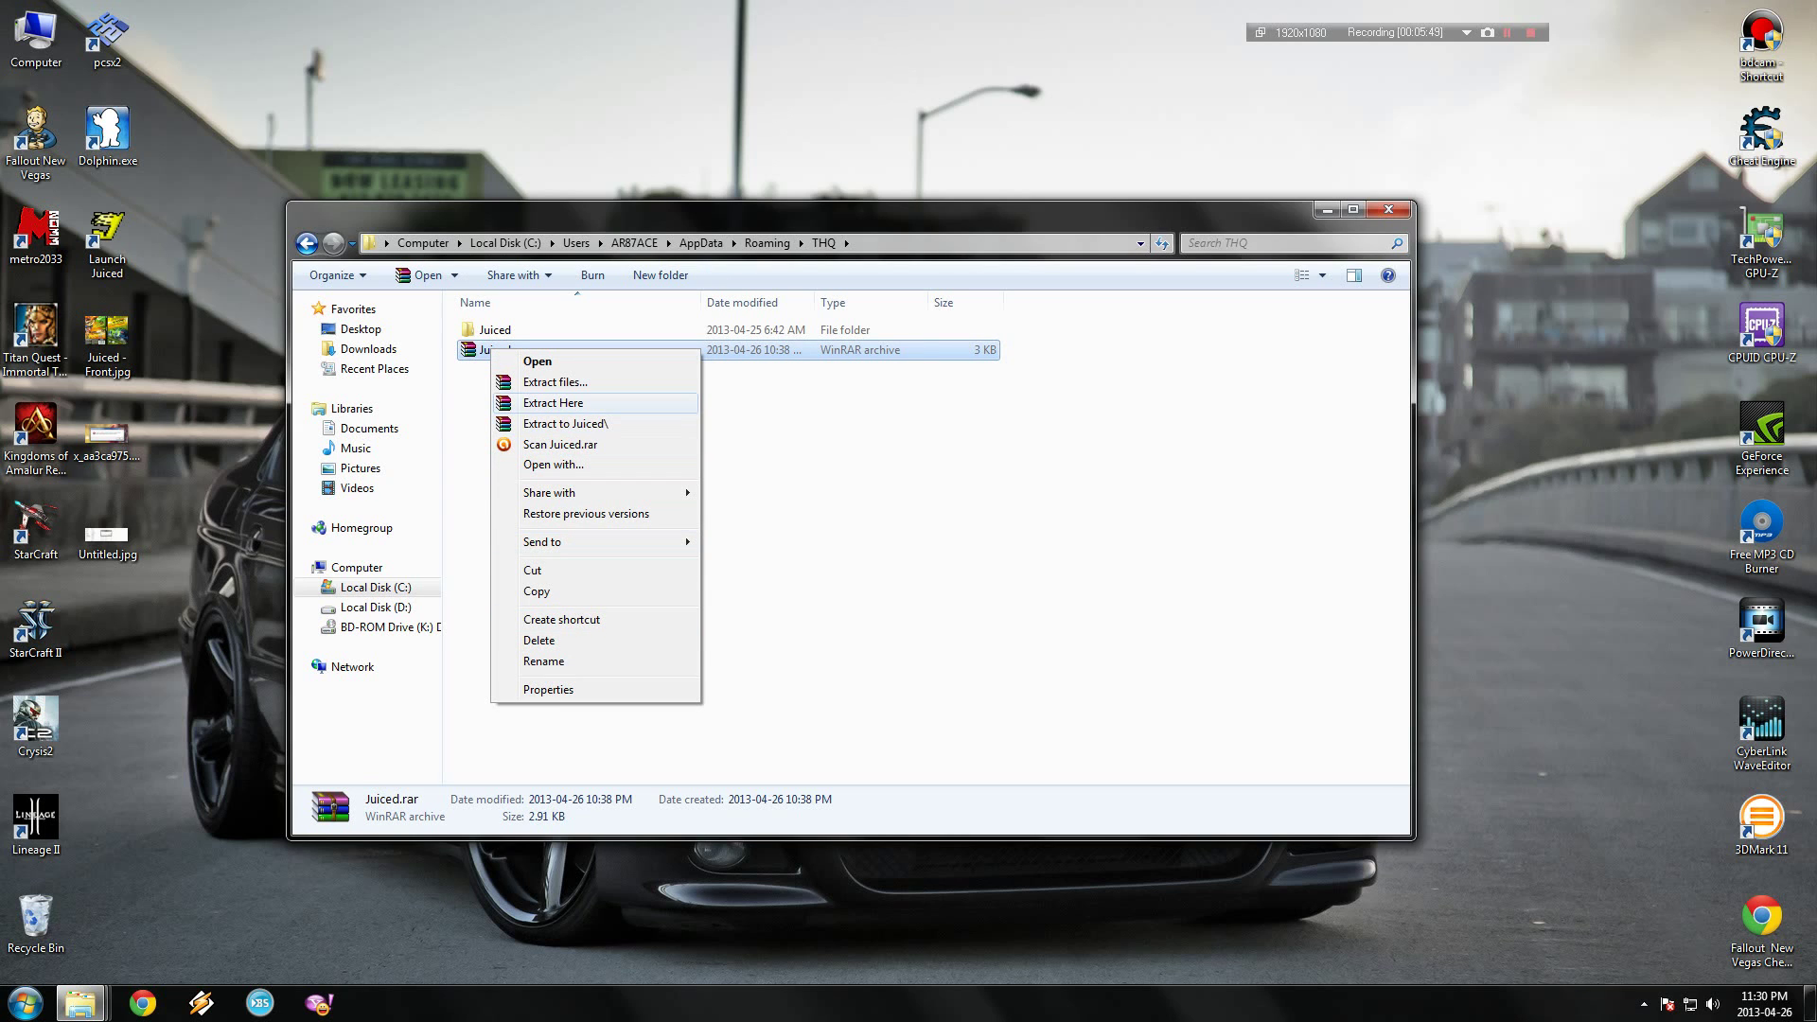
{"action": "key", "text": "Escape"}
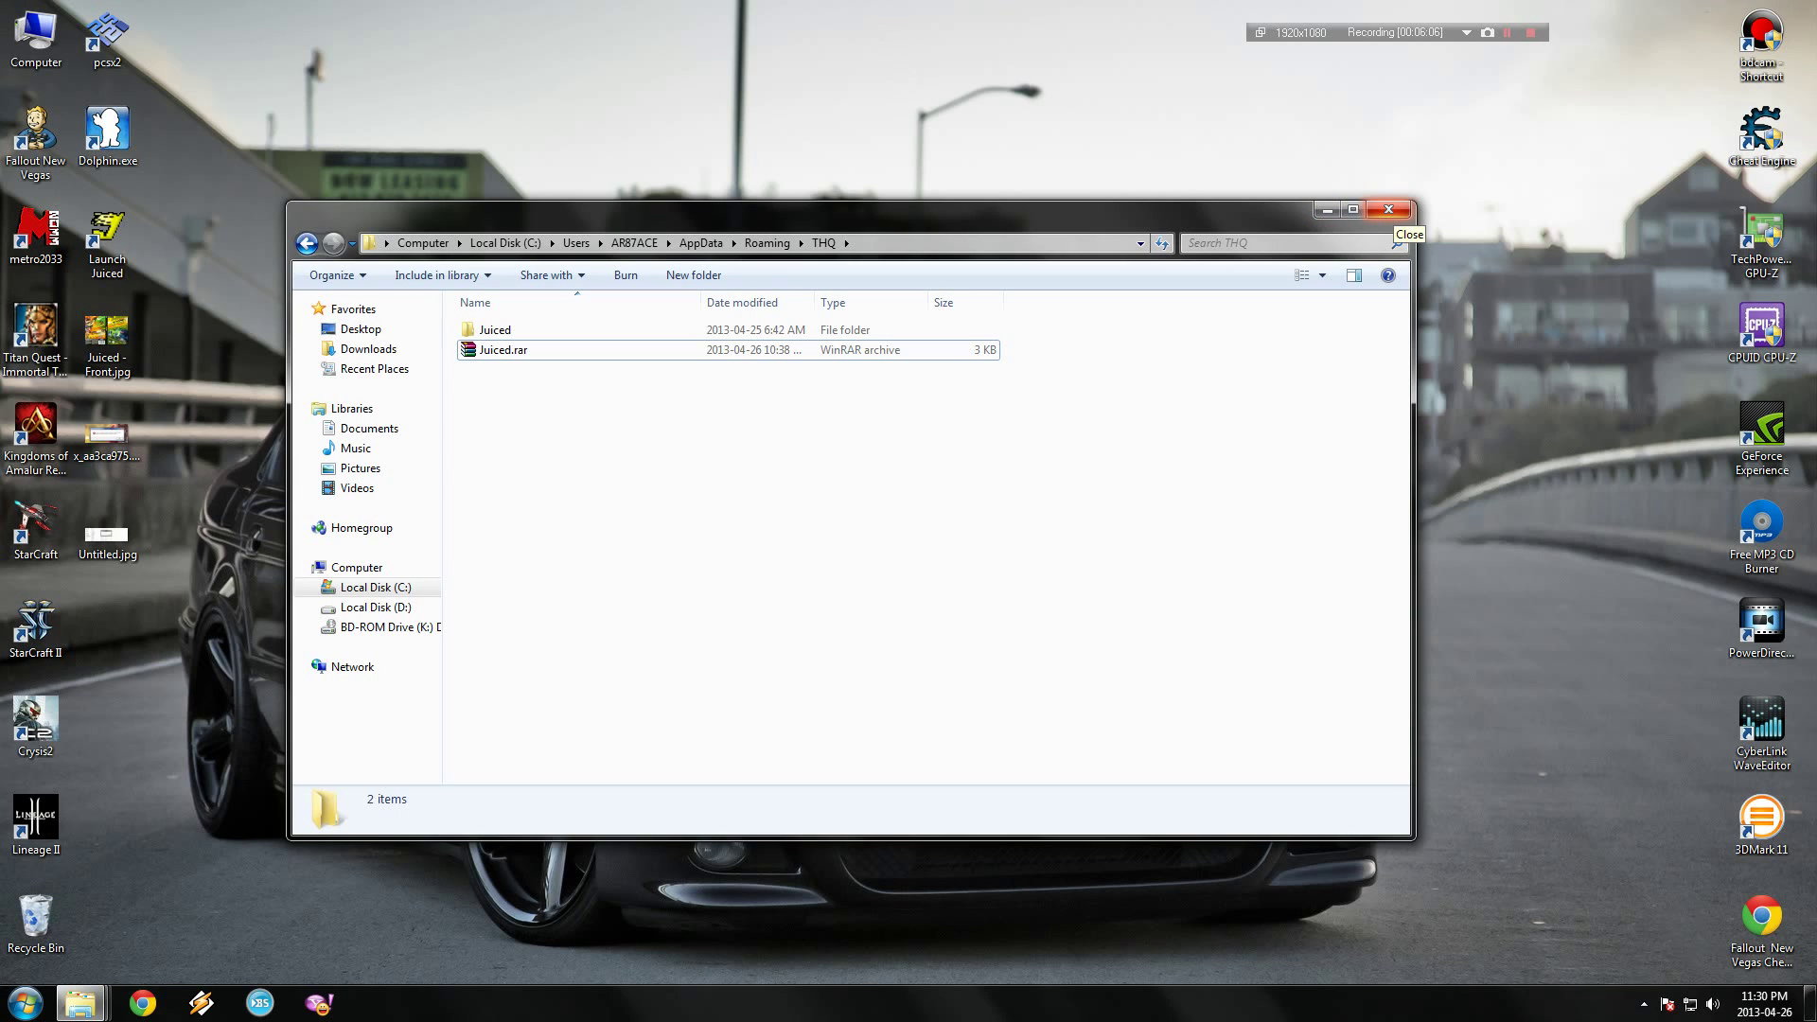
Close the THQ folder window and refresh the desktop three times
{"action": "left_click", "coordinate": [1388, 209]}
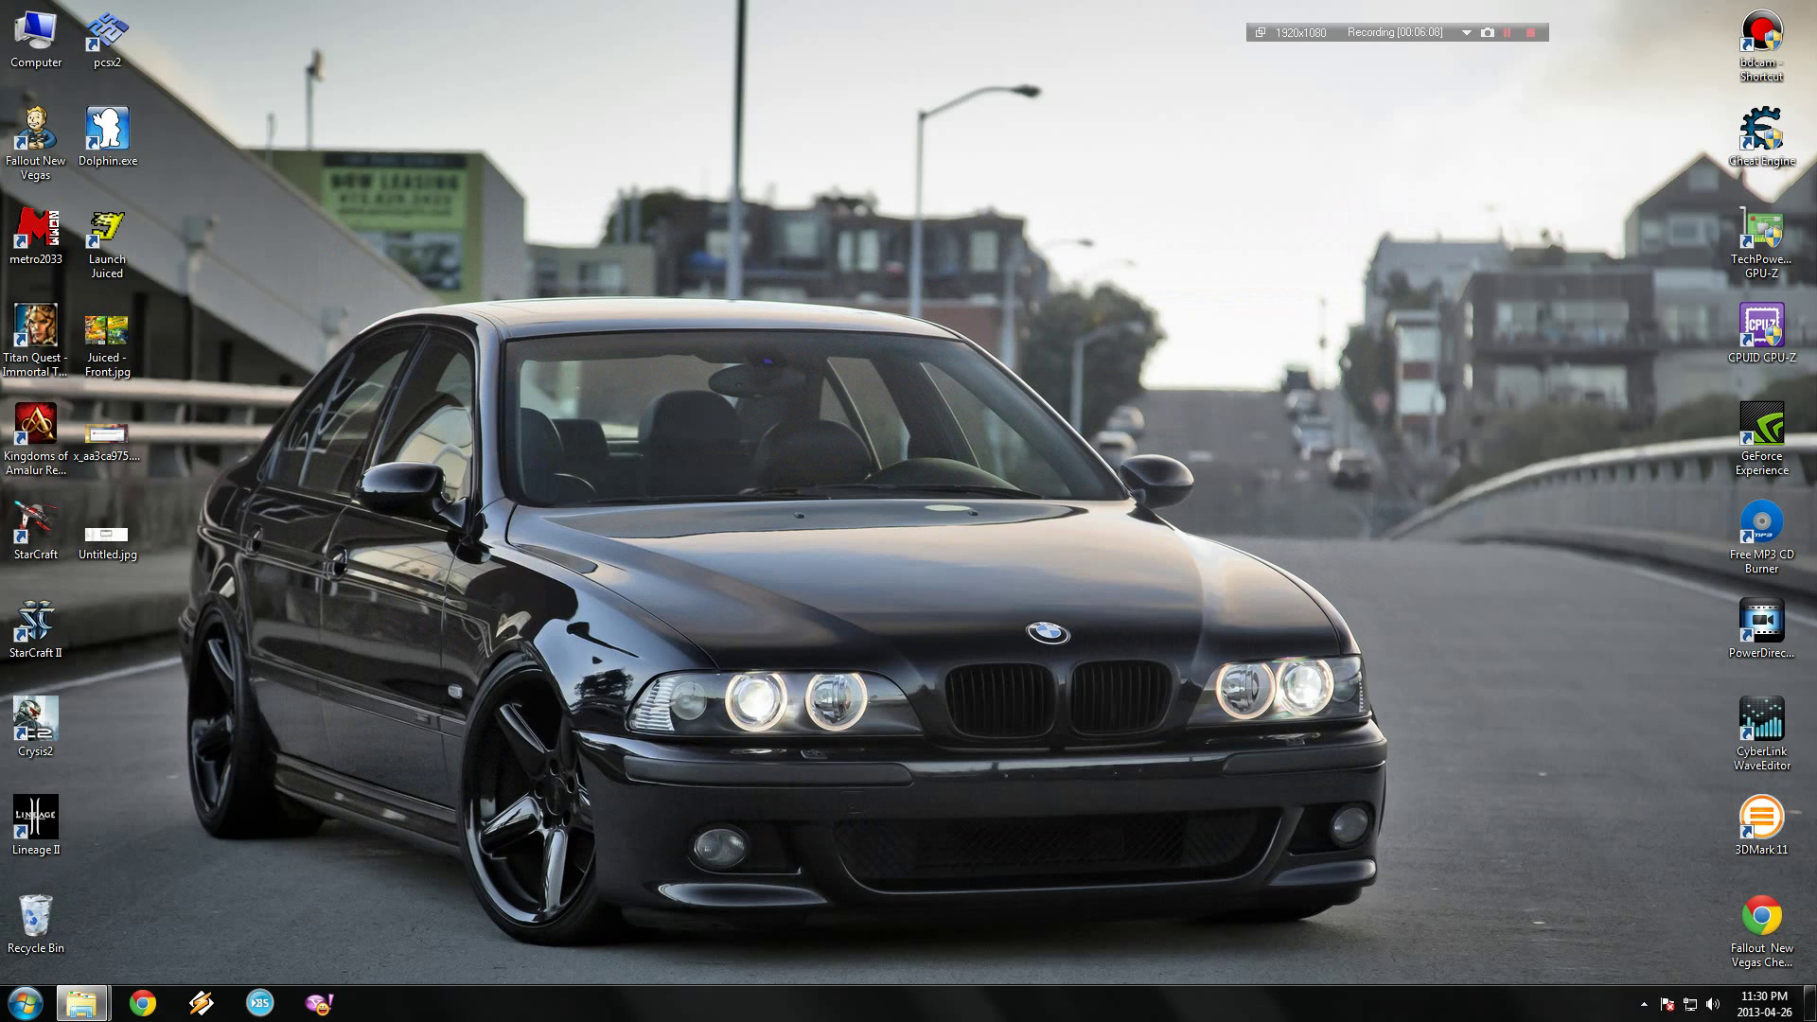
{"action": "right_click", "coordinate": [383, 418]}
{"action": "left_click", "coordinate": [432, 471]}
{"action": "right_click", "coordinate": [427, 562]}
{"action": "left_click", "coordinate": [473, 617]}
{"action": "right_click", "coordinate": [501, 518]}
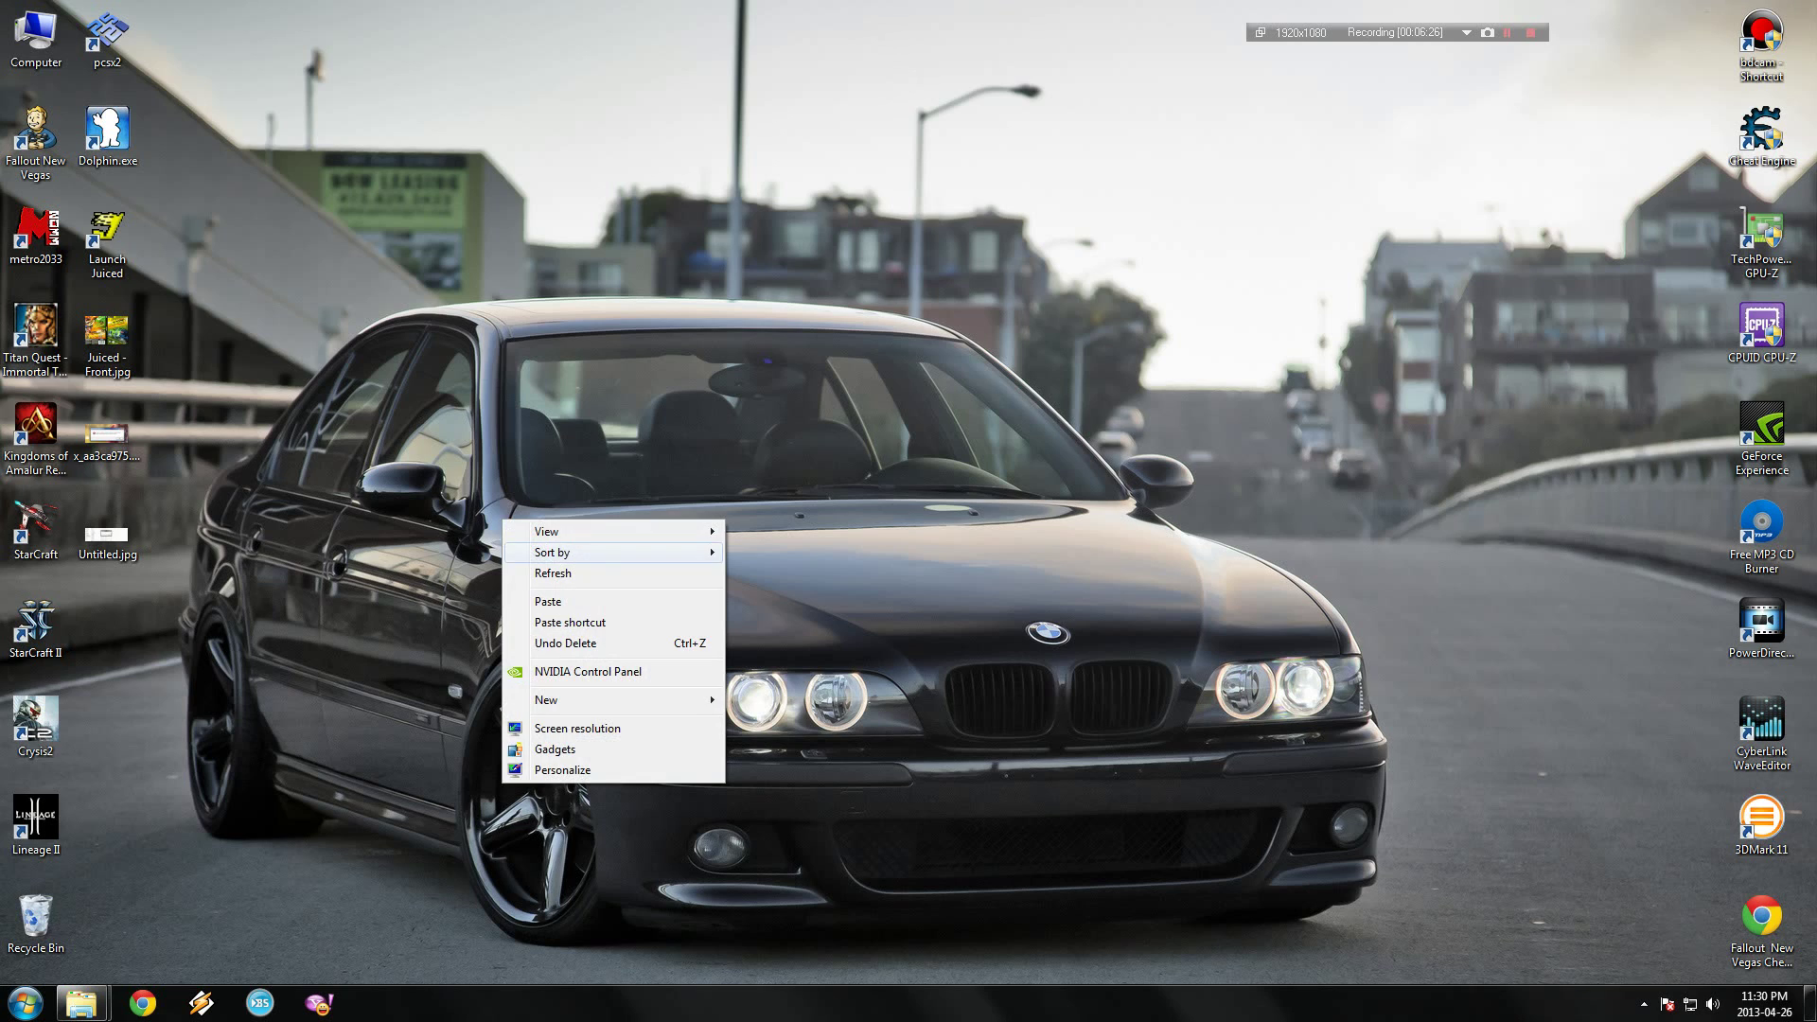
{"action": "left_click", "coordinate": [534, 575]}
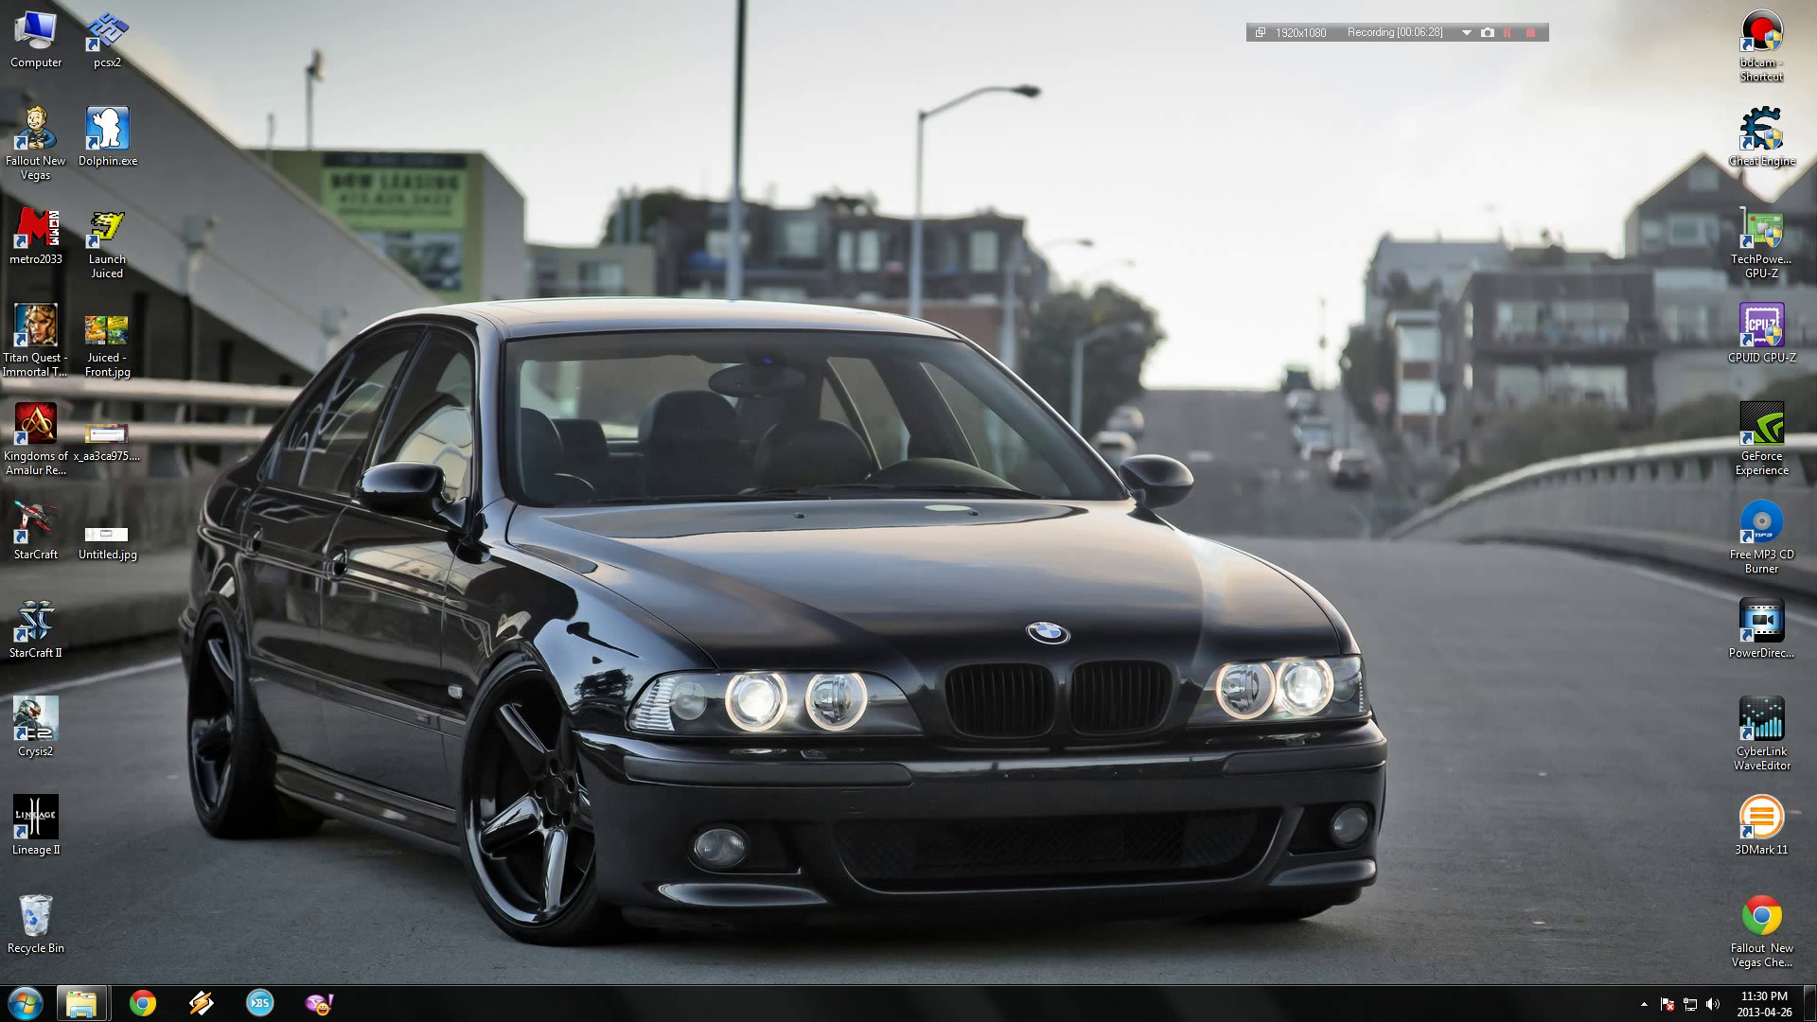